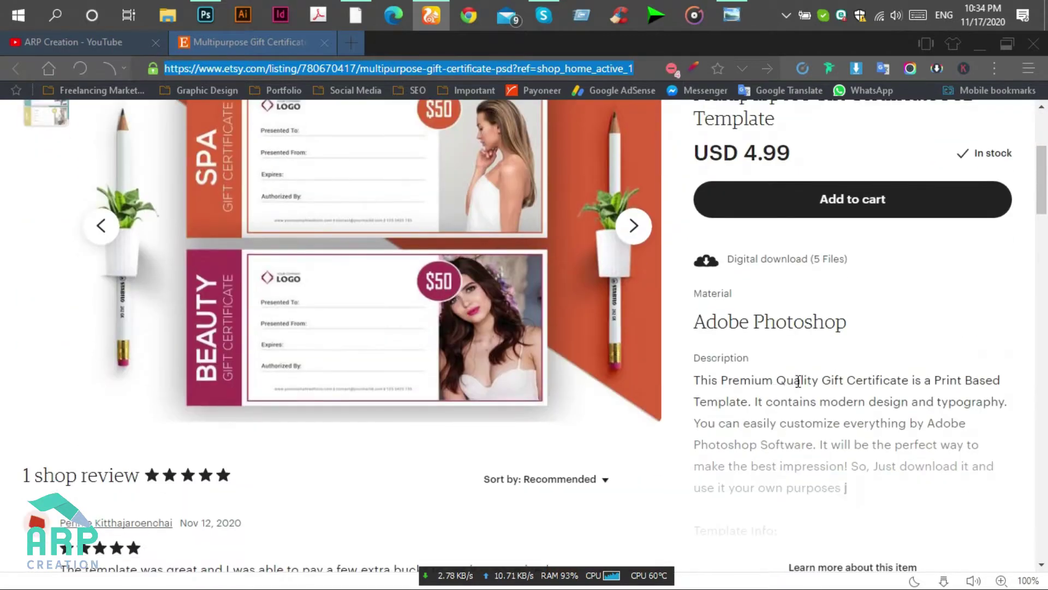
# - Return to the beginning of the gift certificate listing, minimize the browser and switch to Photoshop
pyautogui.scroll(2, 711, 392)
pyautogui.scroll(1, 709, 387)
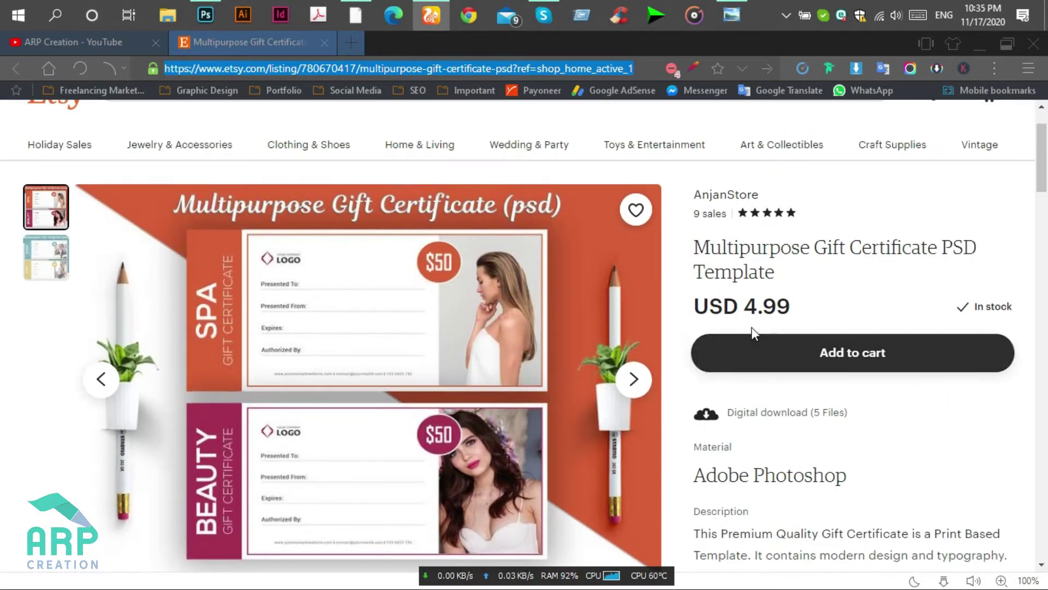
pyautogui.click(983, 42)
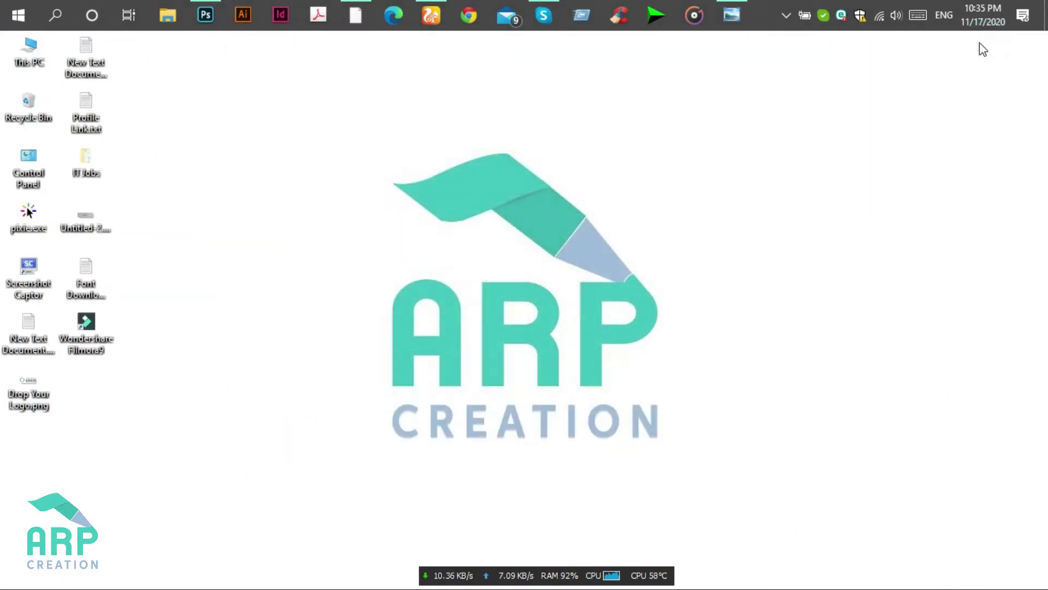
pyautogui.click(211, 26)
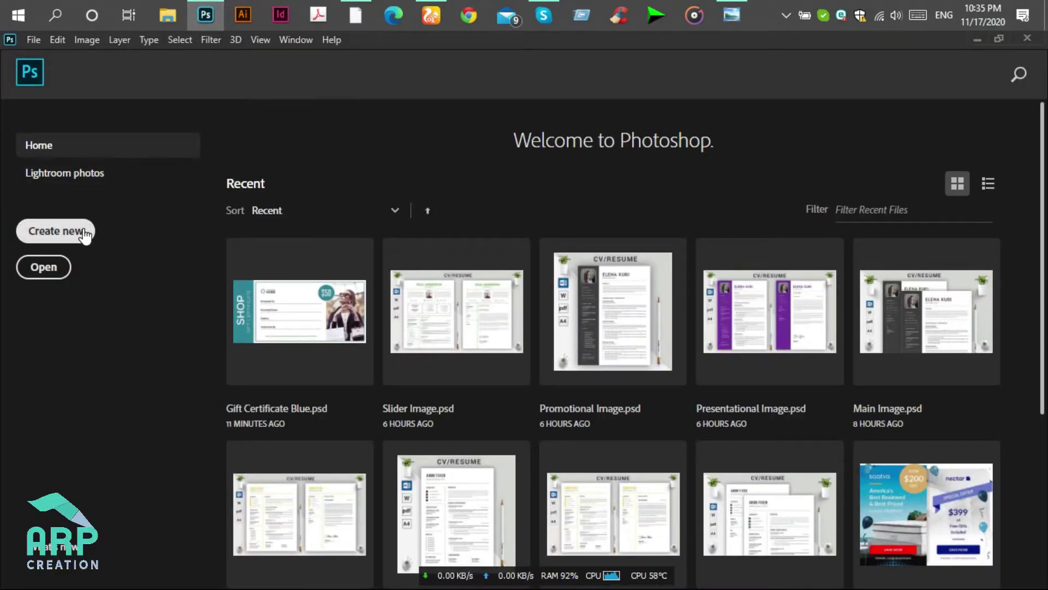
# - Start a new document and set its size to 2550 pixels wide by 1200 pixels high
pyautogui.click(84, 232)
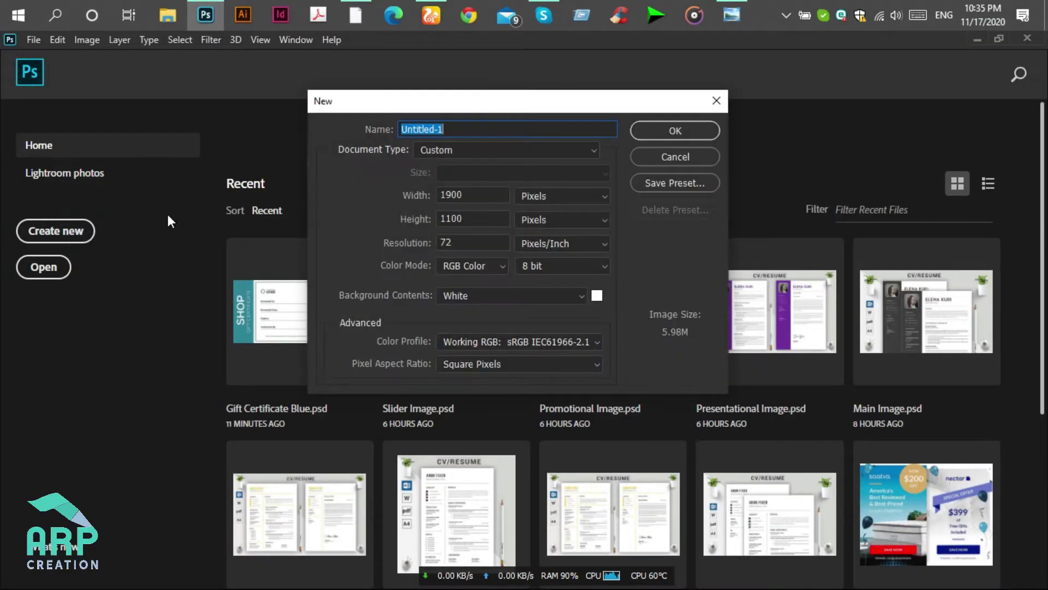
pyautogui.doubleClick(470, 194)
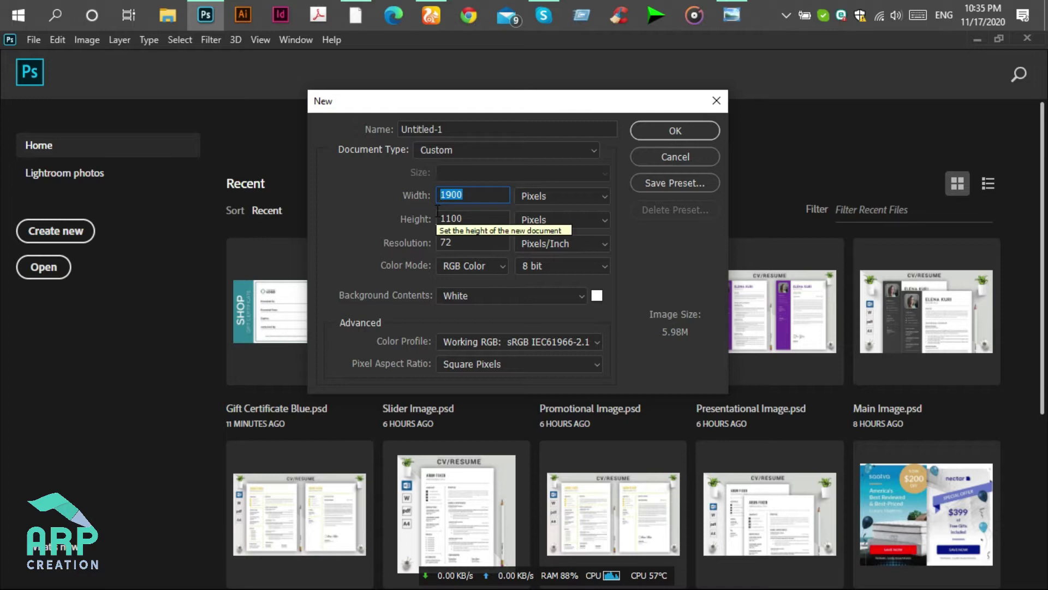
pyautogui.write('255')
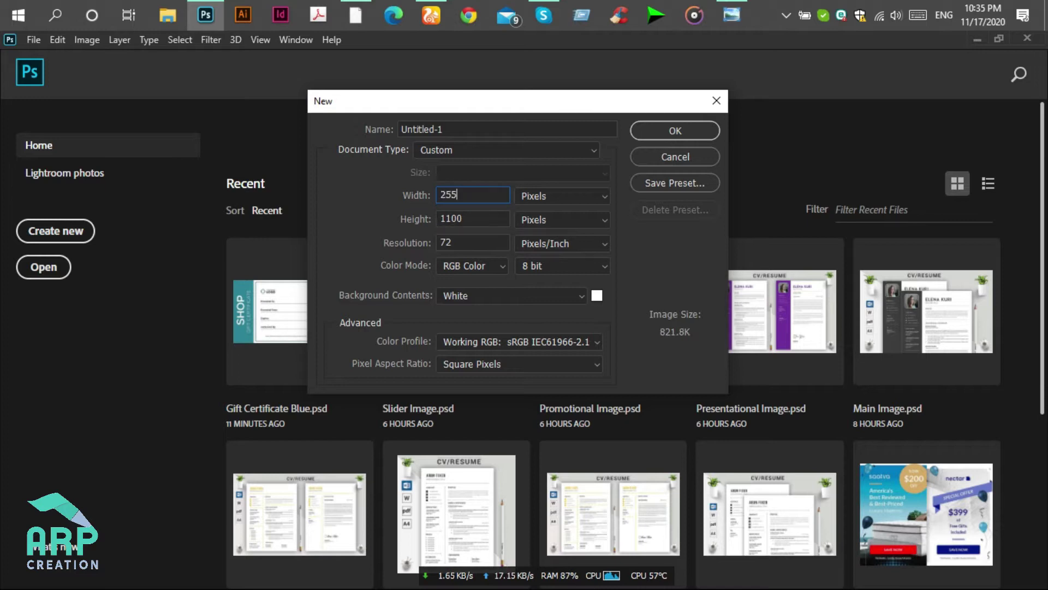
pyautogui.write('0')
pyautogui.click(479, 220)
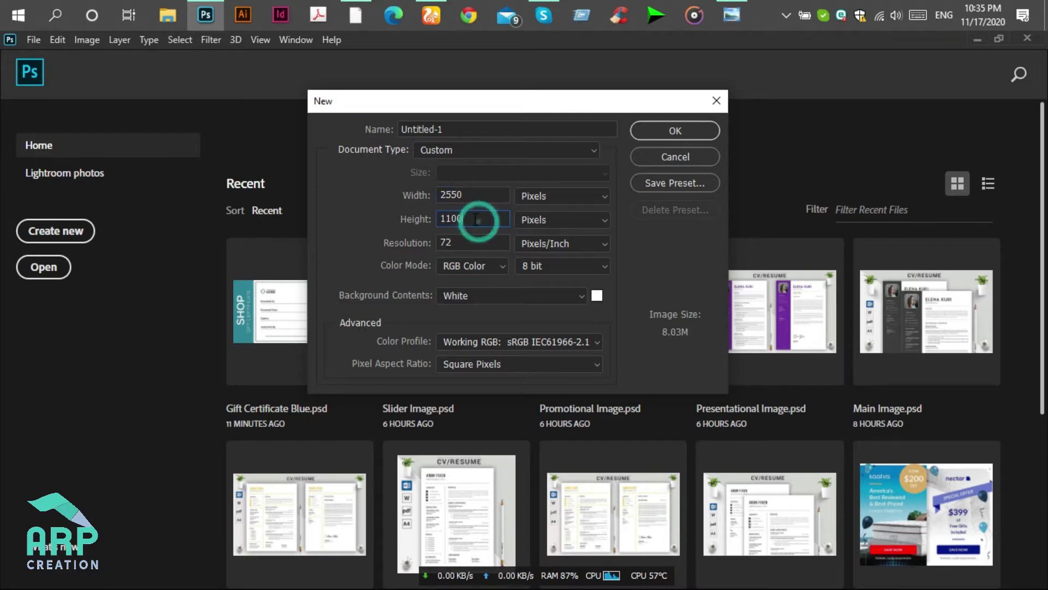
pyautogui.doubleClick(475, 218)
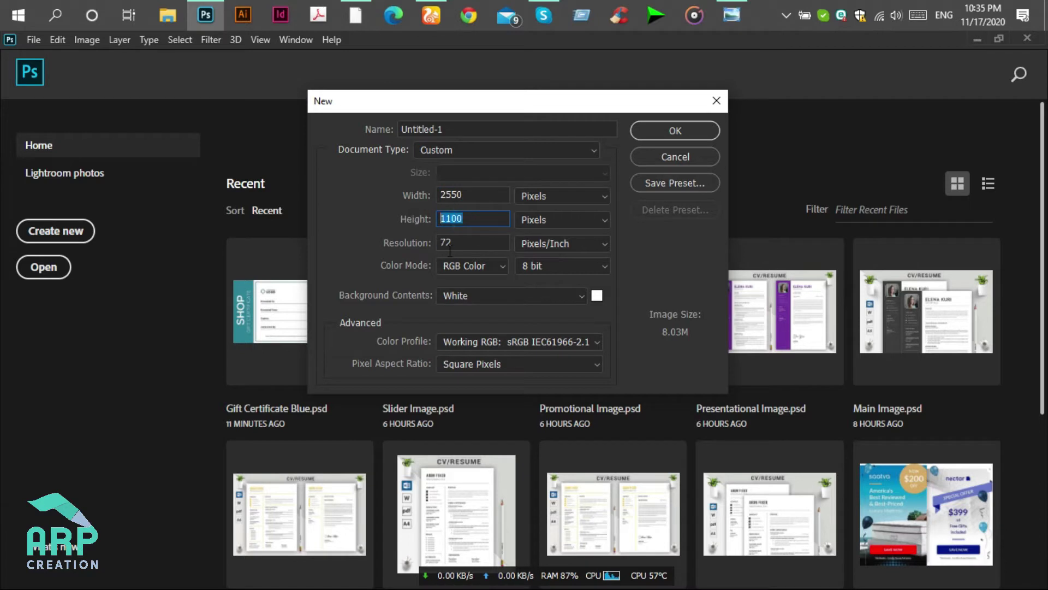
pyautogui.write('1200')
# - Set the resolution to 300 pixels/inch and the color mode to CMYK Color, and create the document
pyautogui.click(455, 248)
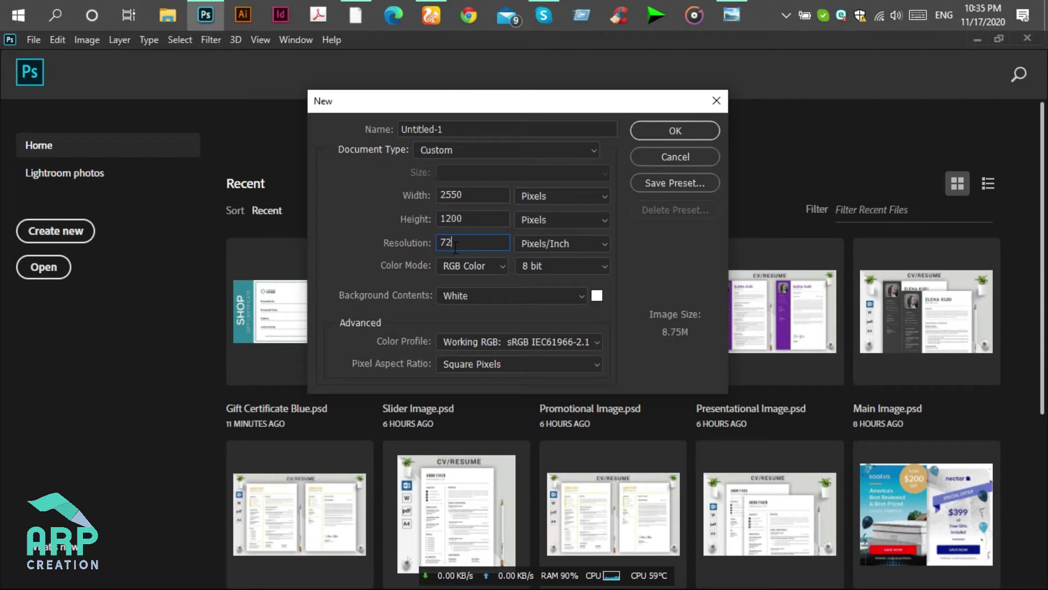
pyautogui.press('BackSpace')
pyautogui.press('BackSpace')
pyautogui.write('300')
pyautogui.click(462, 267)
pyautogui.click(464, 320)
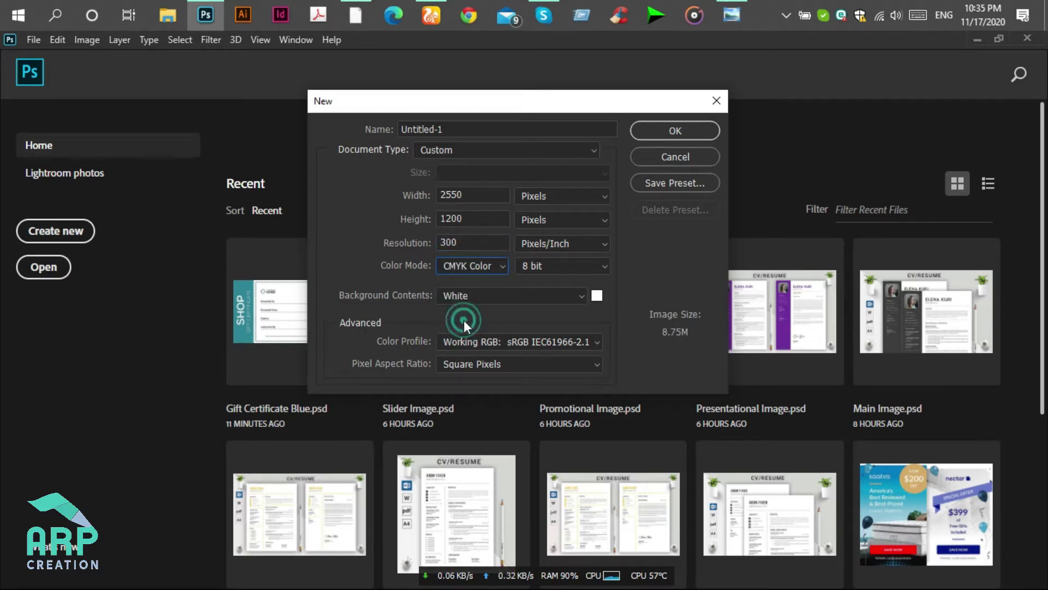
pyautogui.click(659, 133)
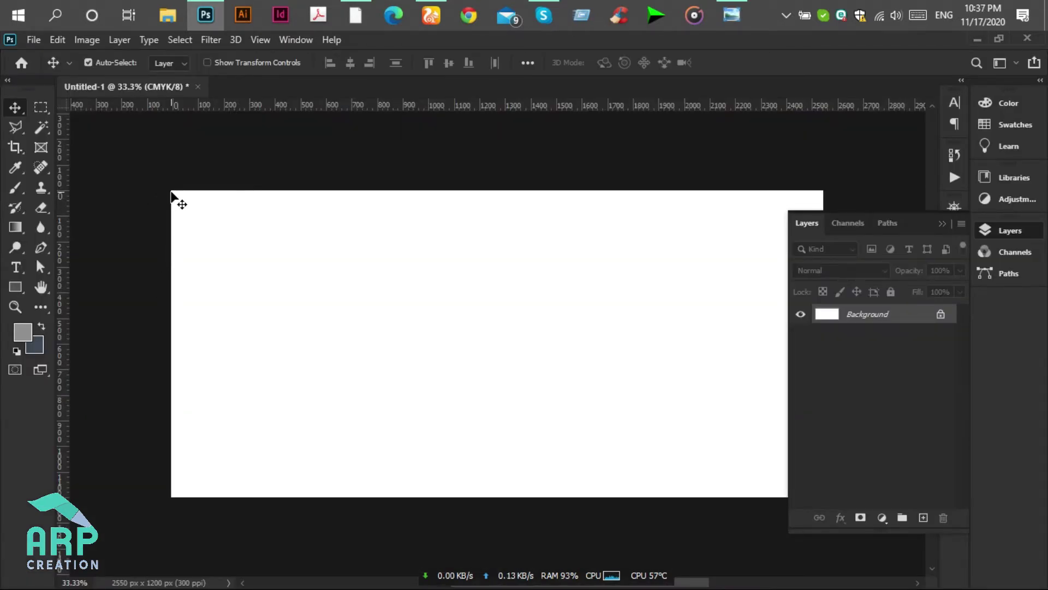
# - Draw a full-height rectangle shape about 437 by 1203 px along the canvas's left edge
pyautogui.click(16, 286)
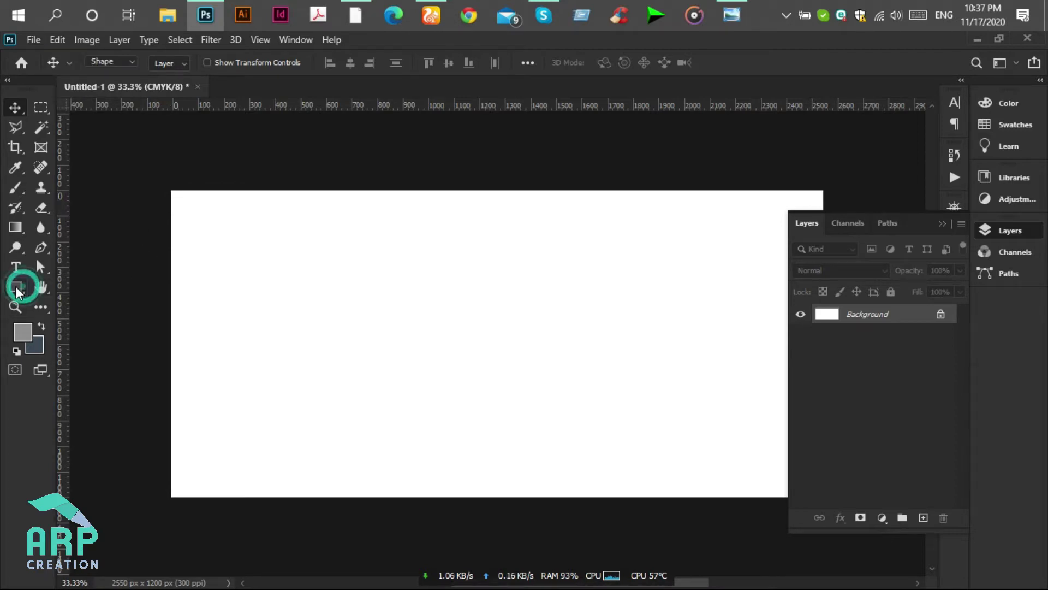
pyautogui.click(106, 287)
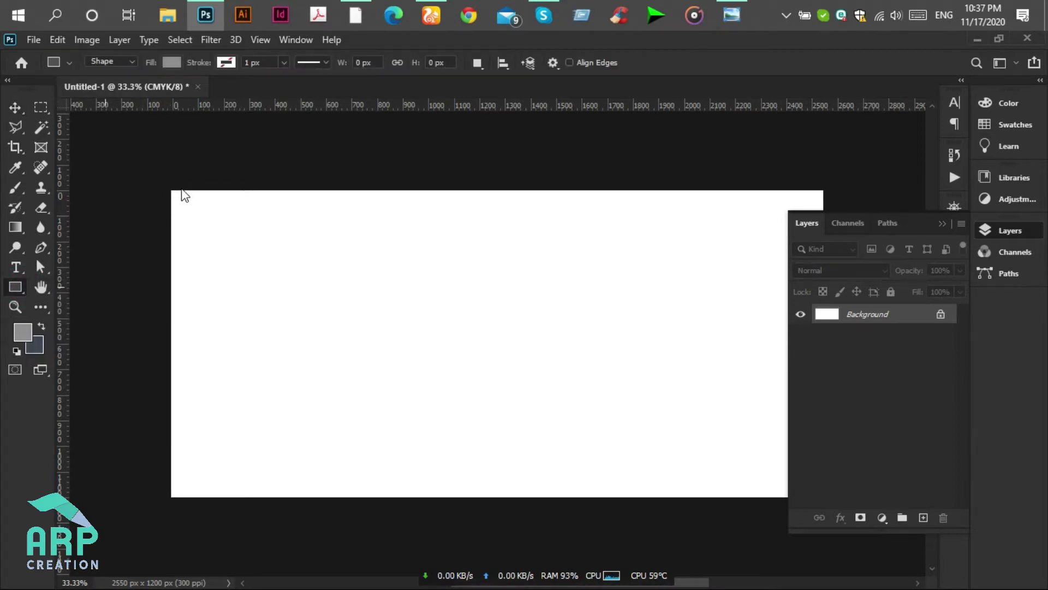
pyautogui.moveTo(171, 191); pyautogui.dragTo(283, 497)
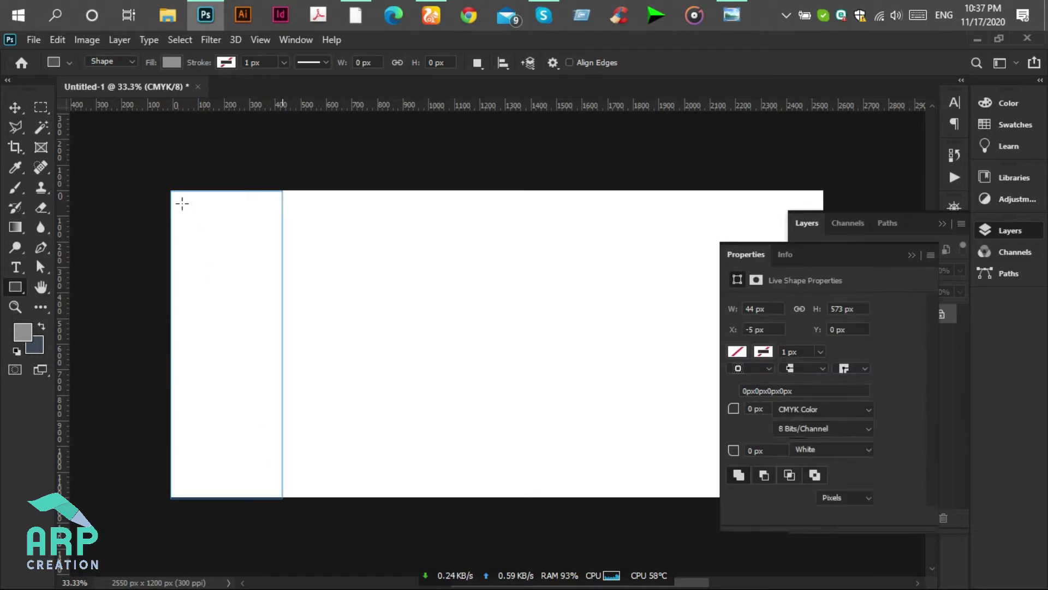
# - Change the rectangle's fill color to #2d8496
pyautogui.click(172, 63)
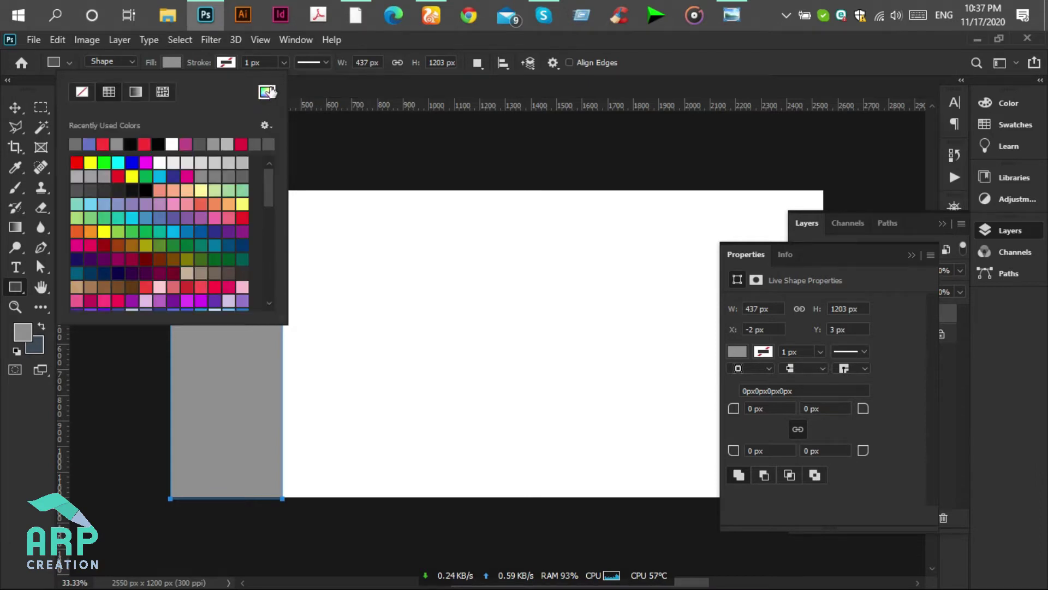
pyautogui.click(269, 88)
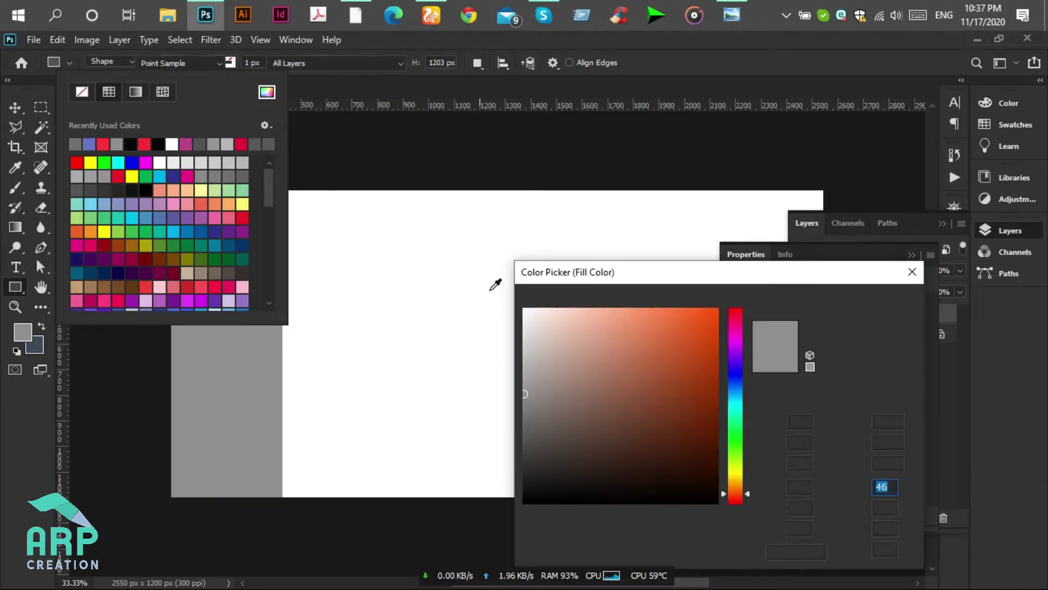
pyautogui.moveTo(634, 274); pyautogui.dragTo(573, 165)
pyautogui.click(731, 441)
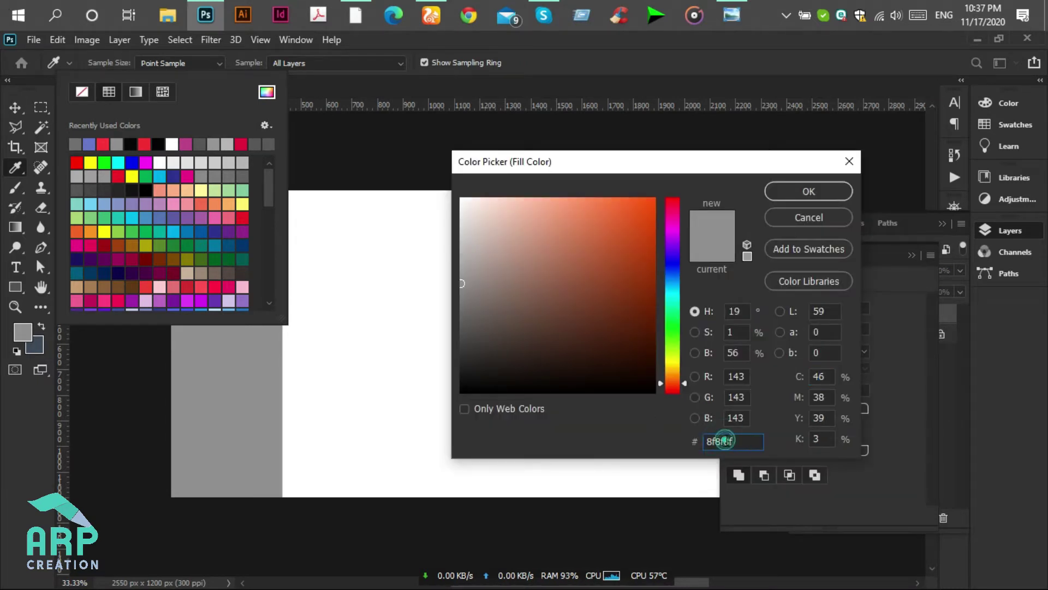
pyautogui.click(735, 442)
pyautogui.moveTo(736, 442); pyautogui.dragTo(696, 443)
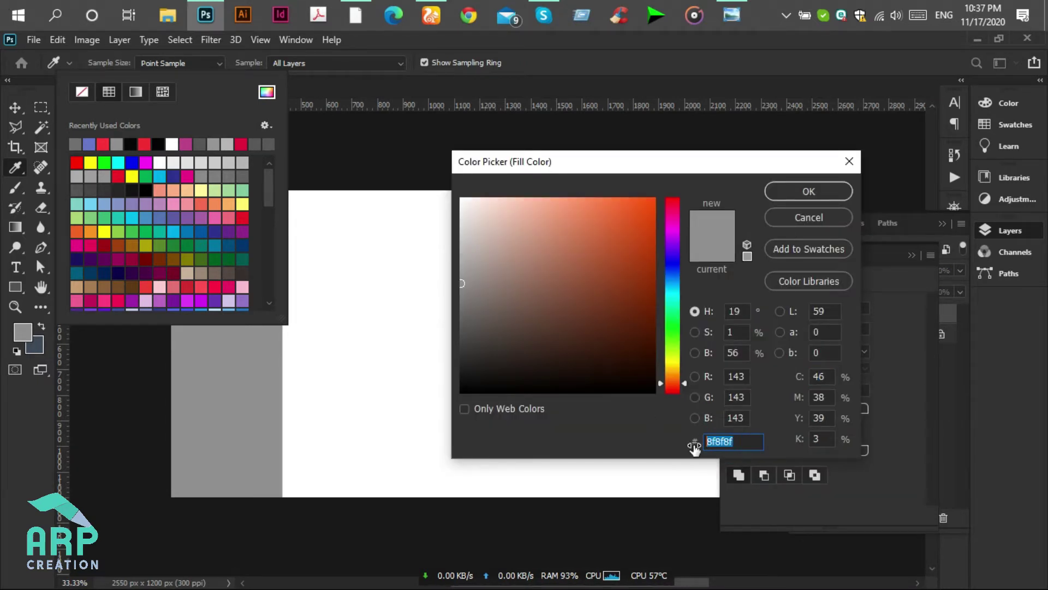
pyautogui.write('2d')
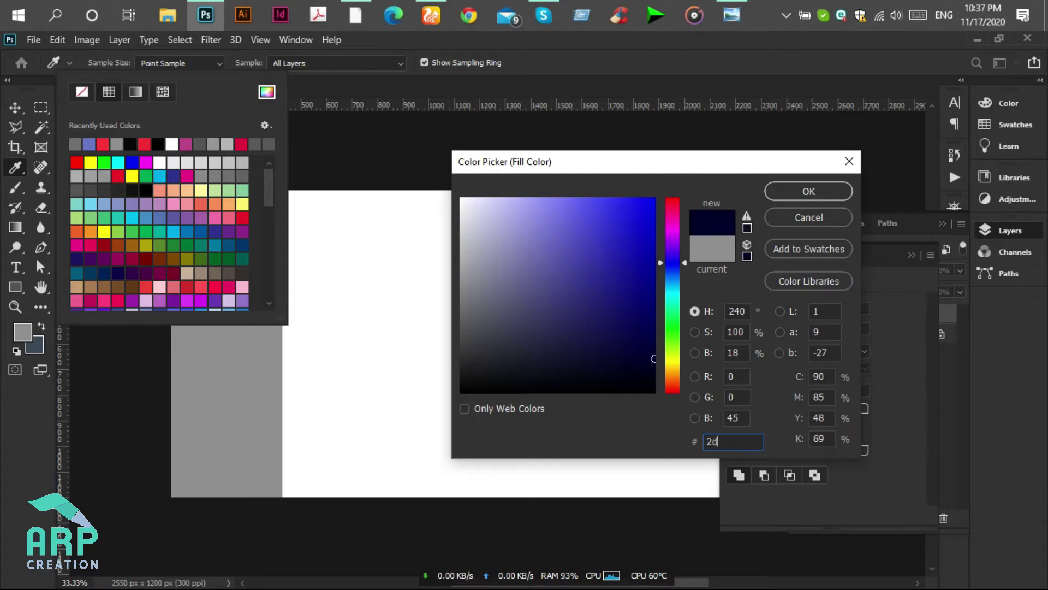
pyautogui.write('84')
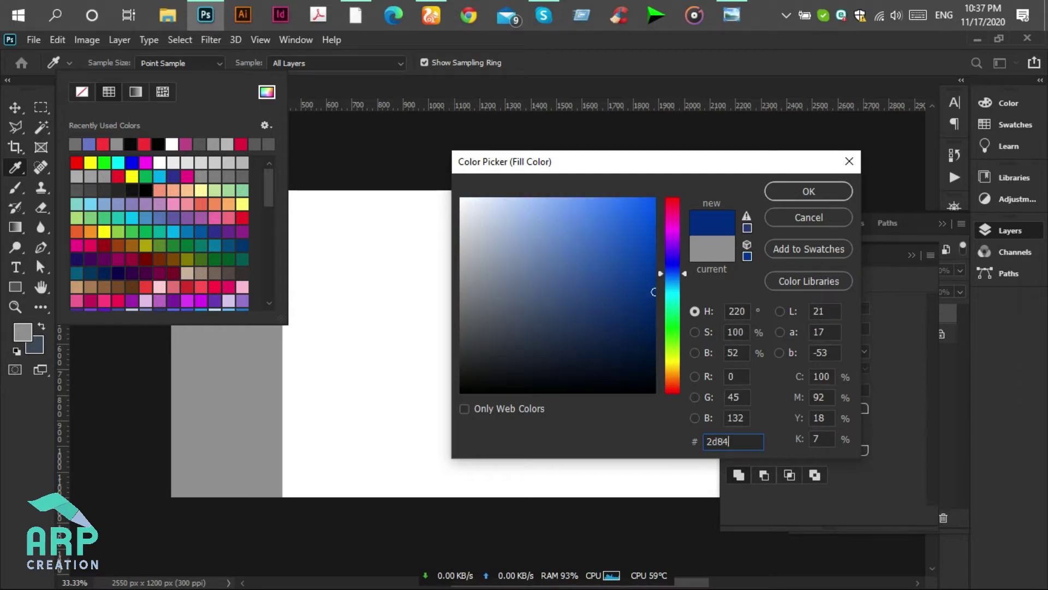
pyautogui.write('96')
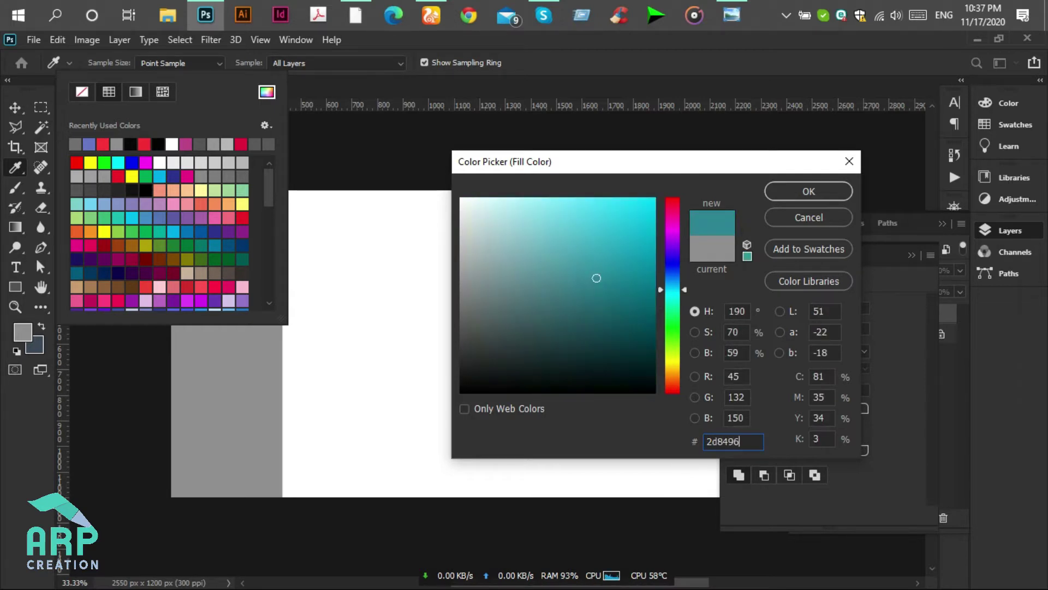
pyautogui.click(798, 190)
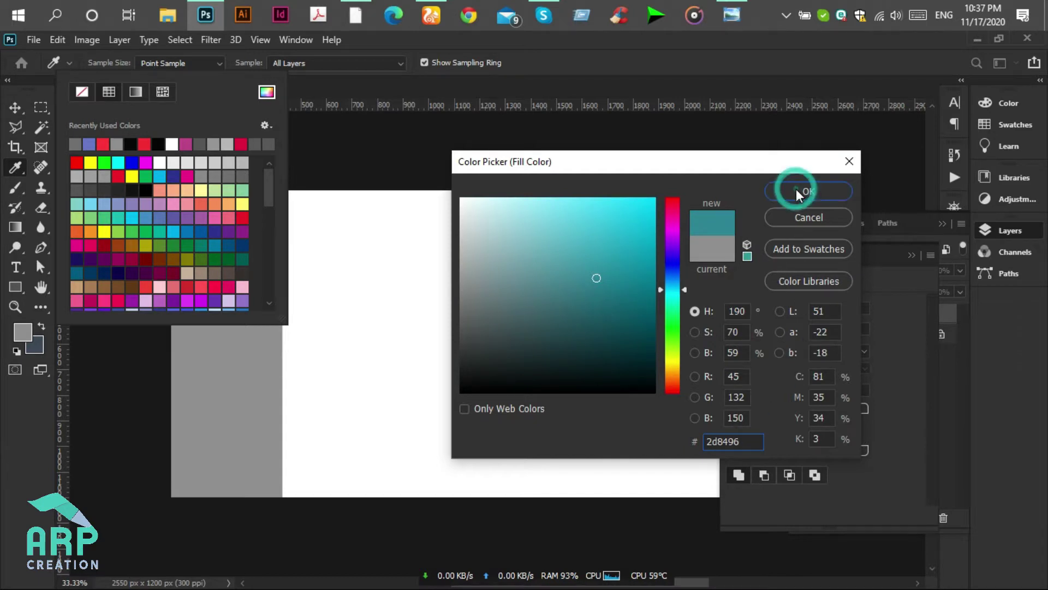
# - Free-transform the teal rectangle to about 438 by 1206 px so its upper edge meets the canvas edge
pyautogui.click(18, 107)
pyautogui.click(214, 216)
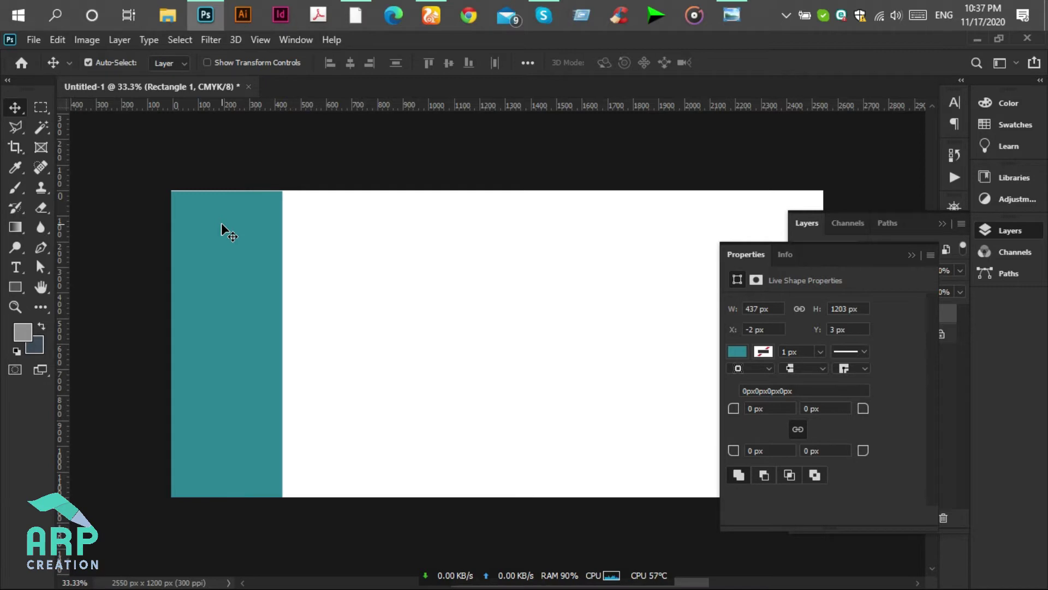
pyautogui.press('ctrl')
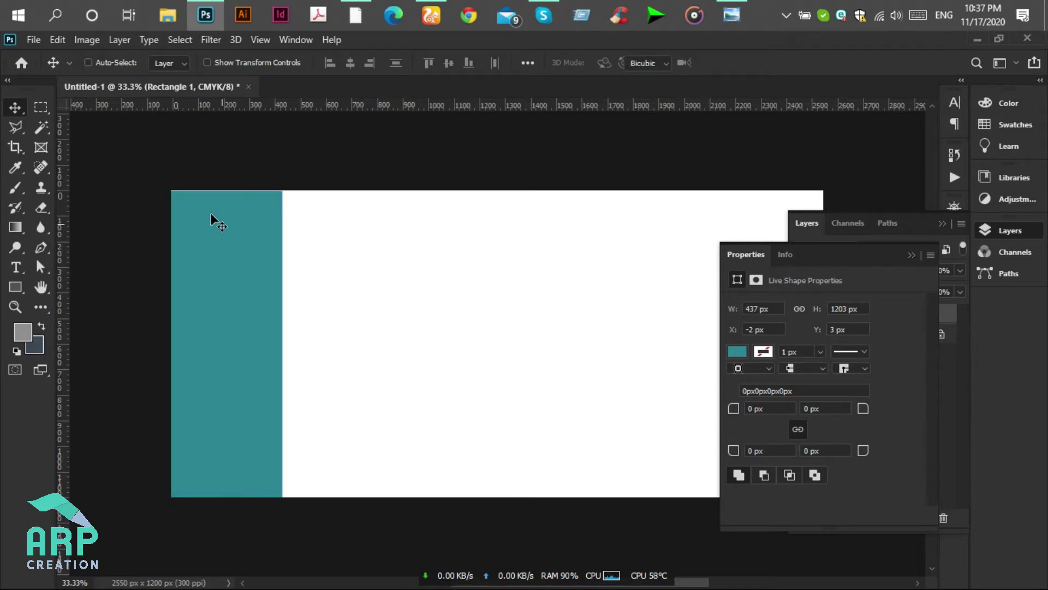
pyautogui.hotkey('ctrl', 't')
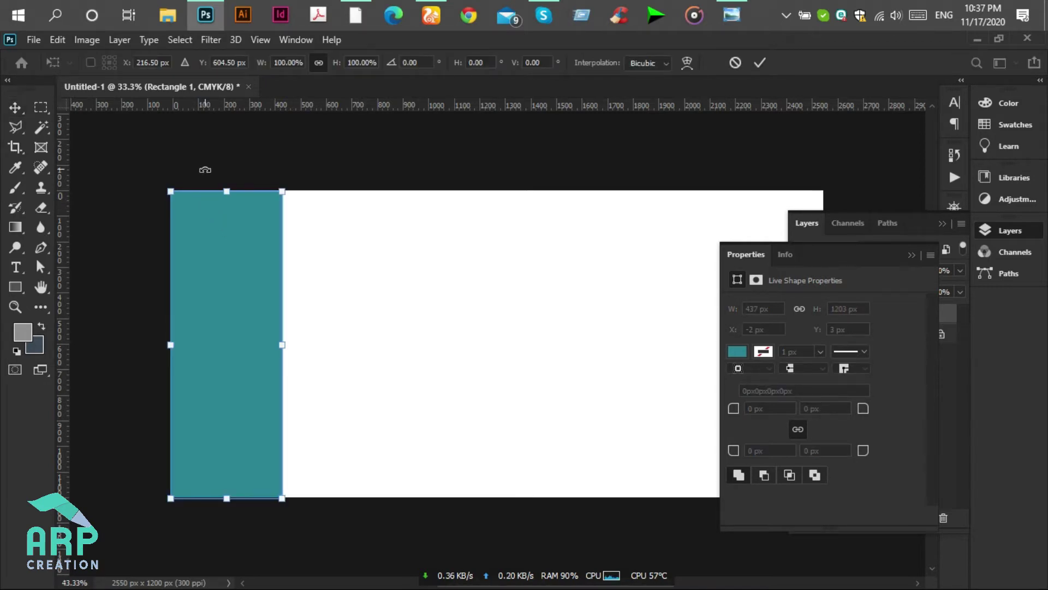
pyautogui.scroll(5, 205, 170)
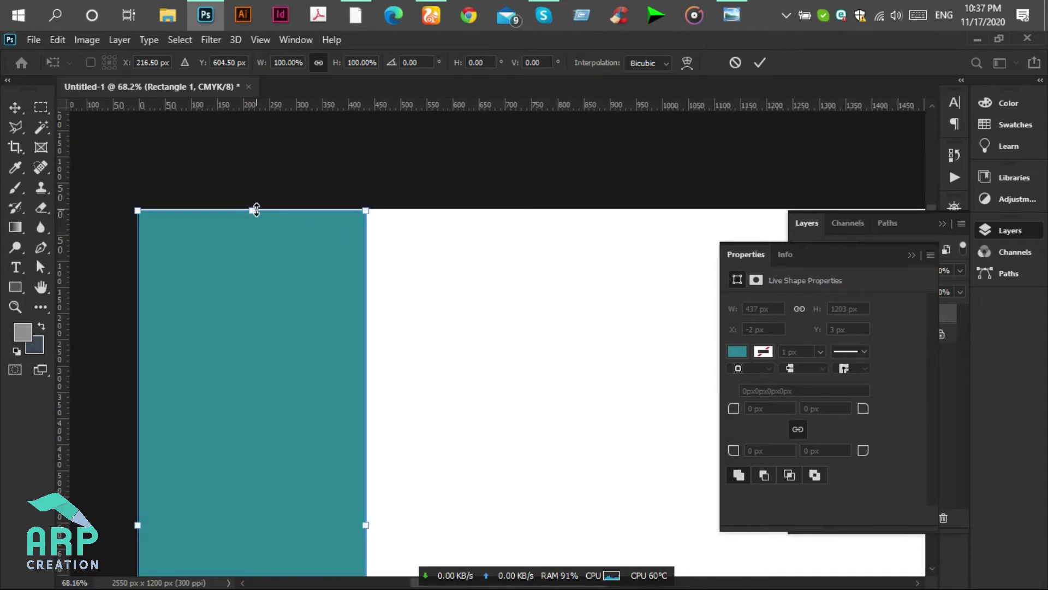
pyautogui.moveTo(256, 210); pyautogui.dragTo(257, 208)
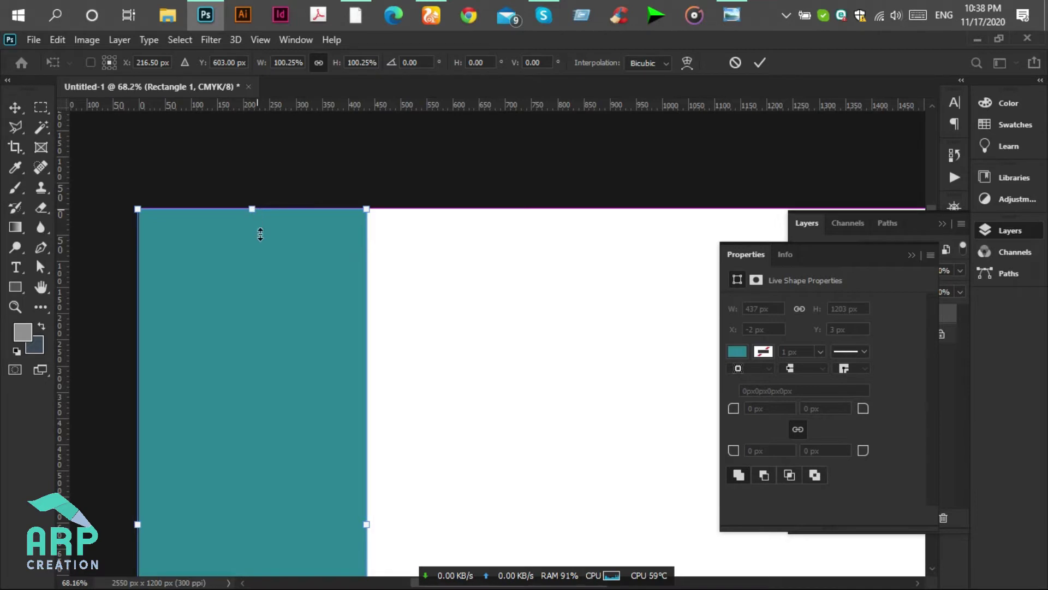
pyautogui.click(762, 64)
# - Add the text "SHOP" and place it on the teal band
pyautogui.scroll(-4, 379, 280)
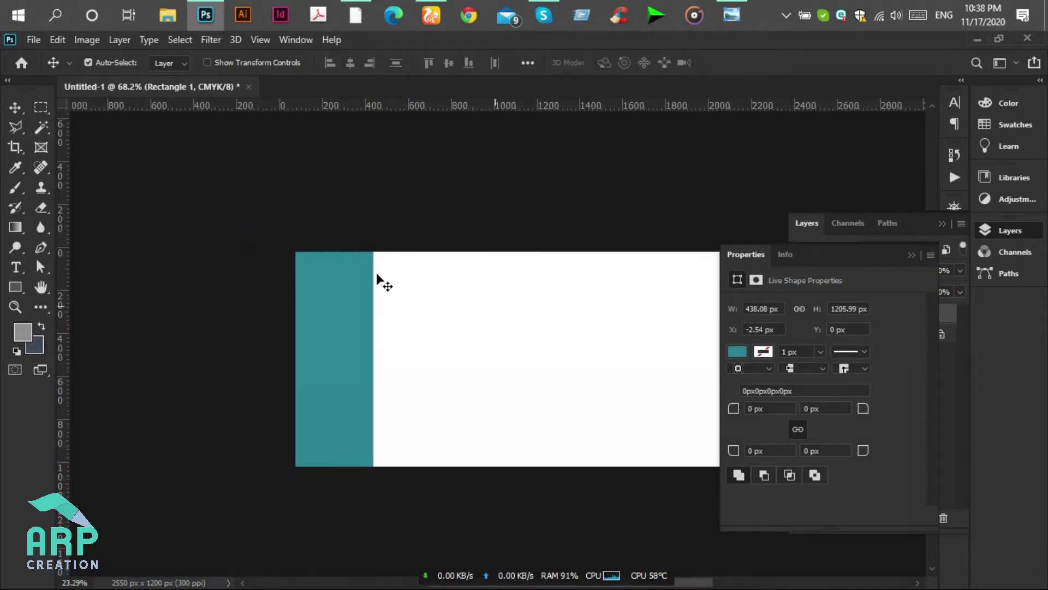
pyautogui.scroll(1, 343, 502)
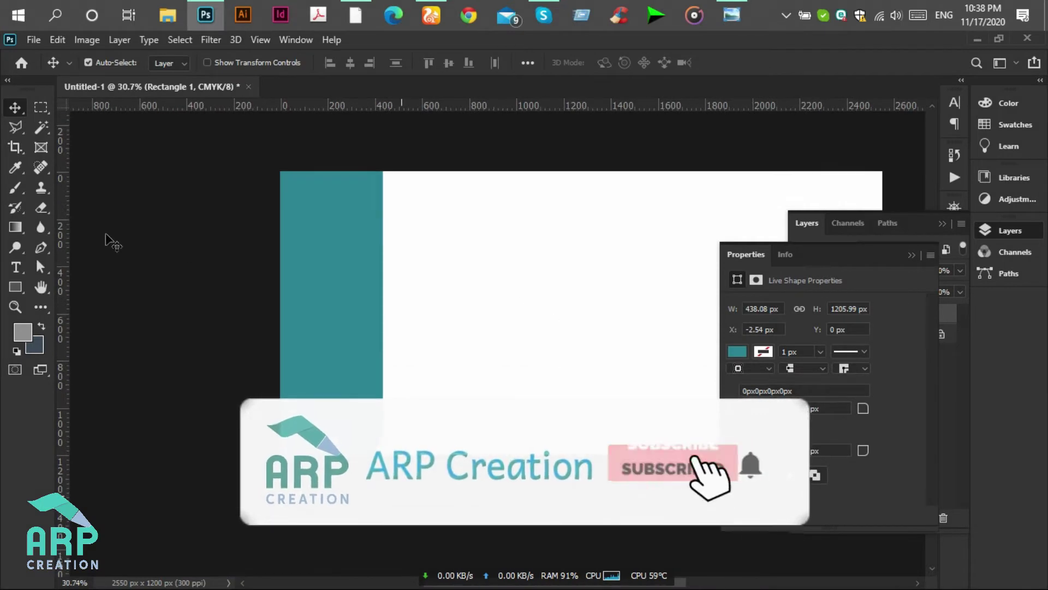
pyautogui.scroll(1, 113, 244)
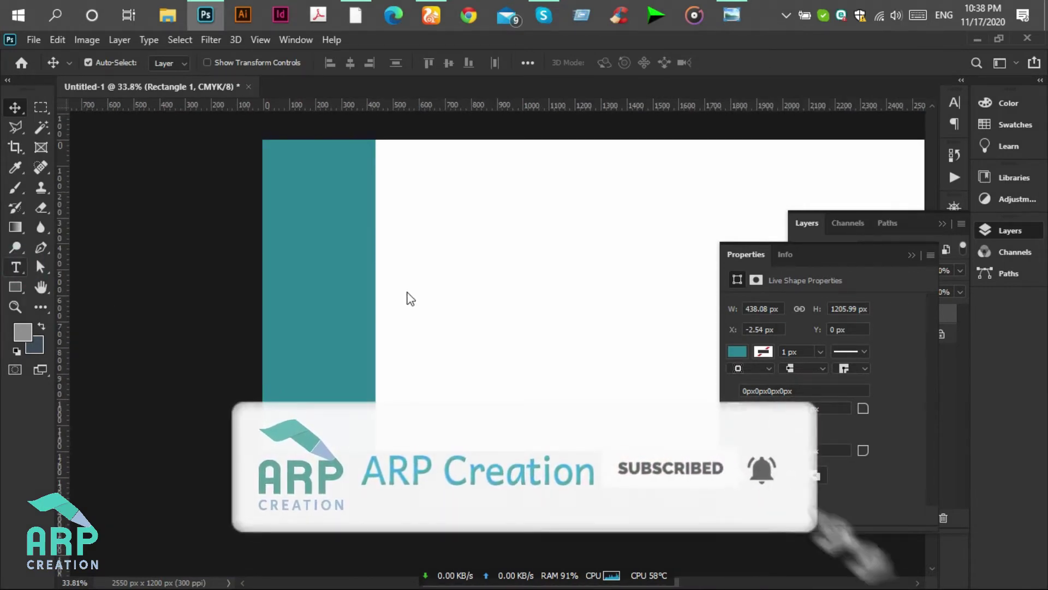
pyautogui.press('t')
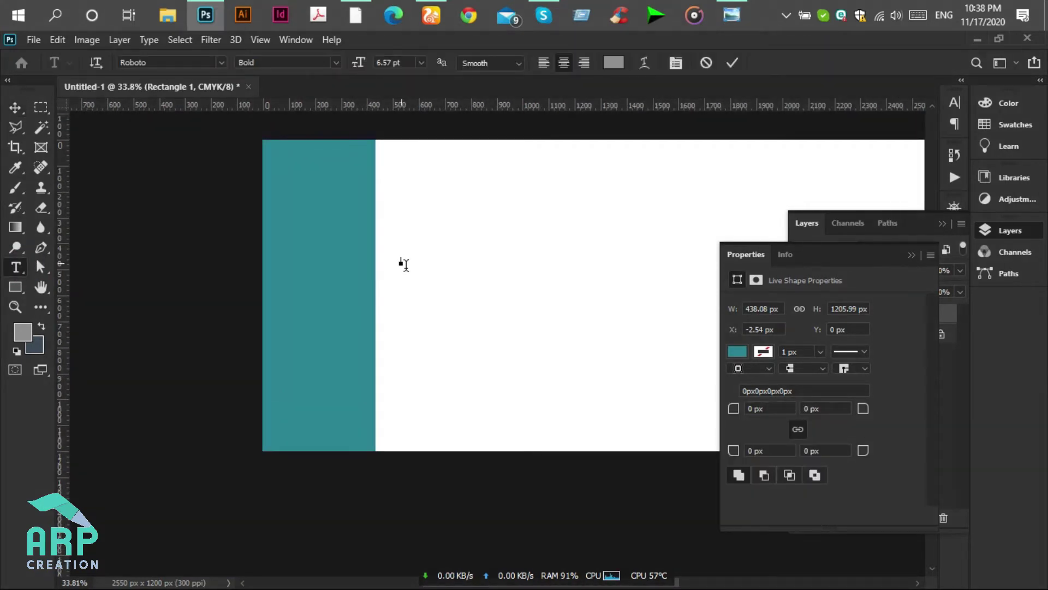
pyautogui.click(404, 264)
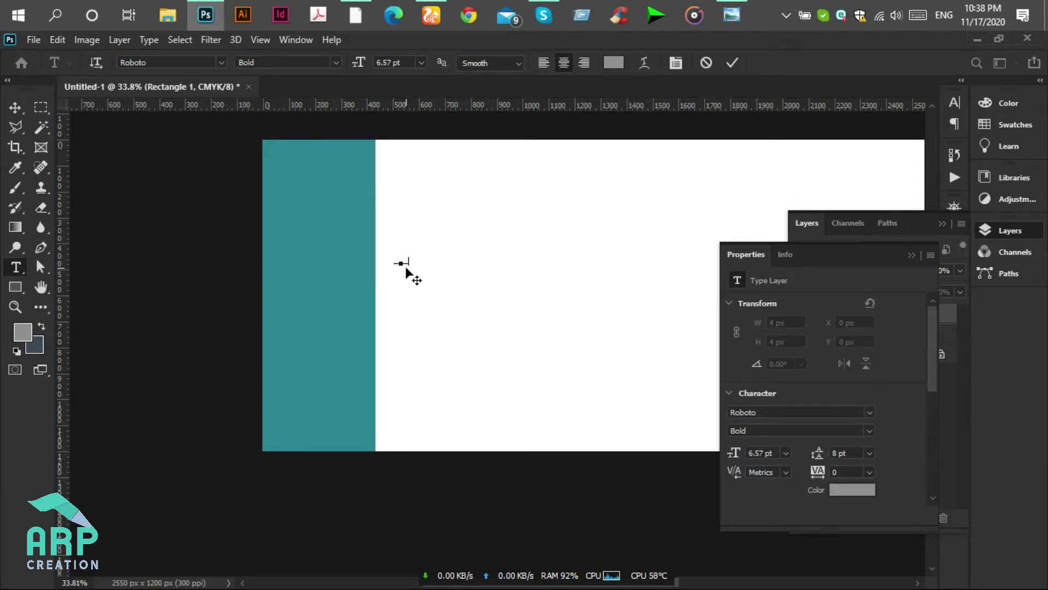
pyautogui.moveTo(412, 261); pyautogui.dragTo(387, 263)
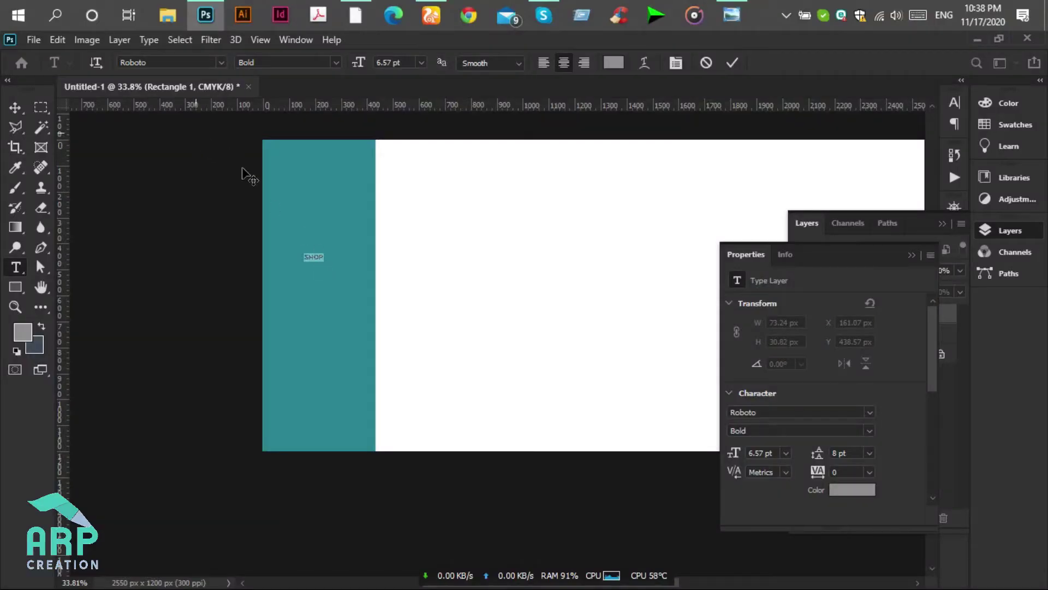
pyautogui.scroll(2, 314, 262)
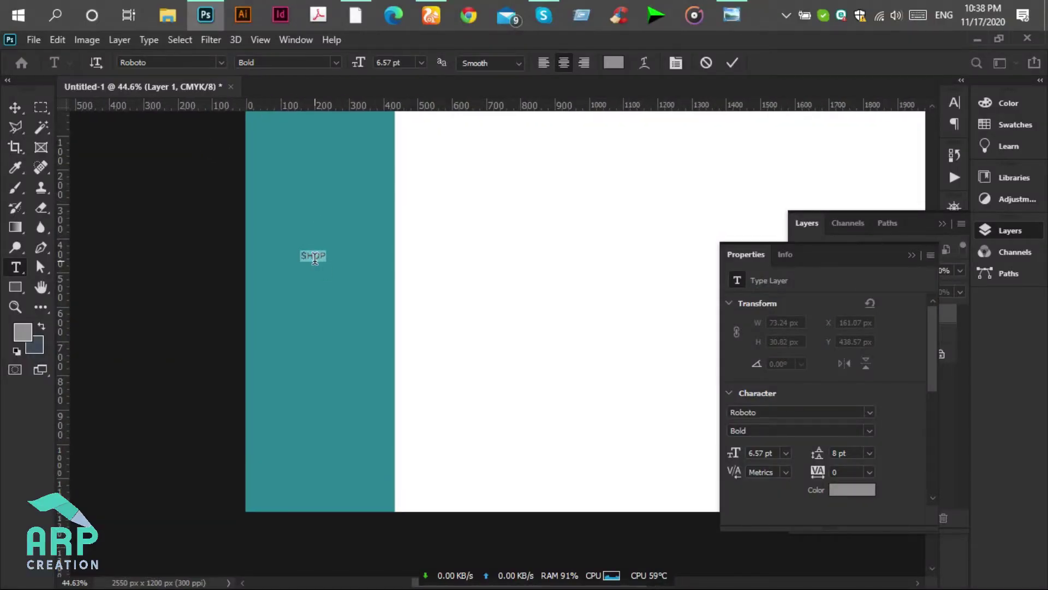
# - Set the SHOP text to the Nexa Bold font at 48 pt
pyautogui.click(184, 60)
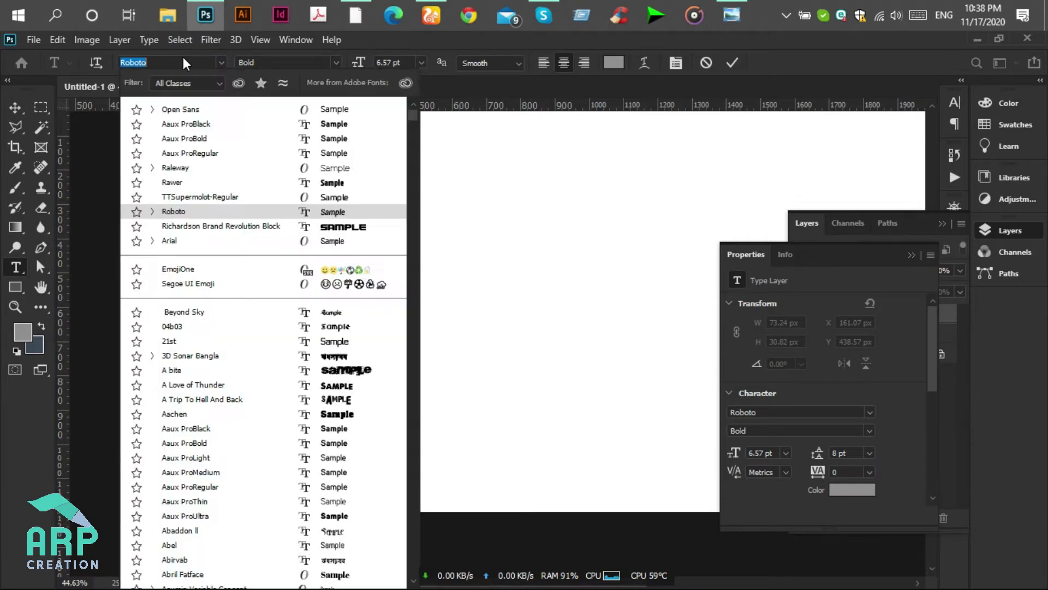
pyautogui.write('Nexa')
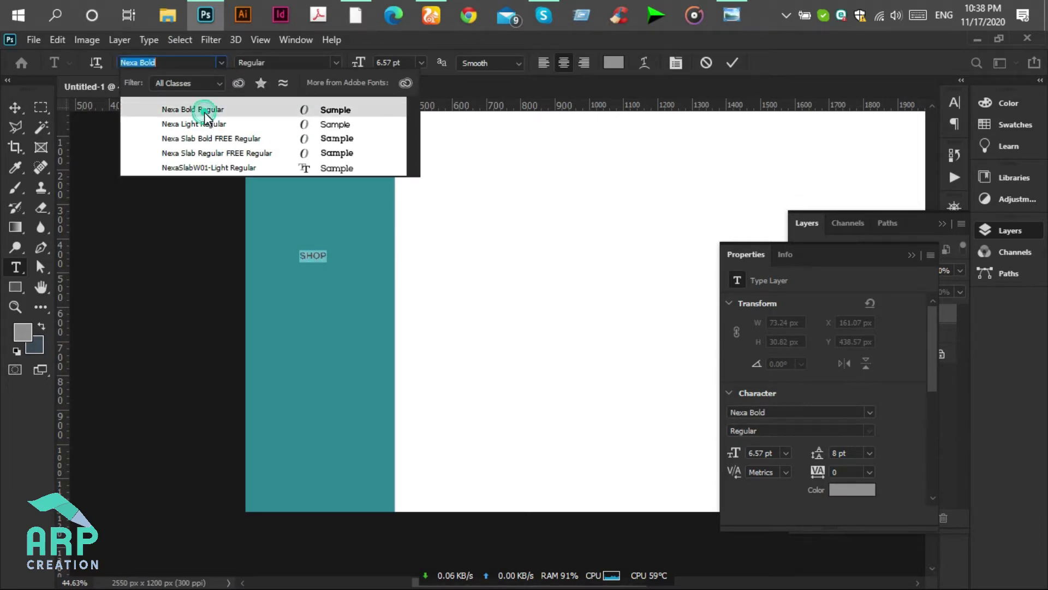
pyautogui.press('Escape')
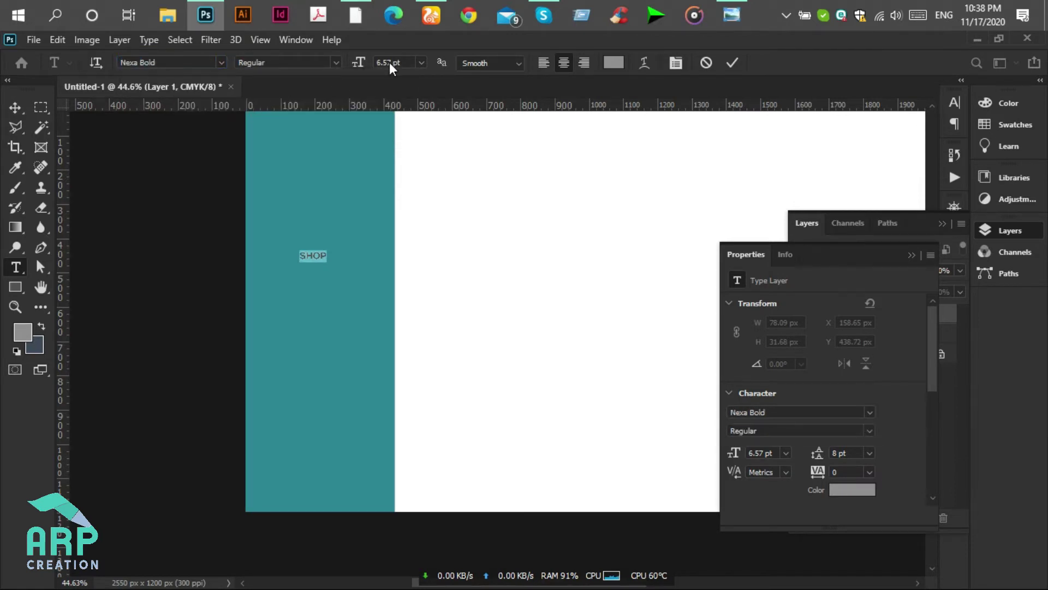
pyautogui.click(391, 63)
pyautogui.write('48pt')
pyautogui.press('Return')
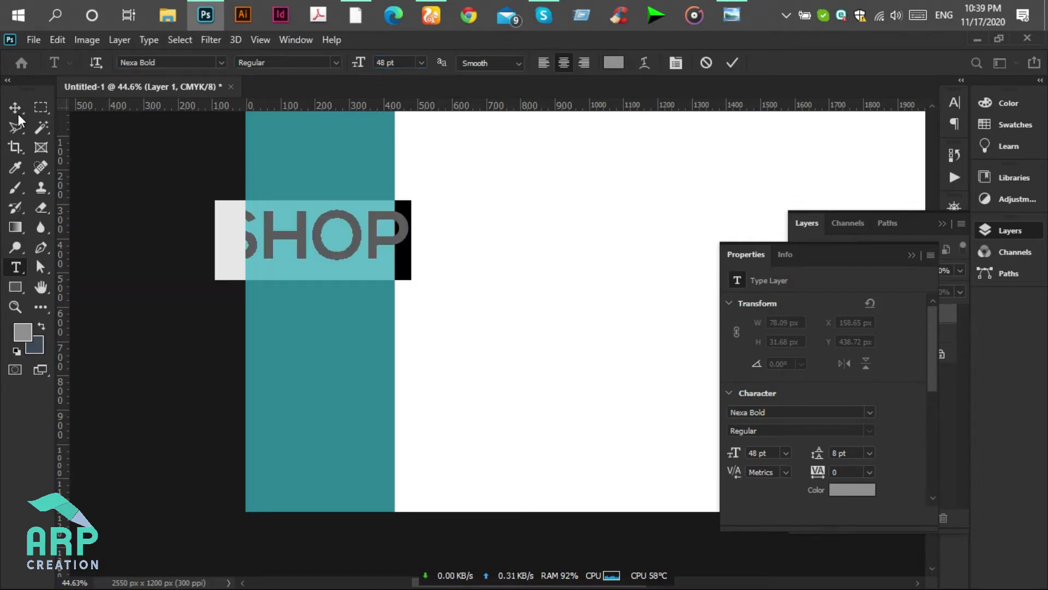
pyautogui.click(16, 108)
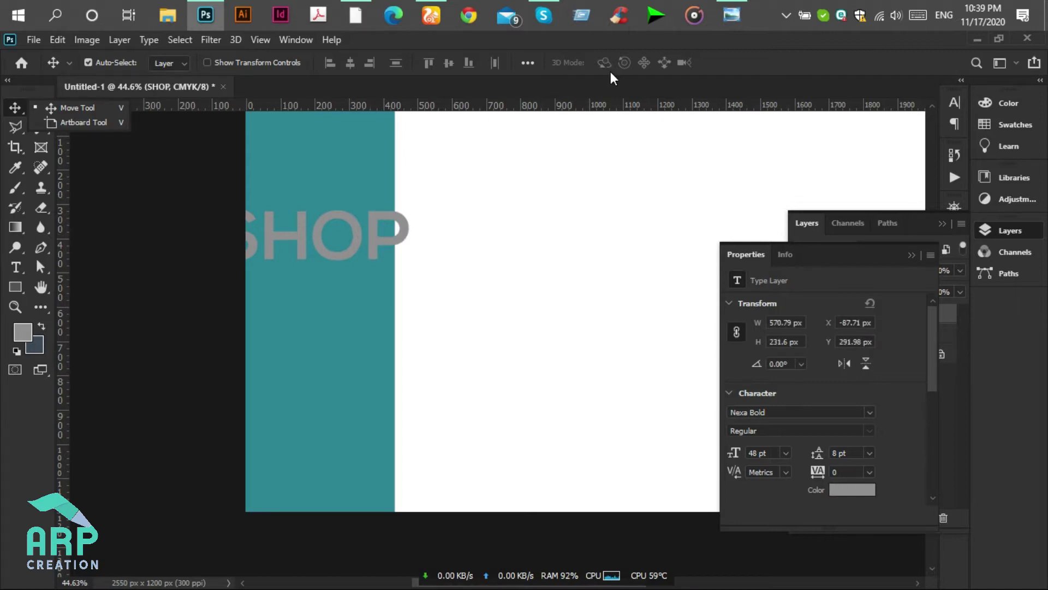
# - Change the SHOP text color to white (#ffffff)
pyautogui.click(16, 269)
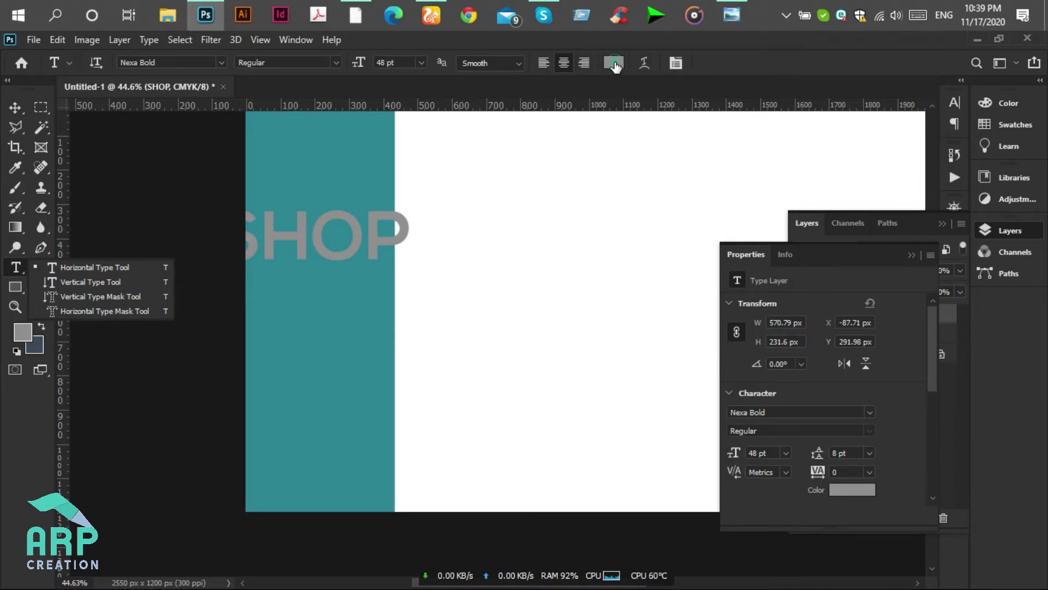
pyautogui.click(615, 64)
pyautogui.click(443, 182)
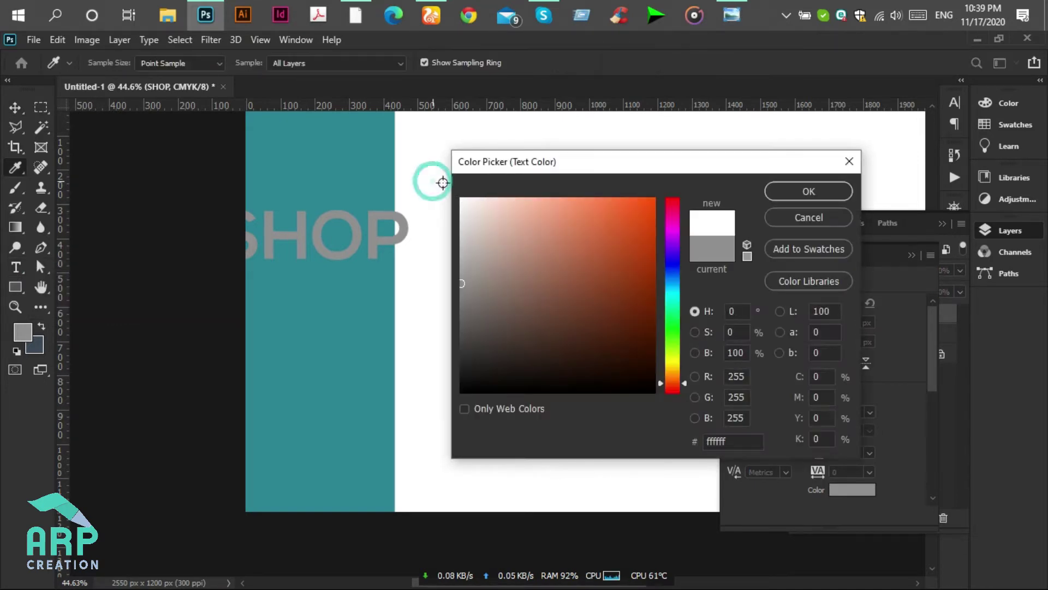
pyautogui.click(774, 192)
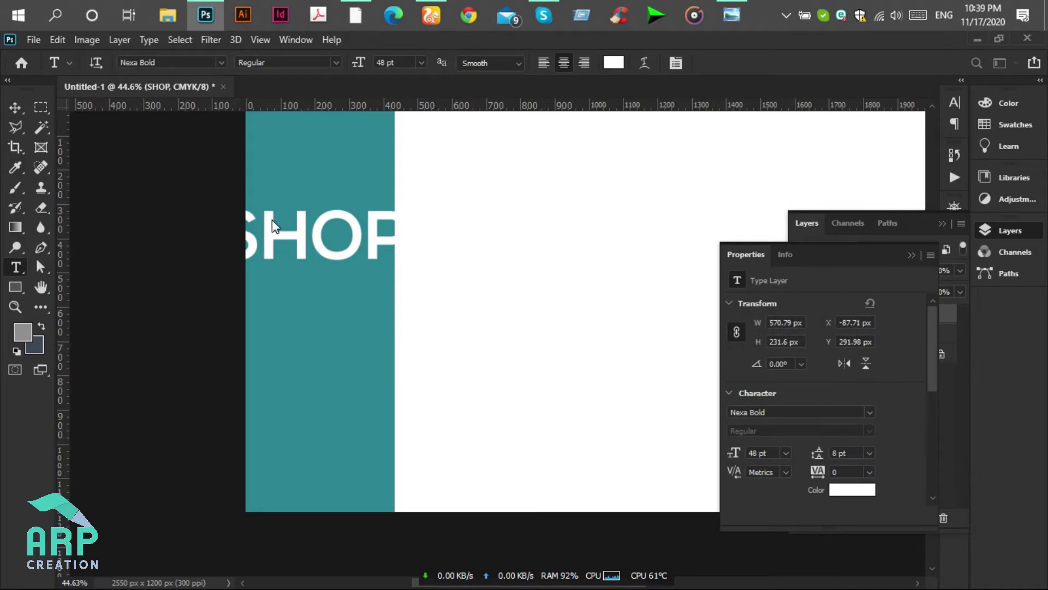
# - Following the reference certificate image, rotate SHOP 90° counter clockwise and center it vertically on the teal band at Y 600 px
pyautogui.click(733, 13)
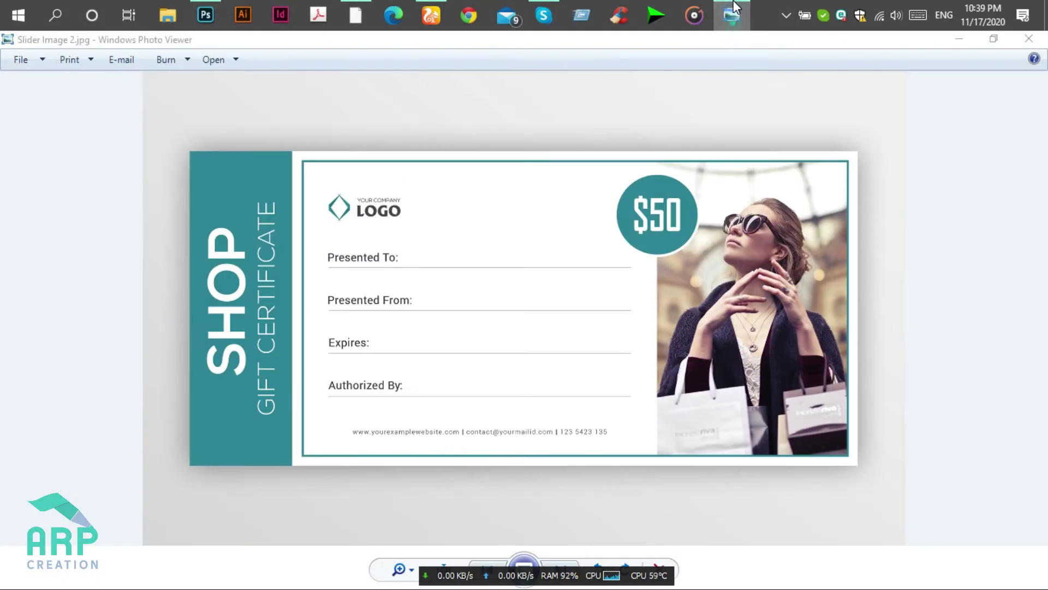
pyautogui.click(732, 14)
pyautogui.click(14, 109)
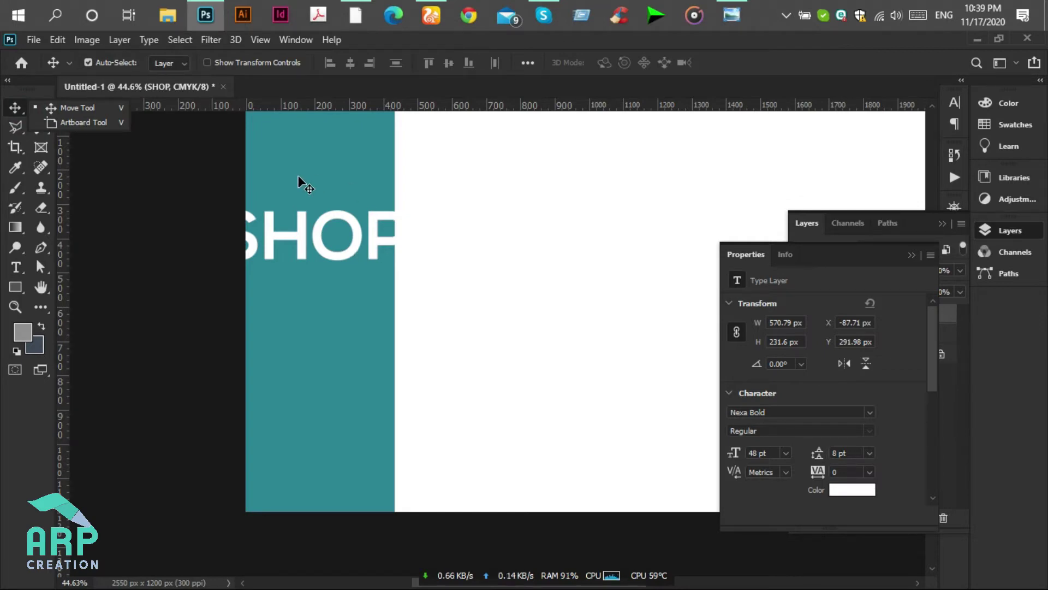
pyautogui.press('ctrl')
pyautogui.hotkey('ctrl', 't')
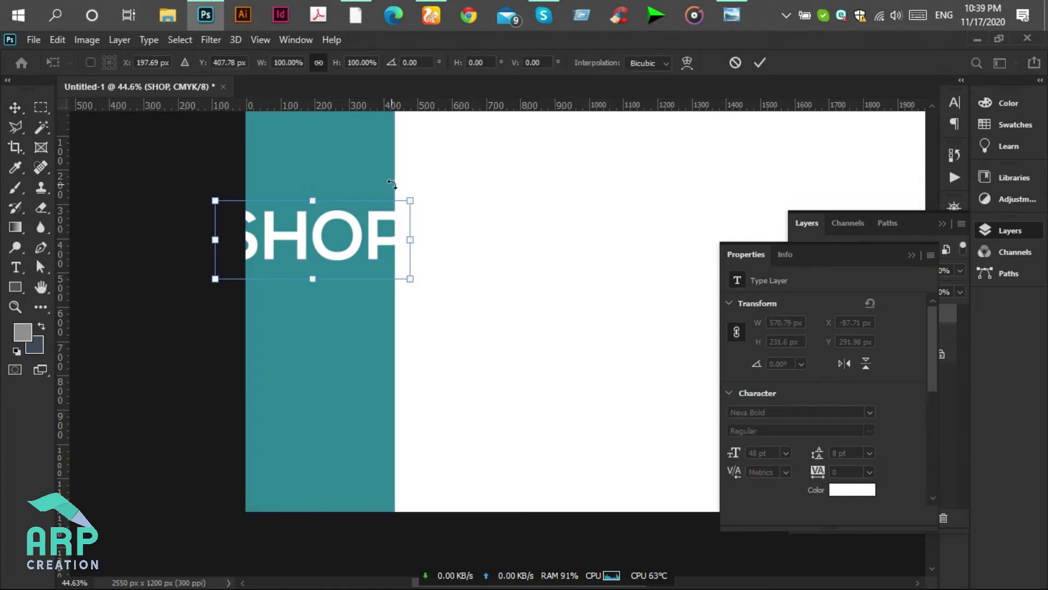
pyautogui.rightClick(385, 219)
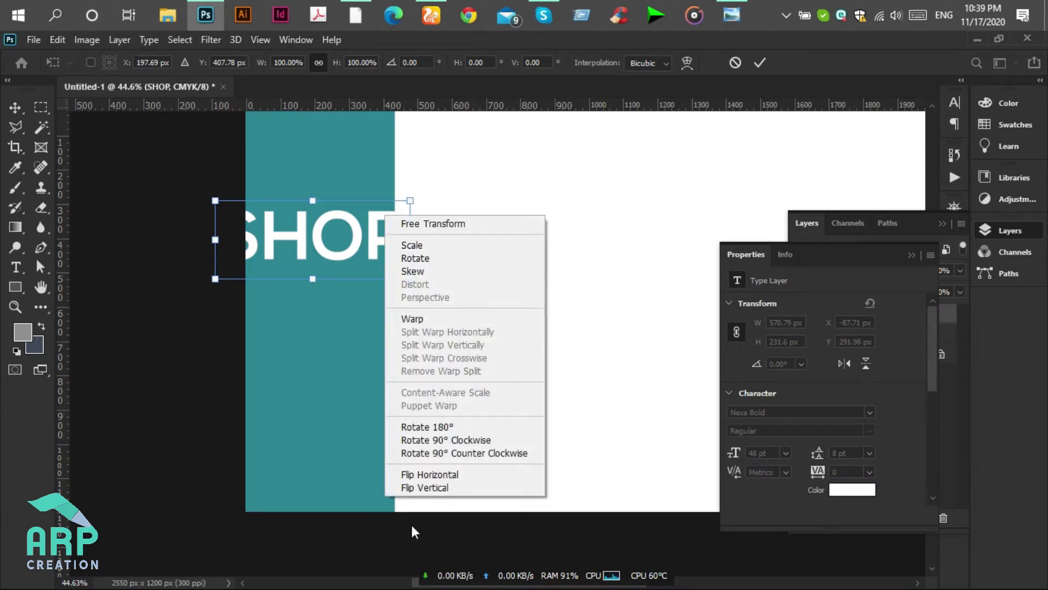
pyautogui.click(463, 453)
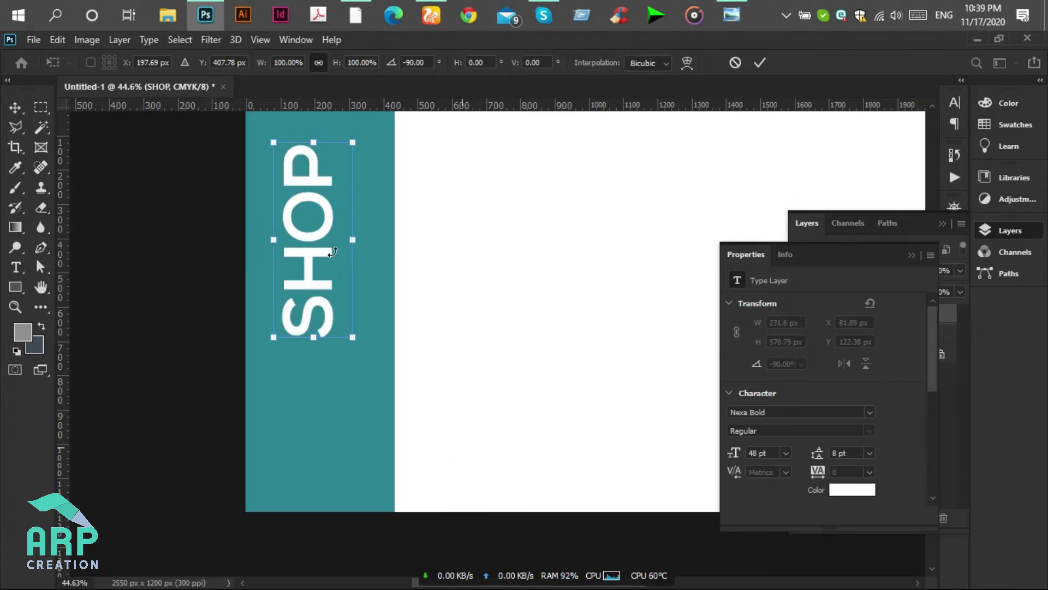
pyautogui.scroll(-2, 341, 280)
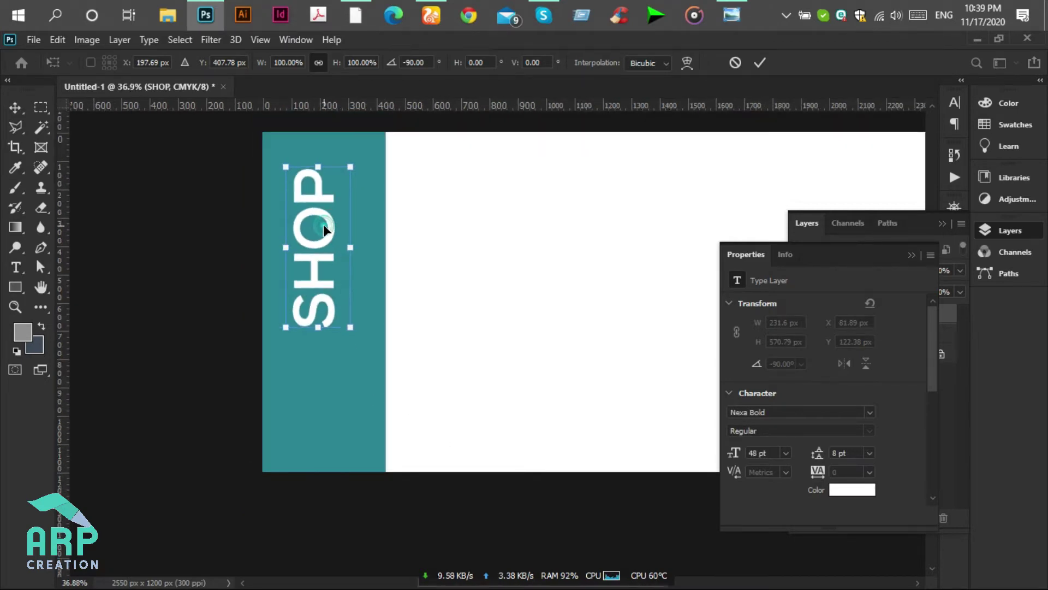
pyautogui.moveTo(322, 257); pyautogui.dragTo(326, 290)
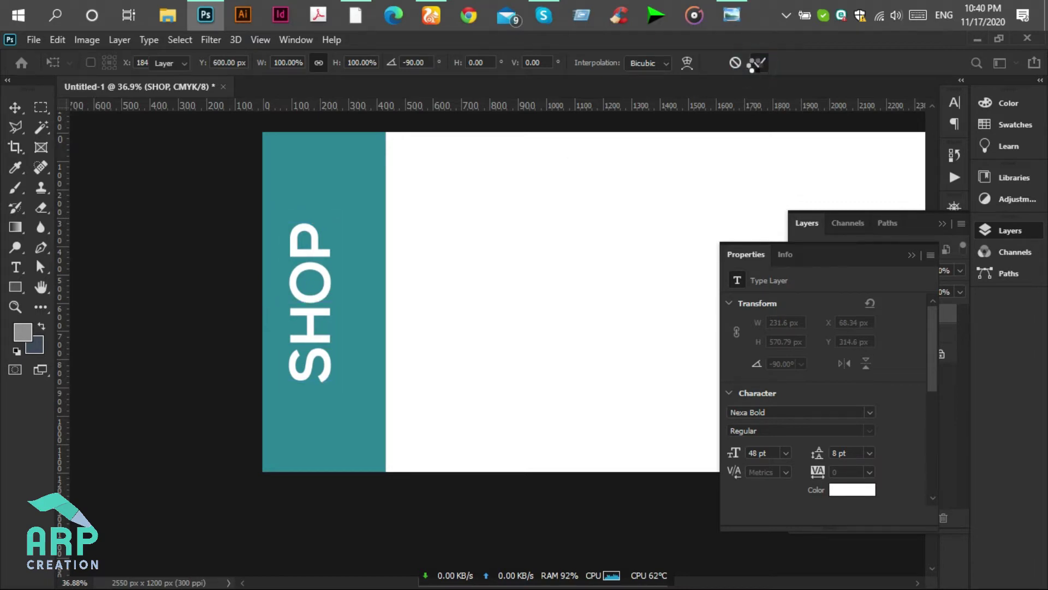
pyautogui.click(759, 63)
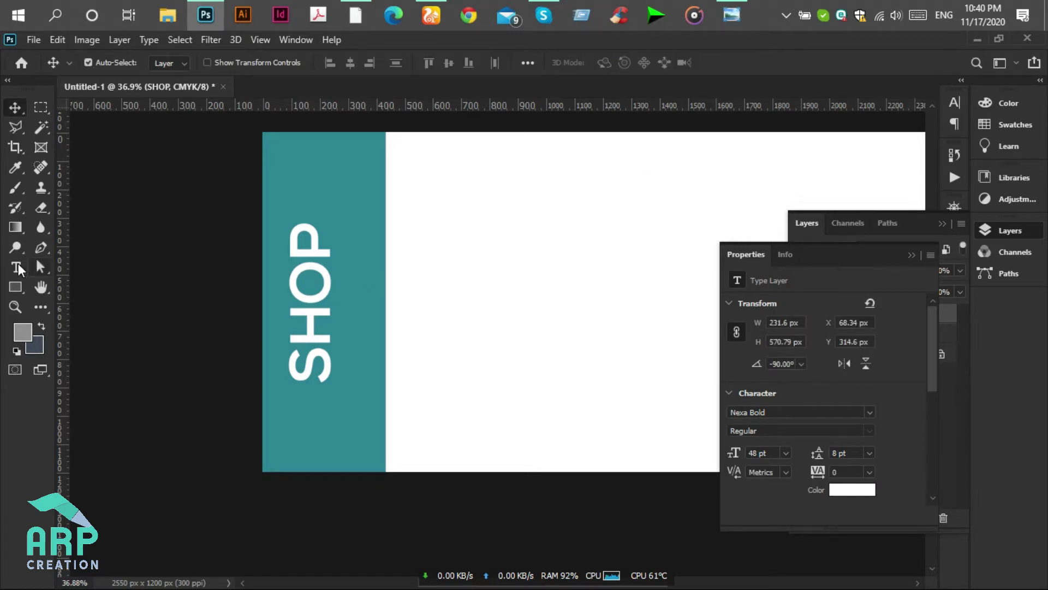
# - Start a new text line beside SHOP on the teal band and set its font to Nexa Light
pyautogui.click(17, 268)
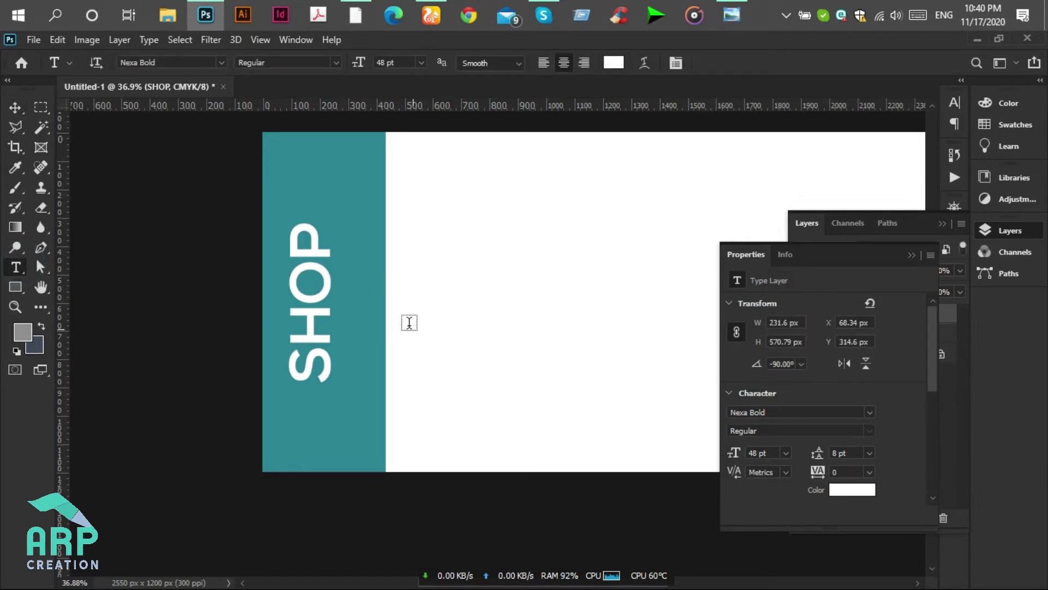
pyautogui.click(407, 322)
pyautogui.click(359, 327)
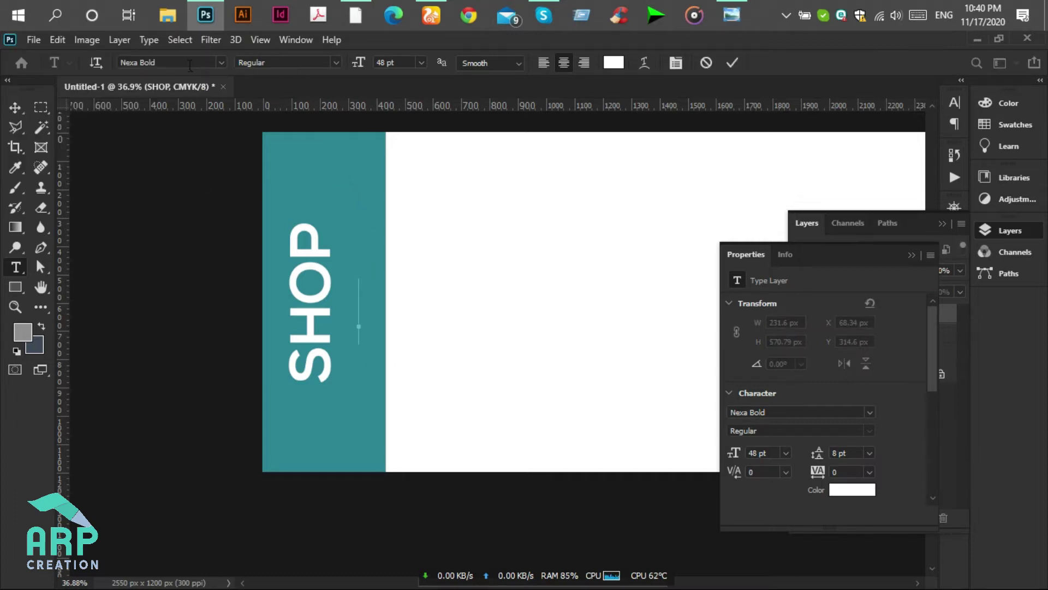
pyautogui.click(180, 62)
pyautogui.click(177, 63)
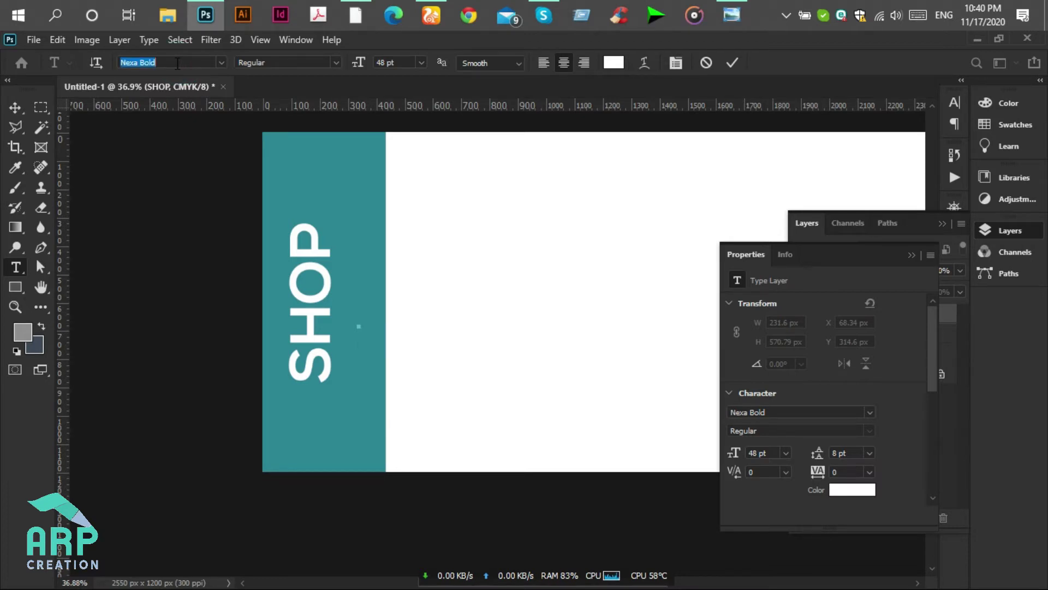
pyautogui.click(221, 62)
pyautogui.write('nexa')
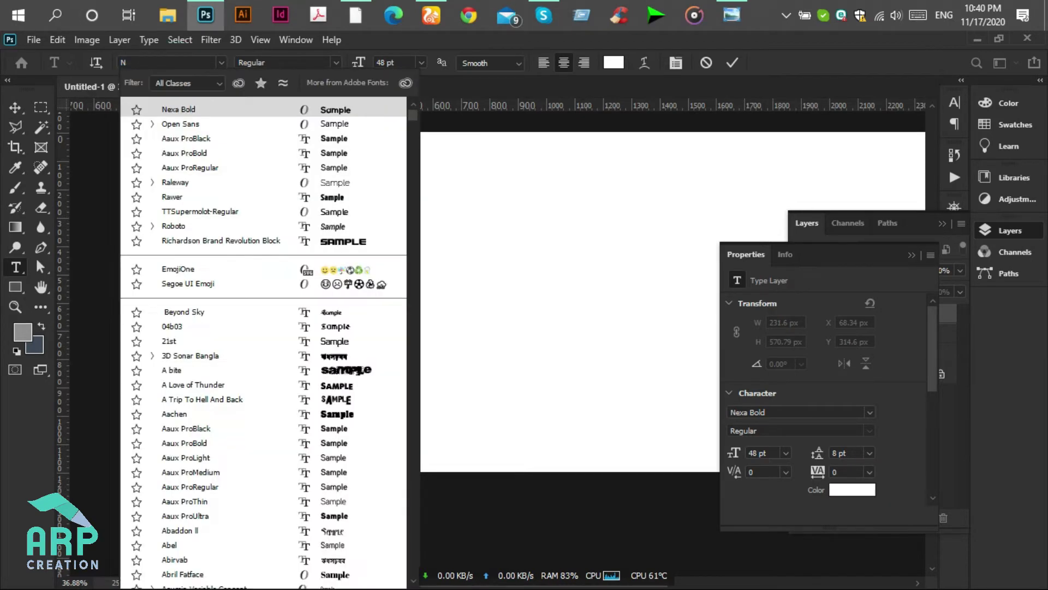
pyautogui.click(189, 125)
pyautogui.click(189, 125)
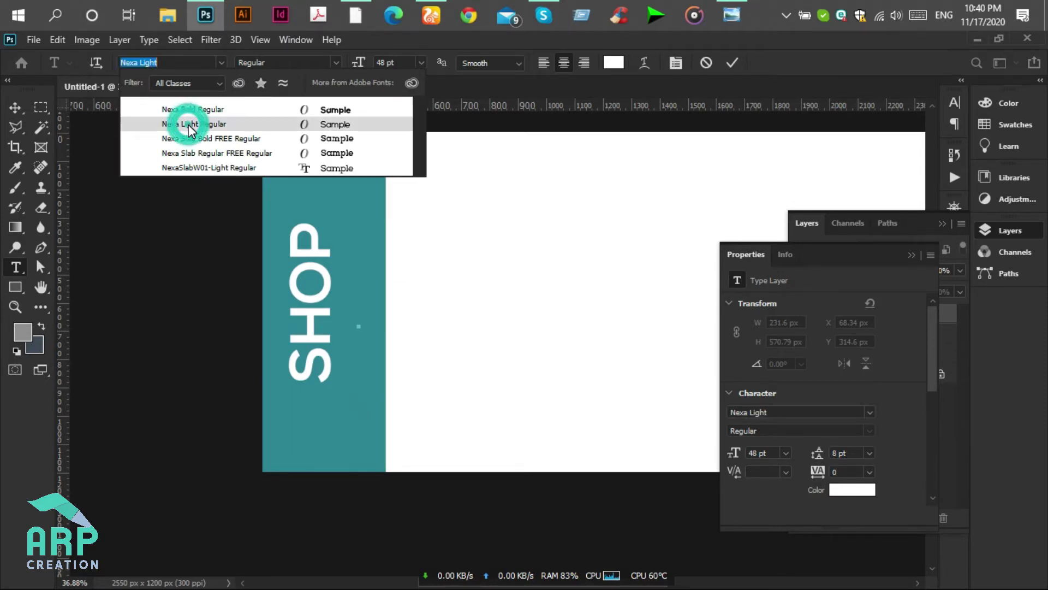
# - Set the new text's size to 22 pt and enter "GIFT CERTIFICATE"
pyautogui.click(386, 63)
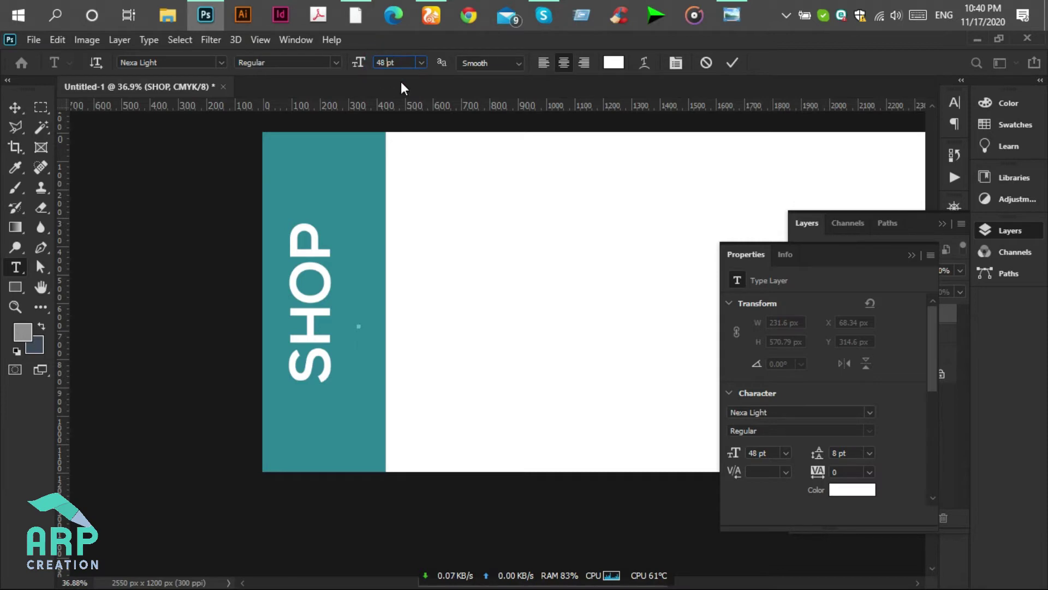
pyautogui.press('BackSpace')
pyautogui.write('22')
pyautogui.press('BackSpace')
pyautogui.press('BackSpace')
pyautogui.press('BackSpace')
pyautogui.press('Return')
pyautogui.write('GIFT C')
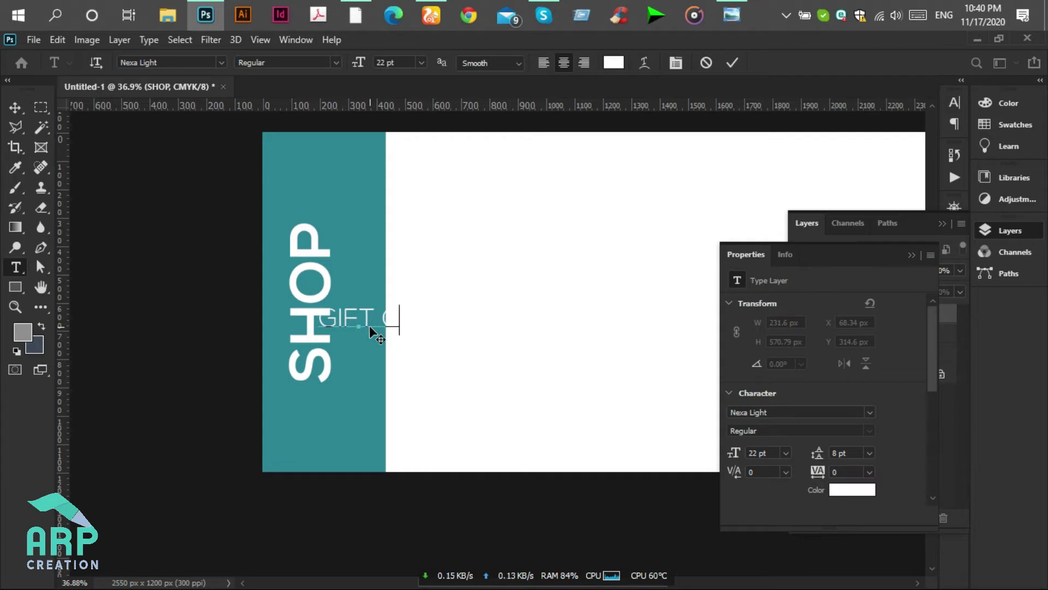
pyautogui.write('E')
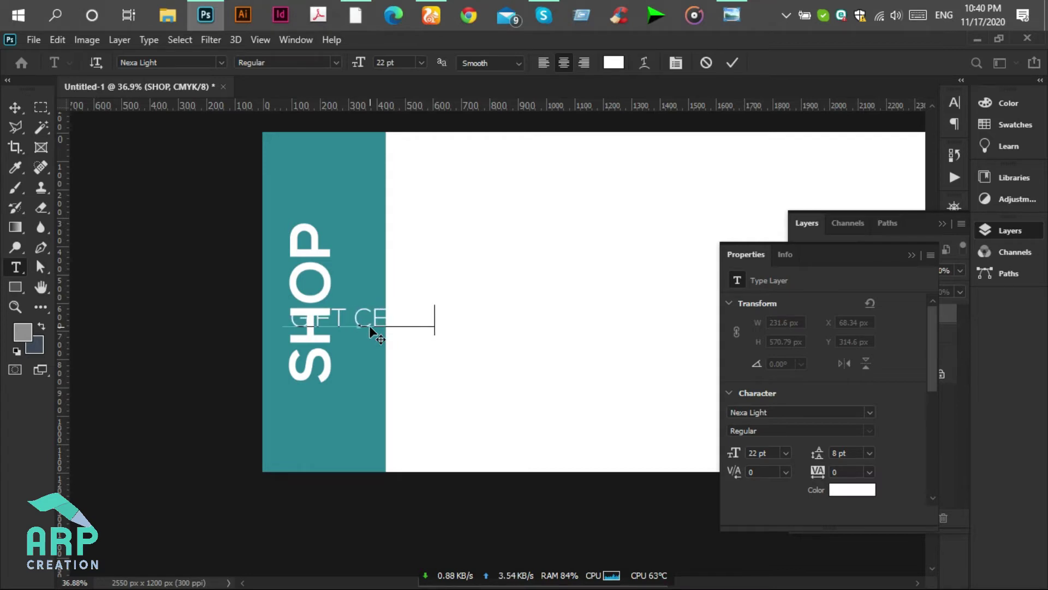
pyautogui.write('RTIFICATE')
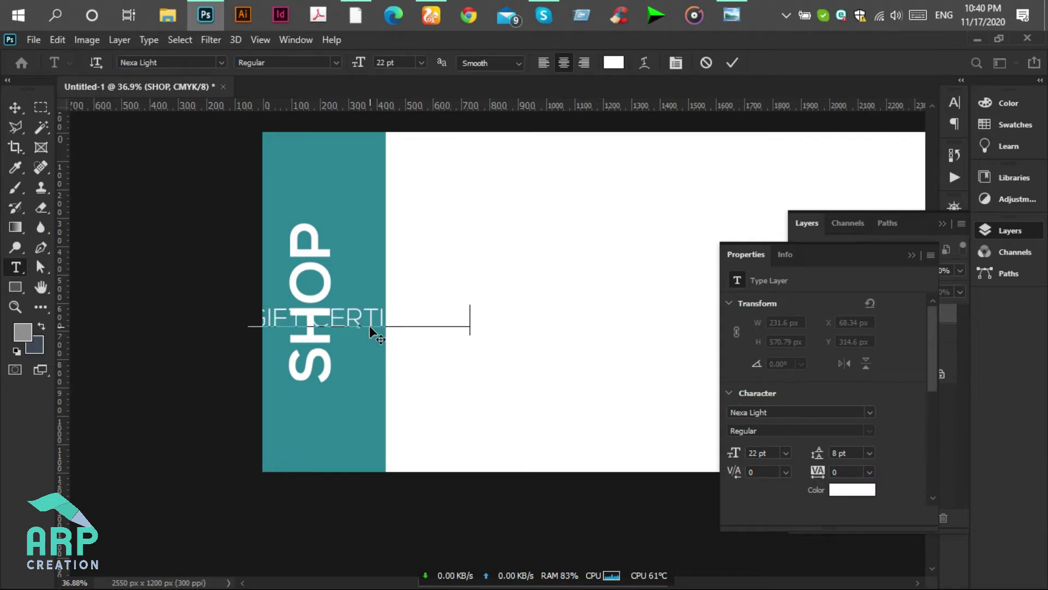
pyautogui.click(13, 107)
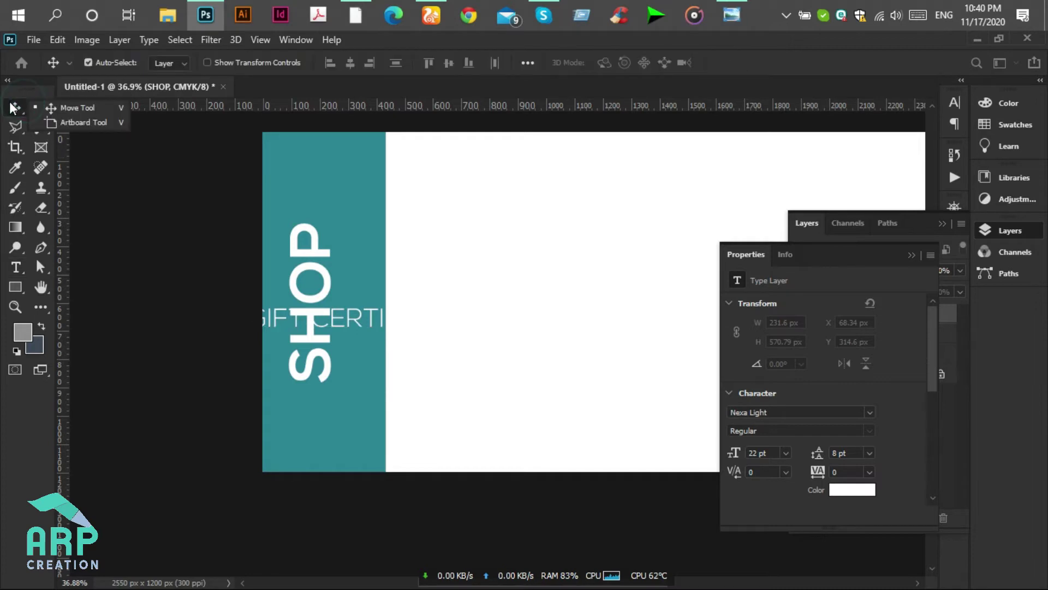
# - Rotate GIFT CERTIFICATE 90° counter clockwise, center it vertically beside SHOP at Y 600 px, and compare the layout with the reference image
pyautogui.click(375, 327)
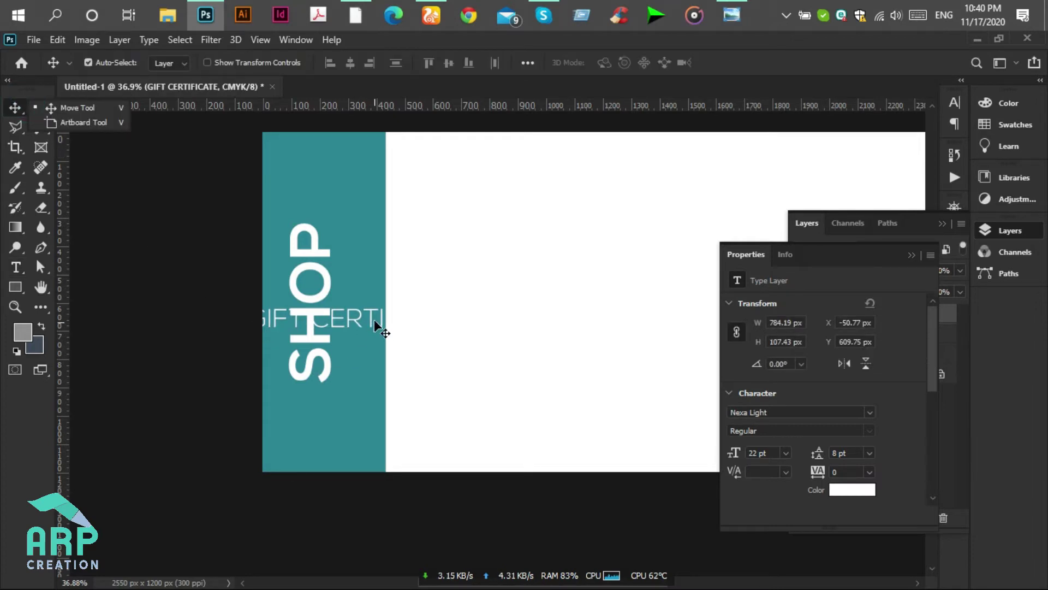
pyautogui.press('ctrl')
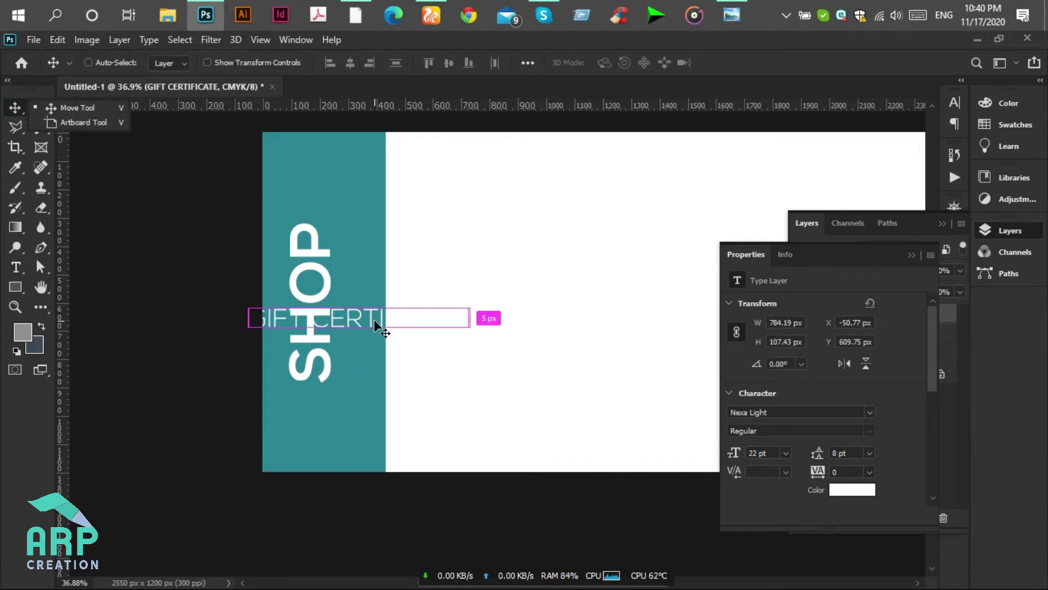
pyautogui.hotkey('ctrl', 't')
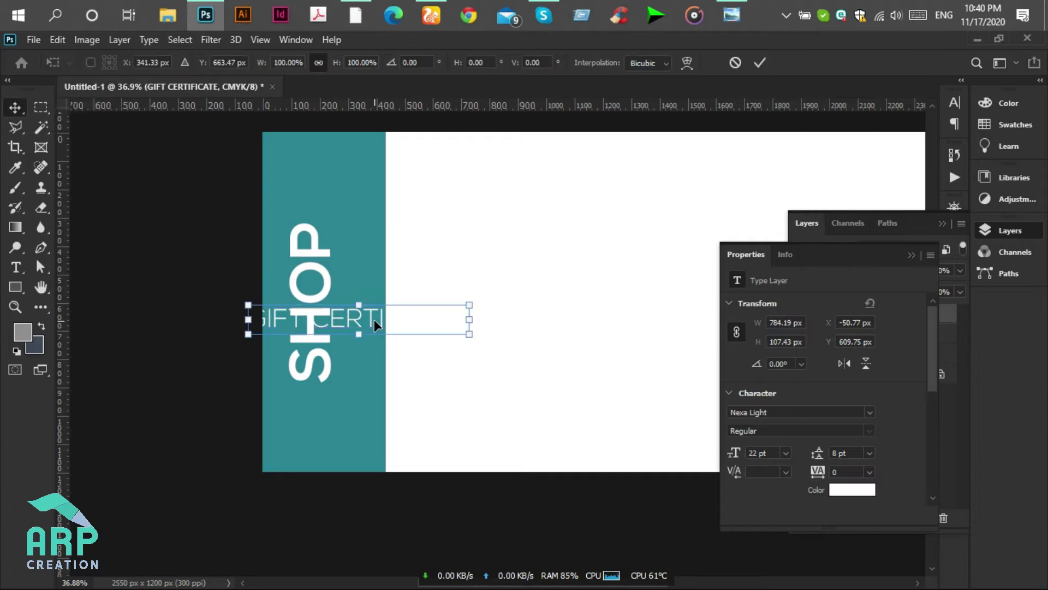
pyautogui.rightClick(376, 326)
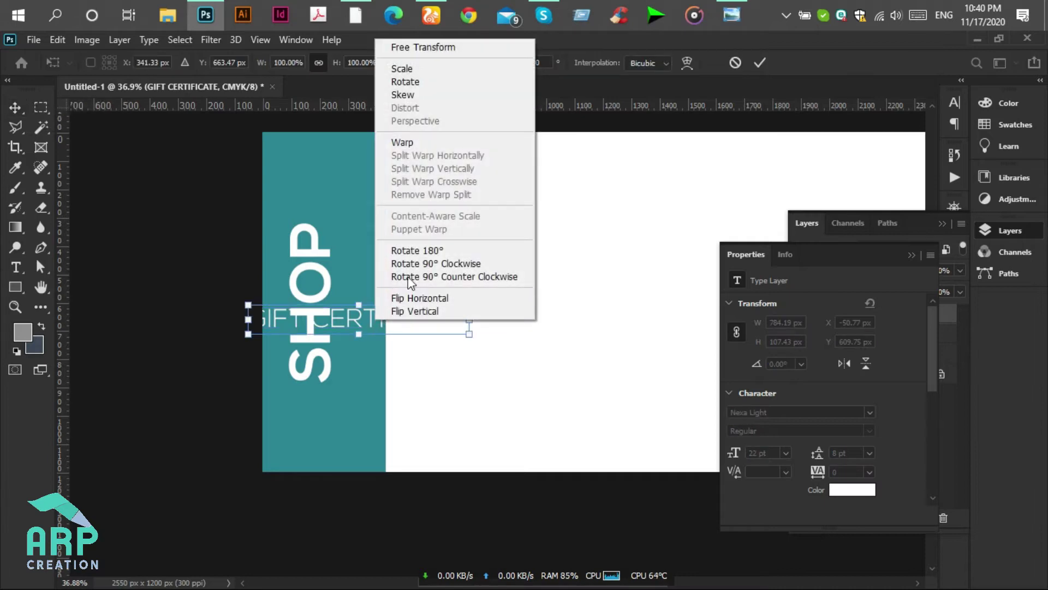
pyautogui.click(425, 278)
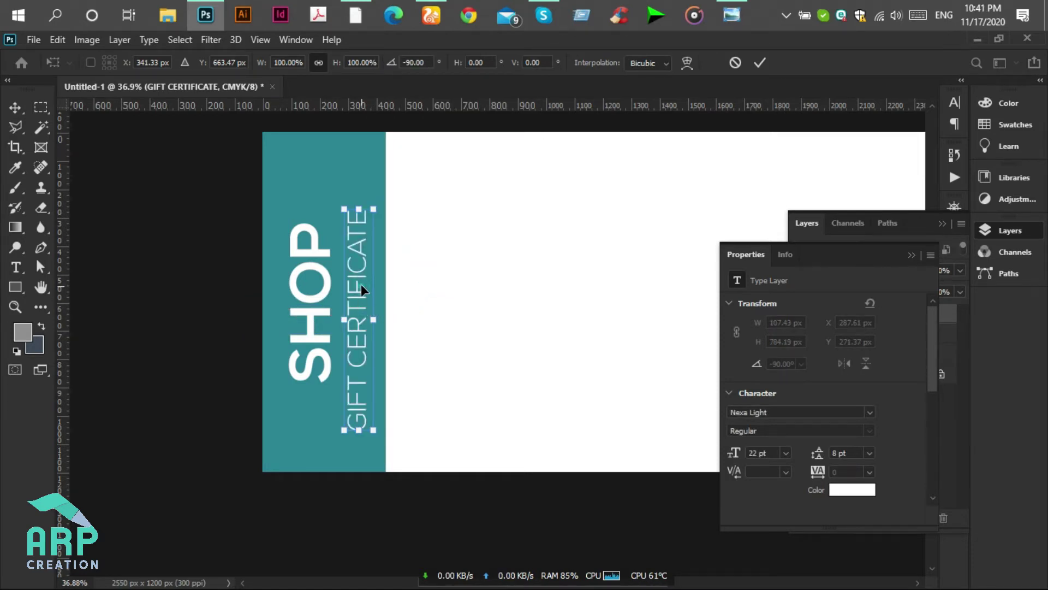
pyautogui.moveTo(362, 290)
pyautogui.mouseDown()
pyautogui.moveTo(360, 267)
pyautogui.moveTo(366, 280)
pyautogui.mouseUp()
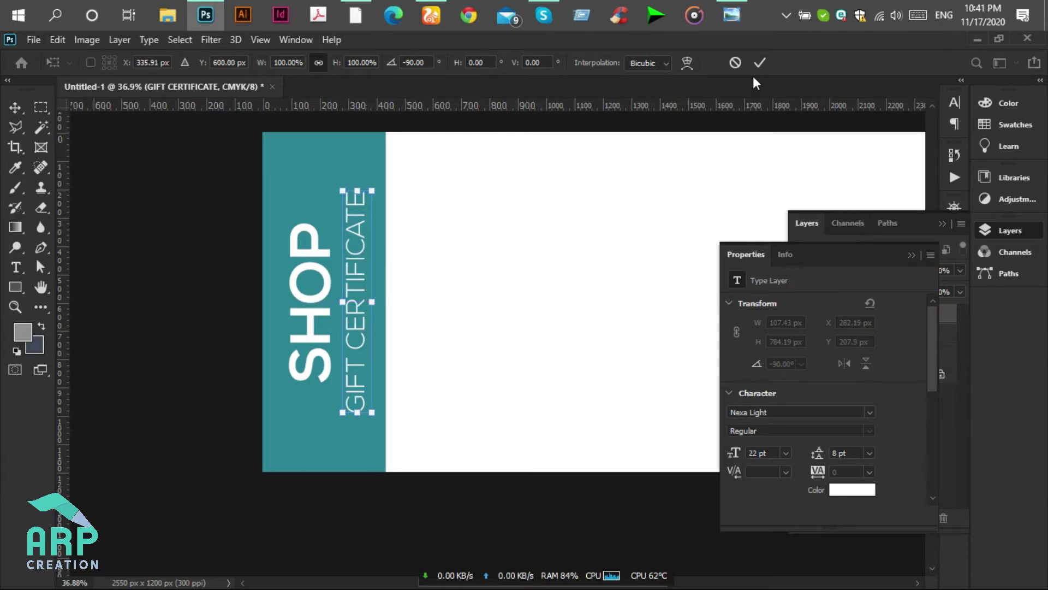
pyautogui.click(761, 61)
pyautogui.scroll(-2, 269, 421)
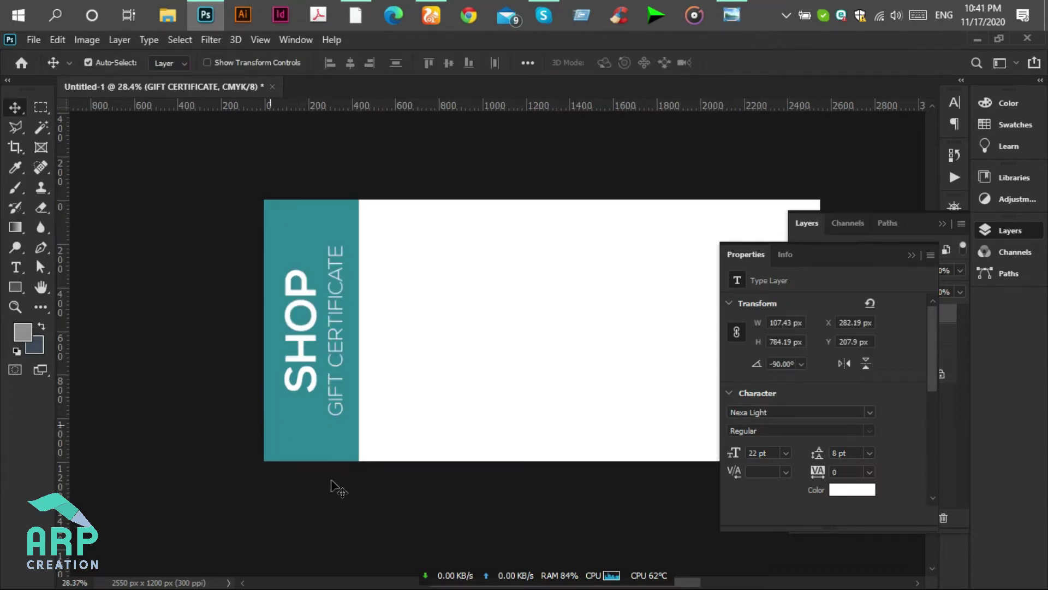
pyautogui.click(734, 16)
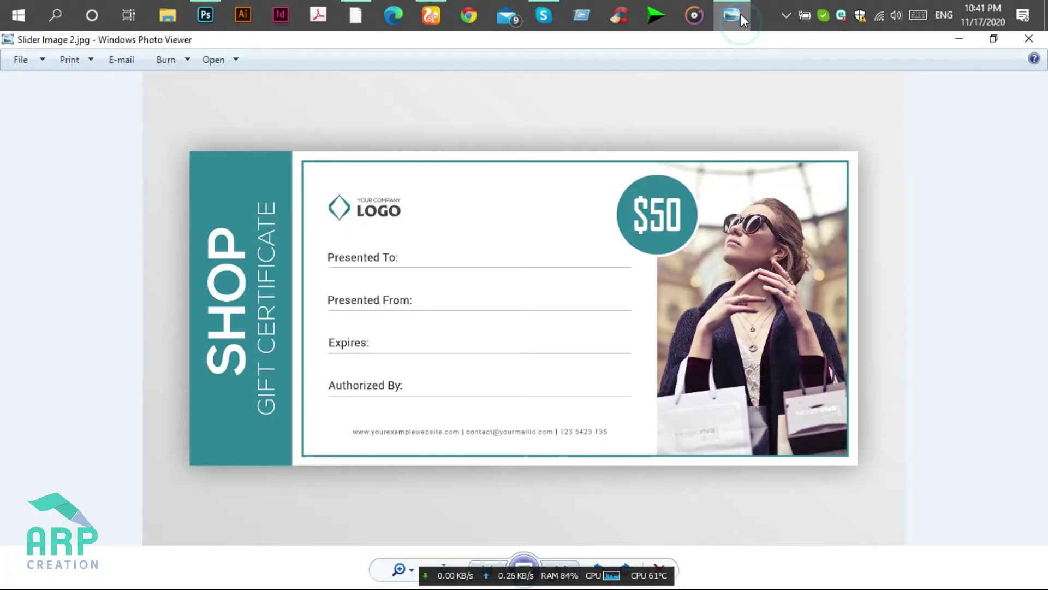
pyautogui.click(742, 14)
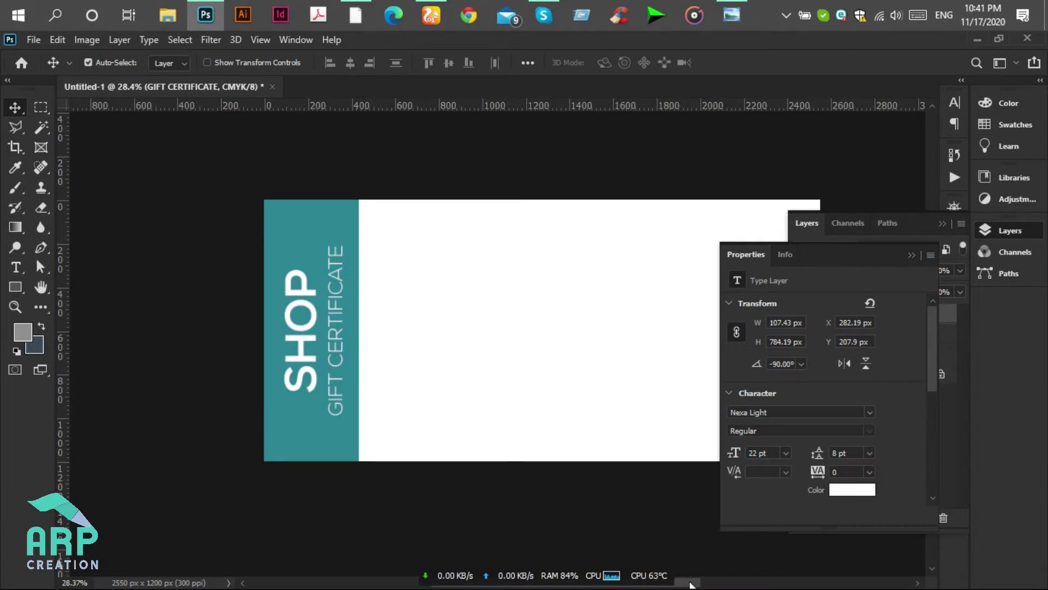
# - Draw a rectangle about 2036 x 1145 px inside the white area beside the teal band and remove its fill
pyautogui.hscroll(4, 707, 583)
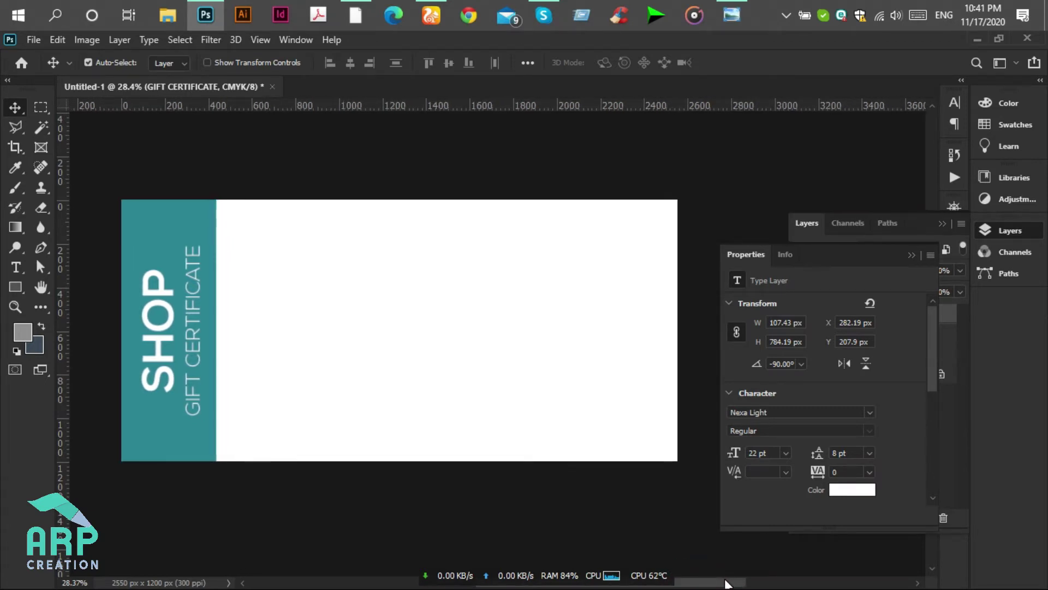
pyautogui.click(16, 294)
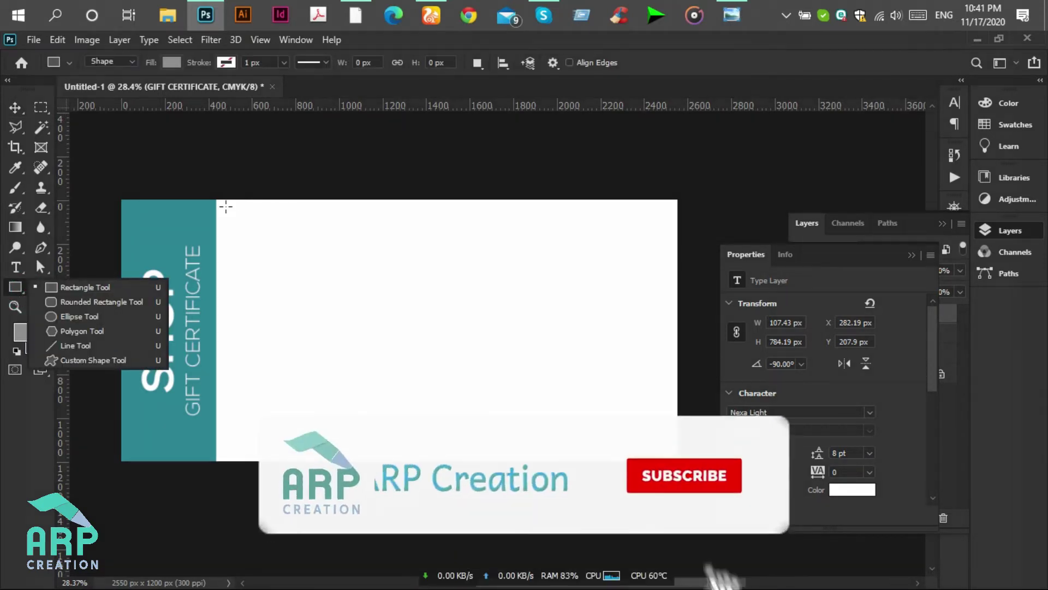
pyautogui.moveTo(225, 206); pyautogui.dragTo(668, 454)
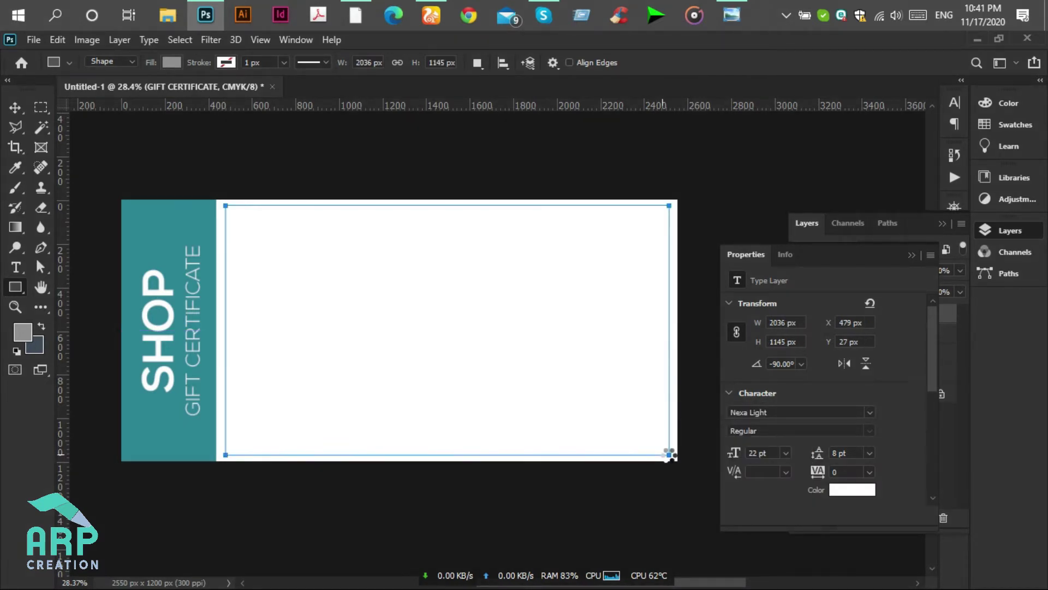
pyautogui.click(171, 62)
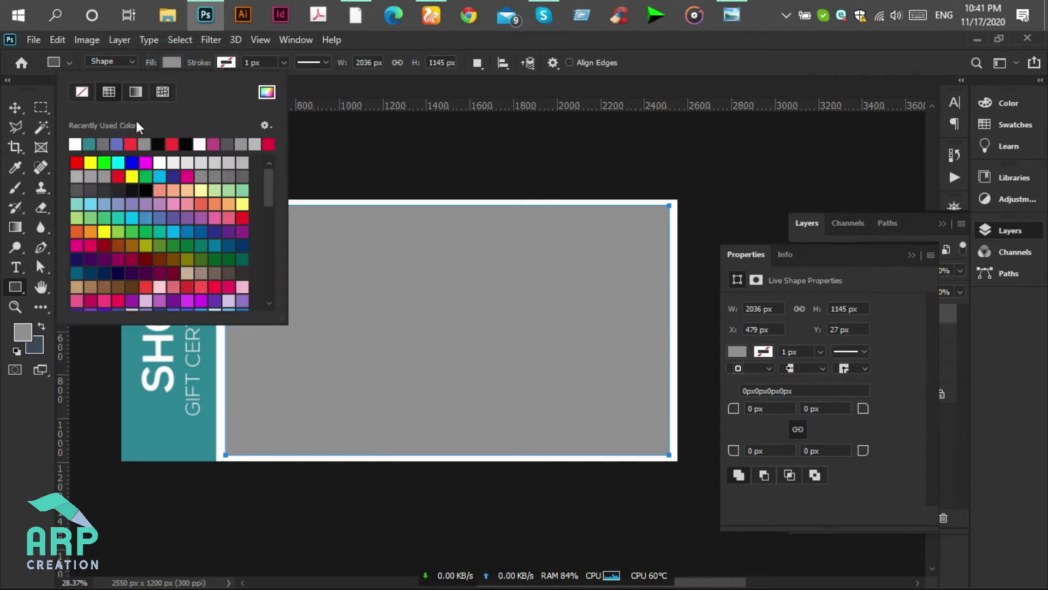
pyautogui.click(82, 94)
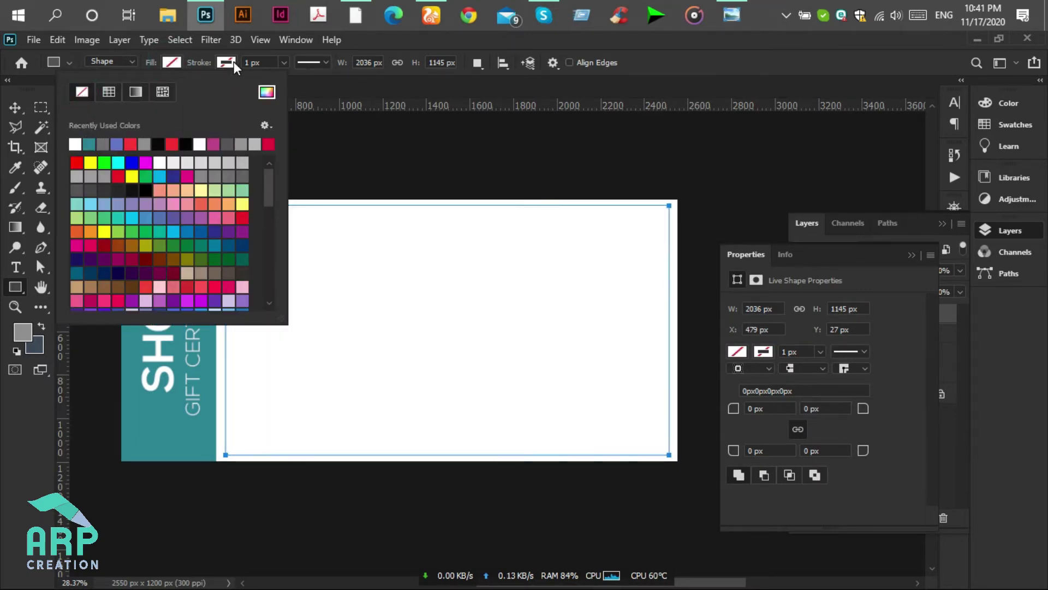
# - Set the rectangle's stroke color to the teal sampled from the side band (#2c8496)
pyautogui.click(227, 63)
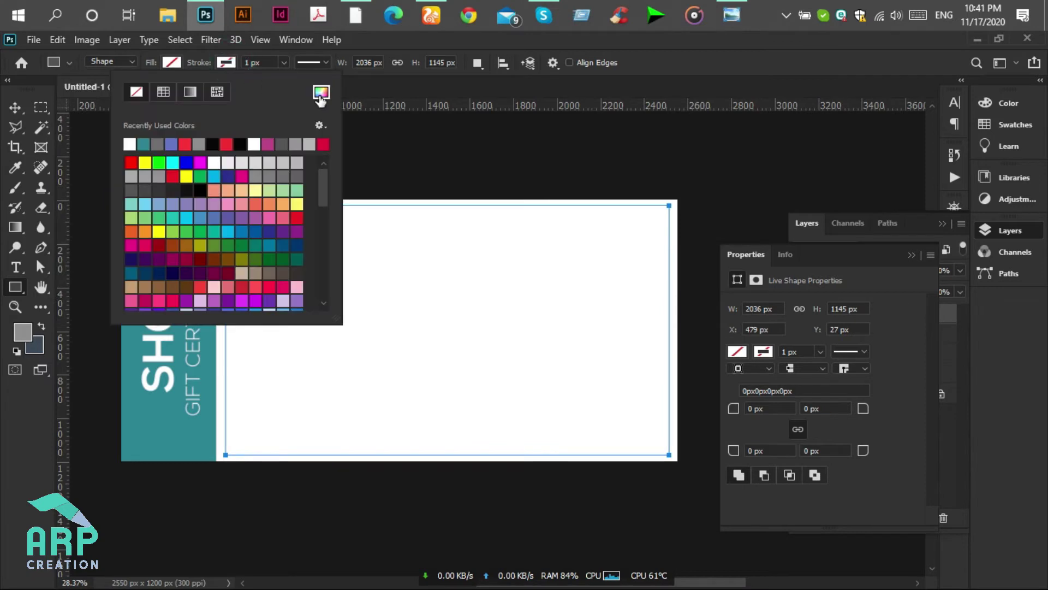
pyautogui.click(320, 93)
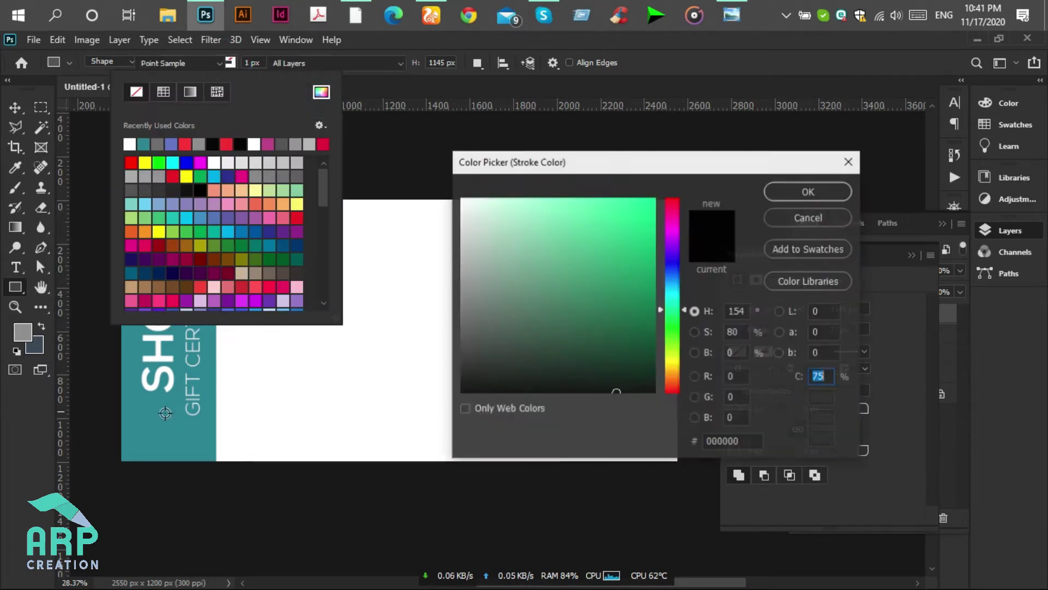
pyautogui.click(166, 413)
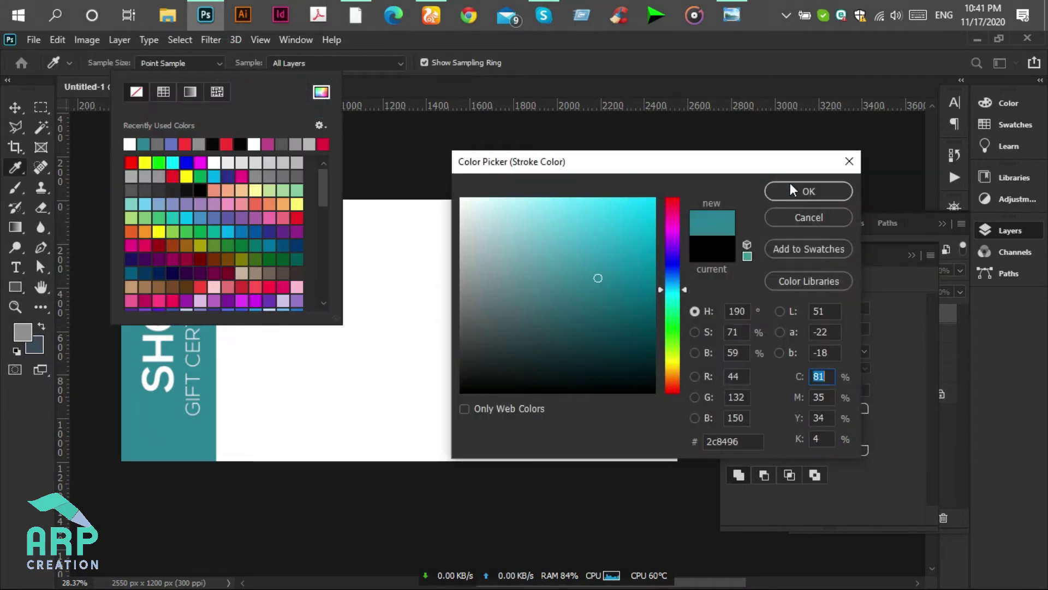
pyautogui.click(796, 198)
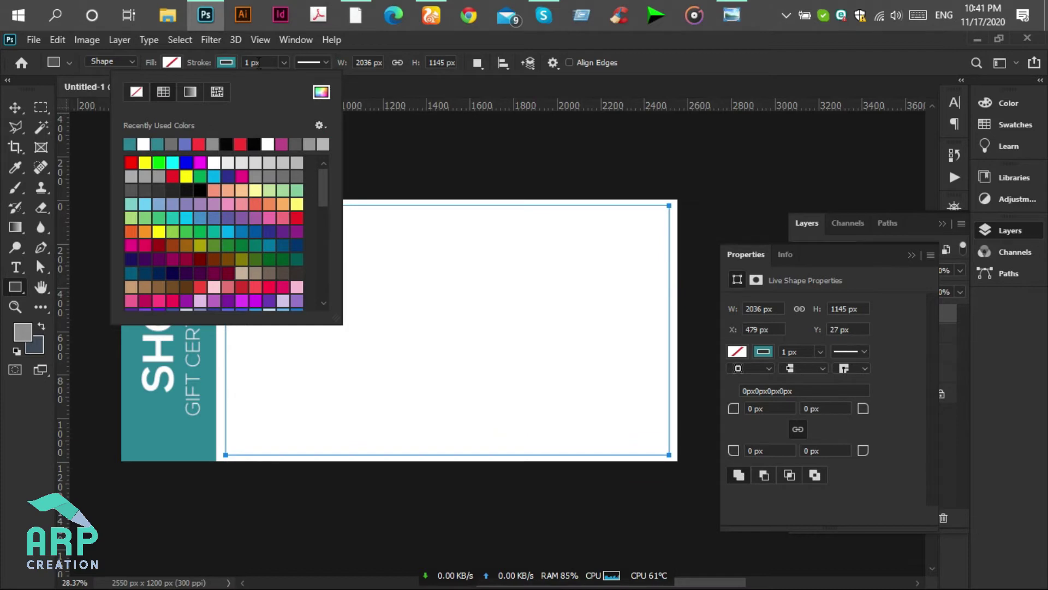
# - Set the stroke width of the rectangular frame to 4 px
pyautogui.click(250, 63)
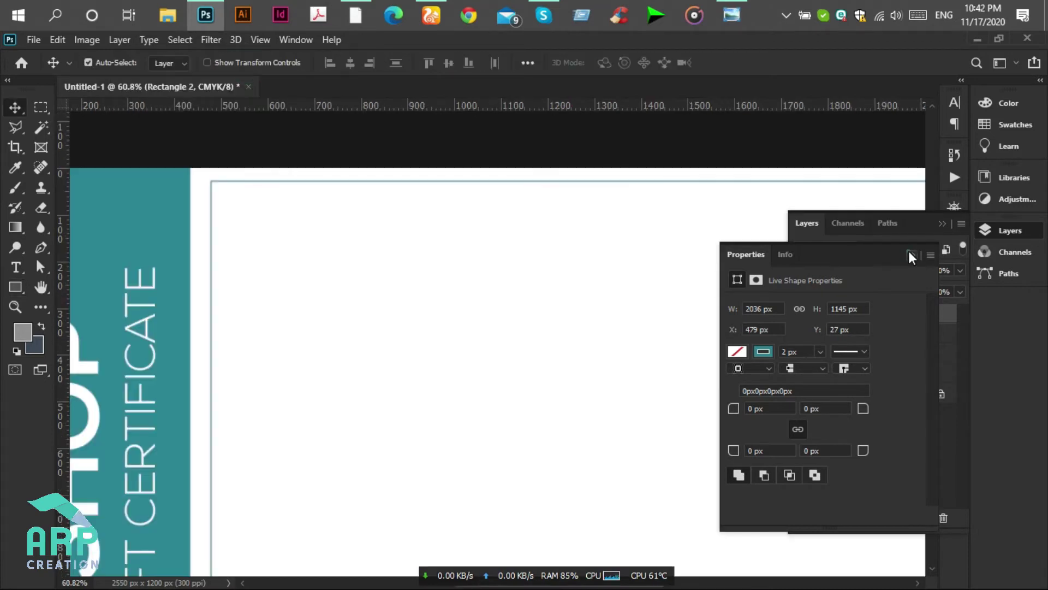
pyautogui.click(911, 256)
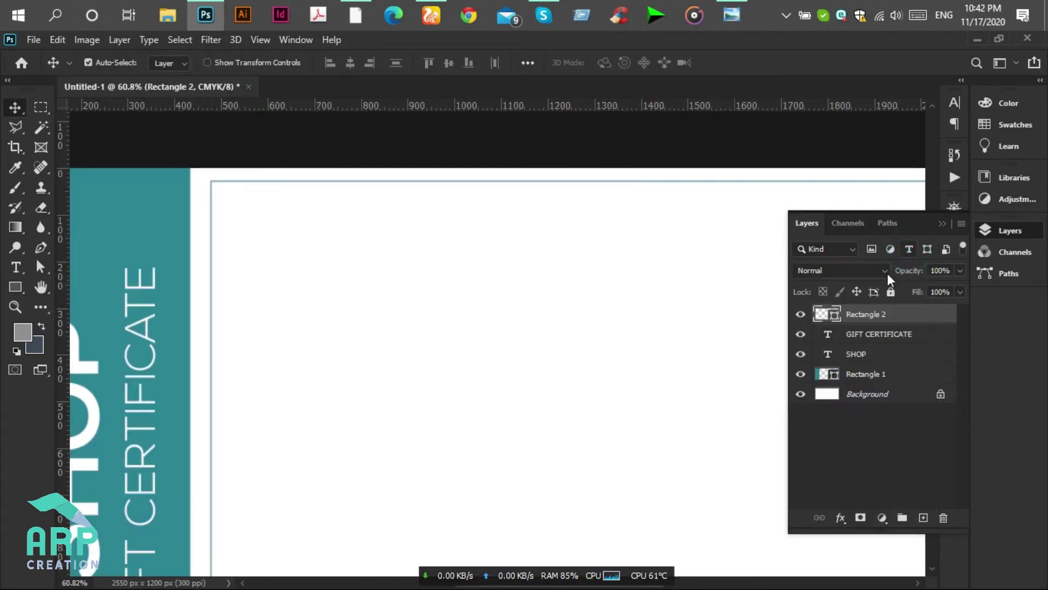
pyautogui.click(16, 287)
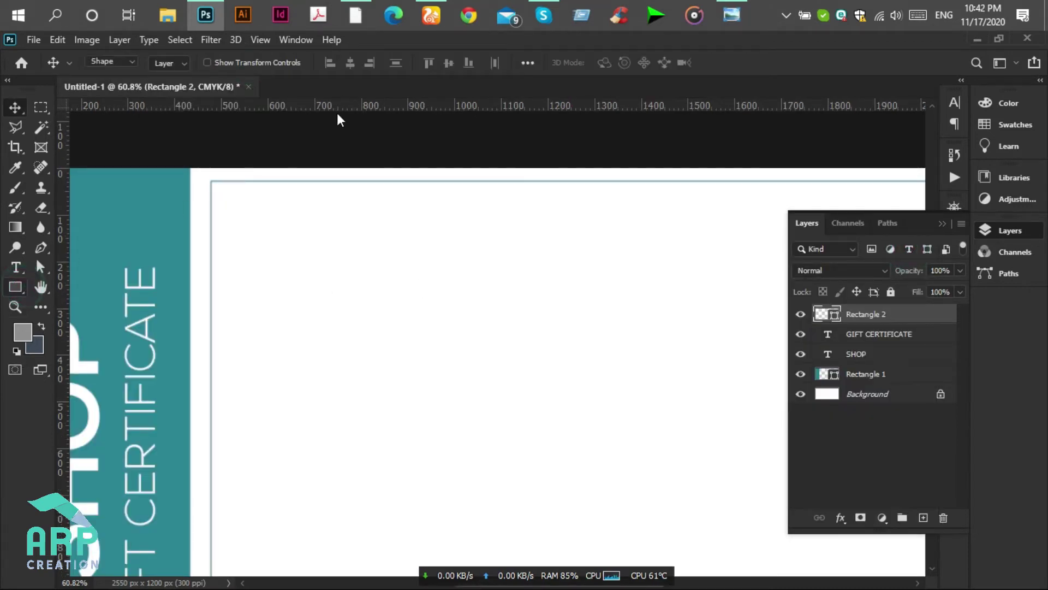
pyautogui.click(253, 63)
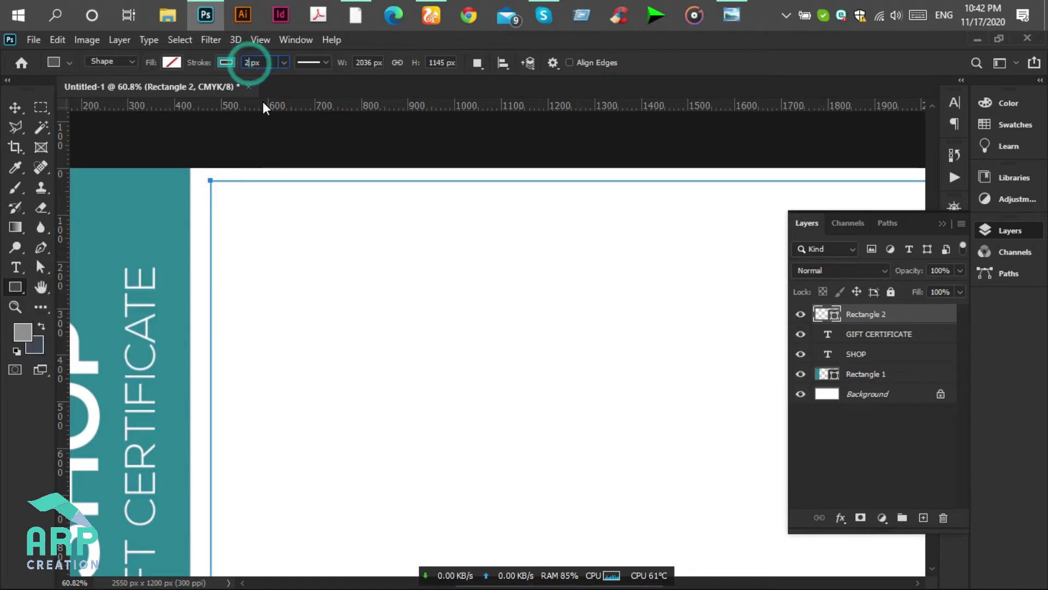
pyautogui.write('4')
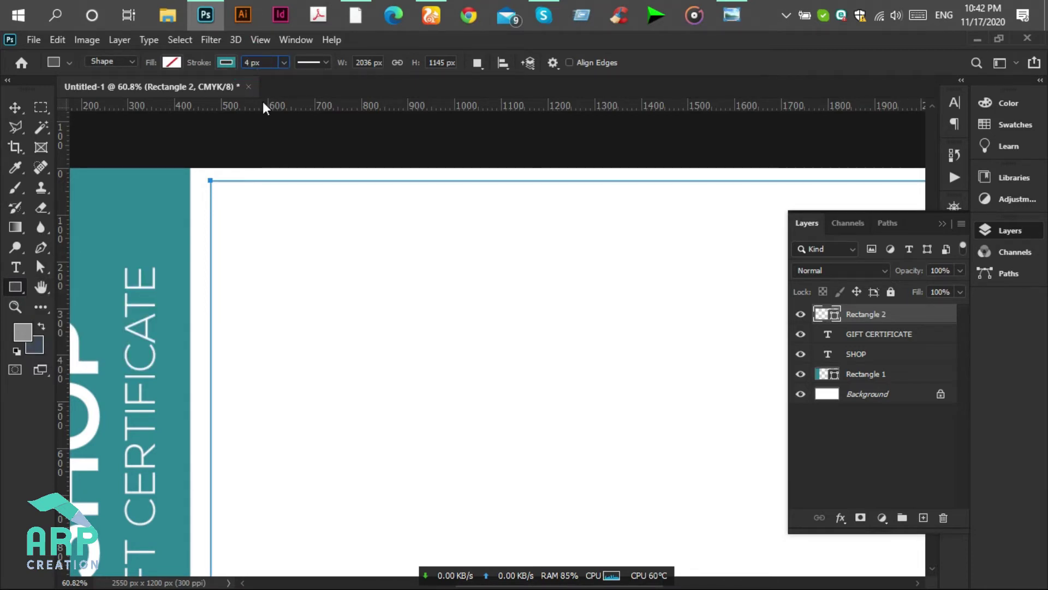
pyautogui.click(15, 107)
pyautogui.scroll(-5, 276, 274)
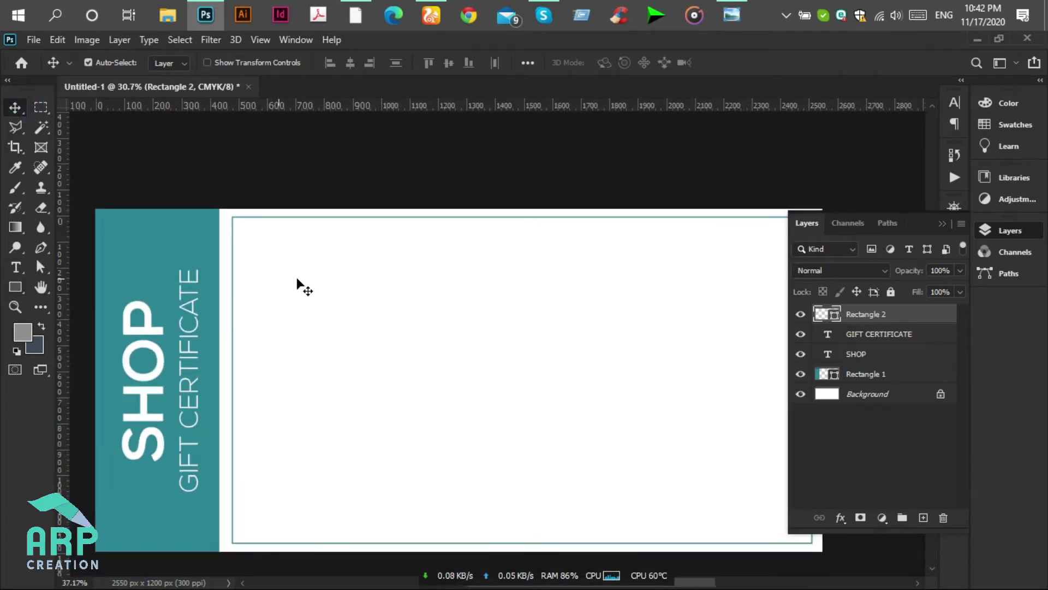
# - Check the reference certificate image, and place Drop Your Logo.png from the Desktop into the certificate document
pyautogui.click(731, 15)
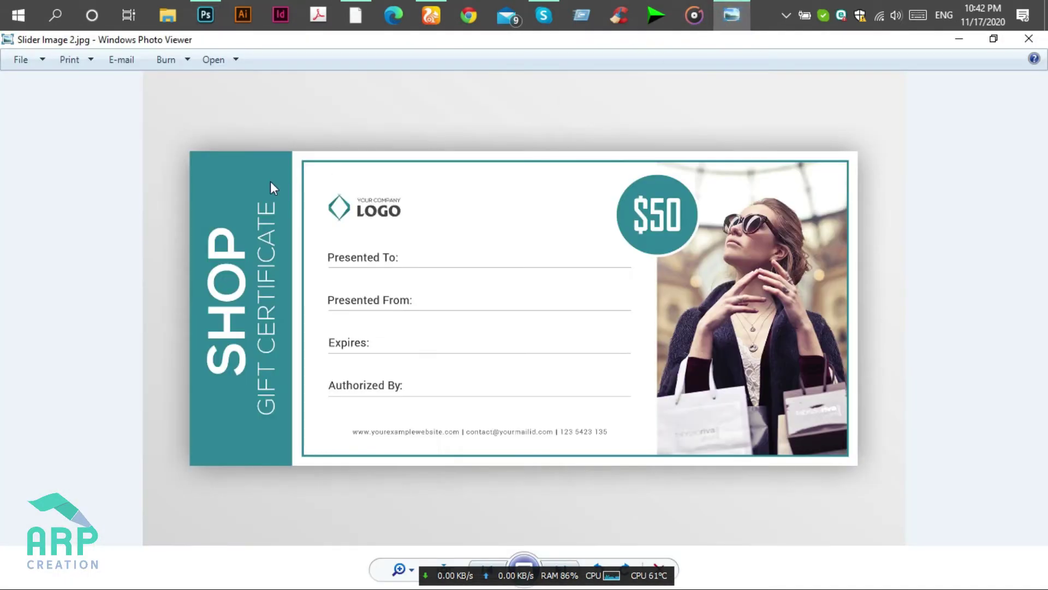
pyautogui.click(958, 39)
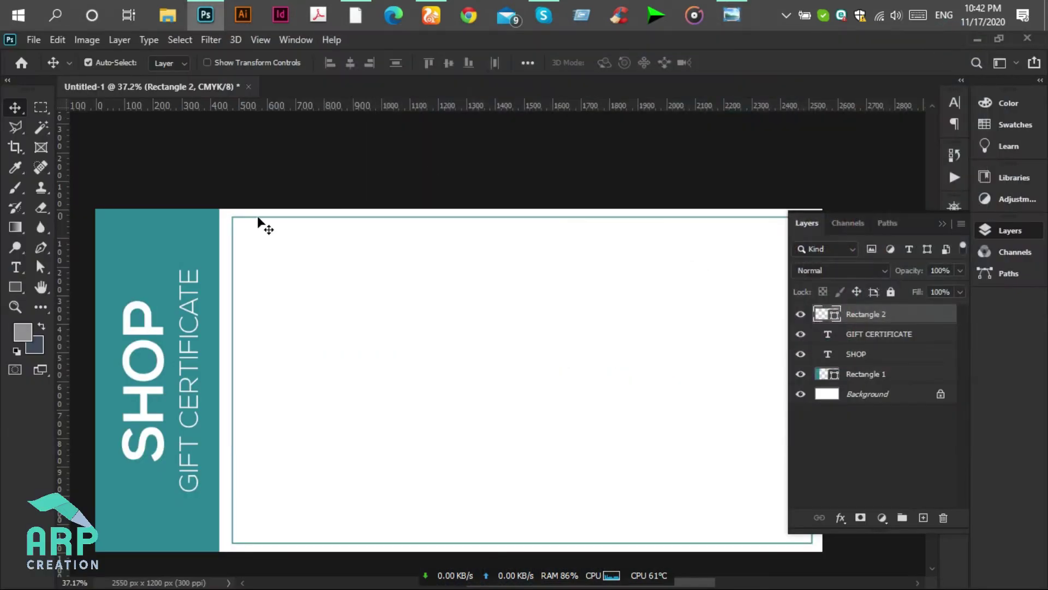
pyautogui.click(168, 15)
pyautogui.click(269, 218)
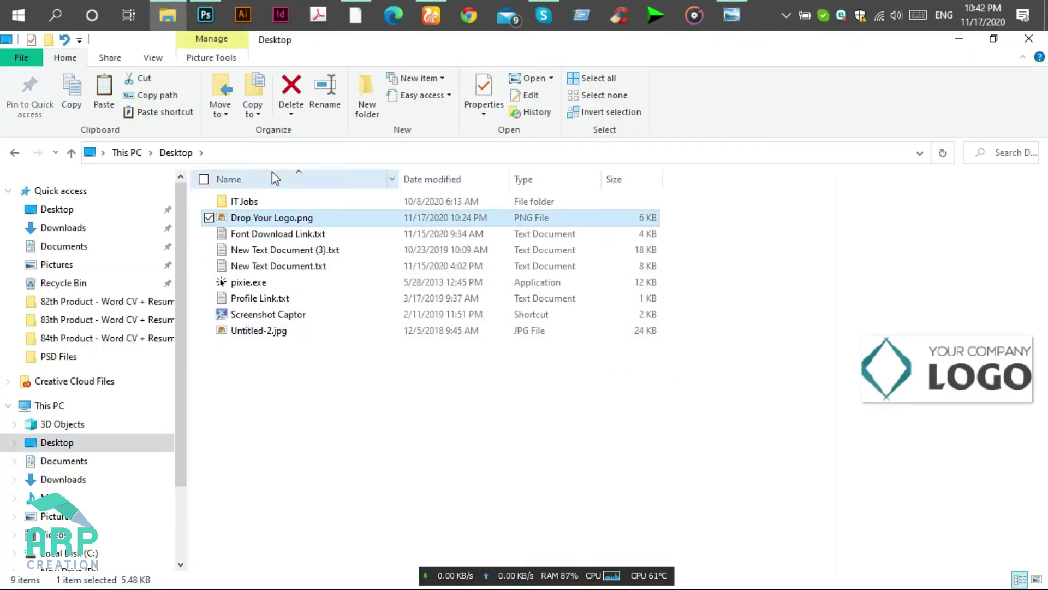
pyautogui.moveTo(254, 218); pyautogui.dragTo(236, 85)
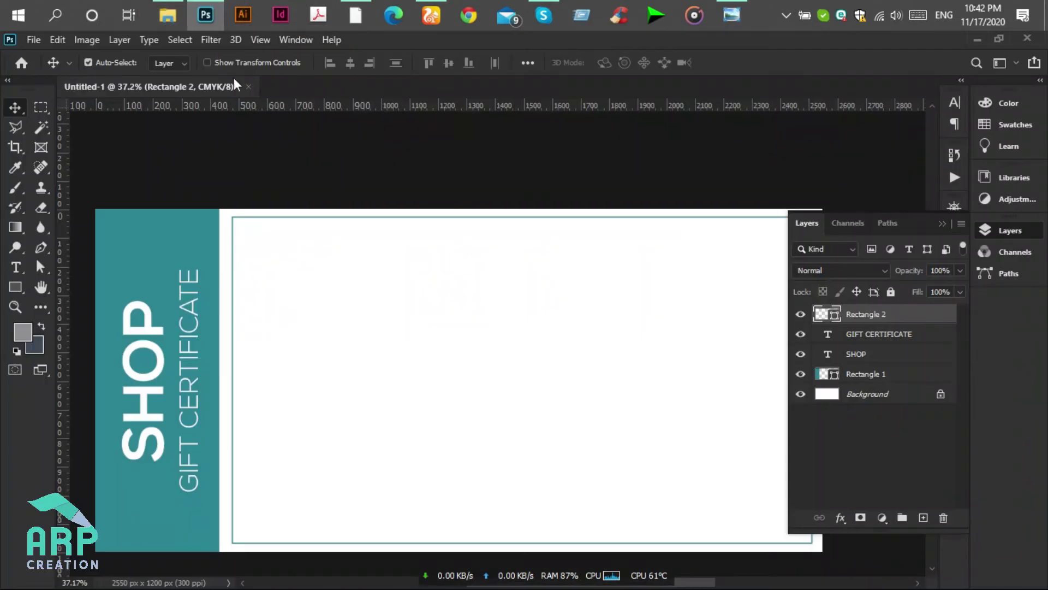
# - Following the reference, scale the logo to about 22% and position it in the frame's upper-left corner at about X 735, Y 186 px
pyautogui.moveTo(269, 280); pyautogui.dragTo(270, 281)
pyautogui.moveTo(290, 313); pyautogui.dragTo(284, 252)
pyautogui.click(741, 12)
pyautogui.click(741, 12)
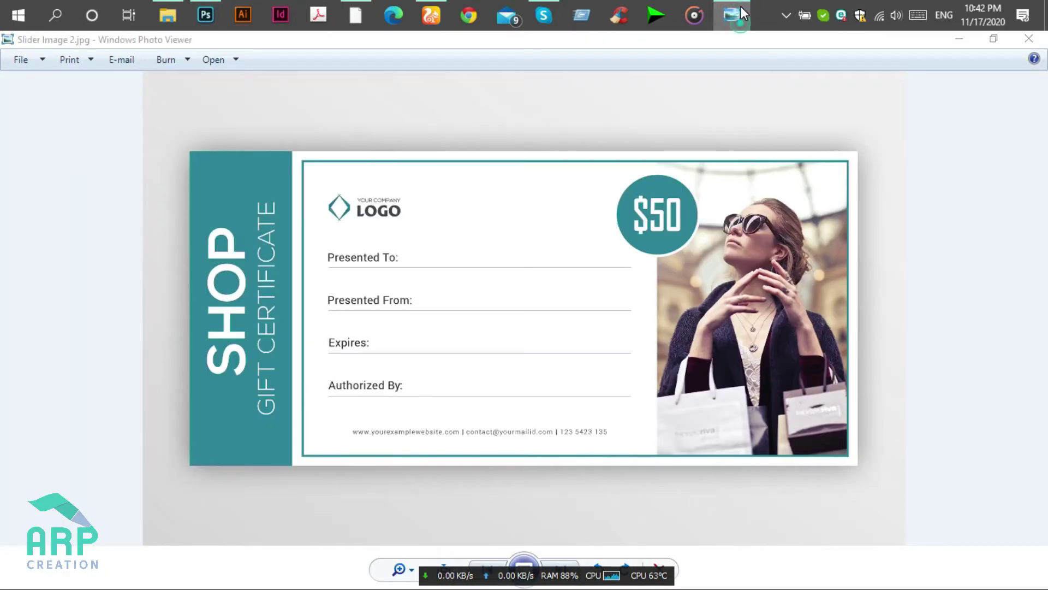
pyautogui.moveTo(280, 250); pyautogui.dragTo(293, 265)
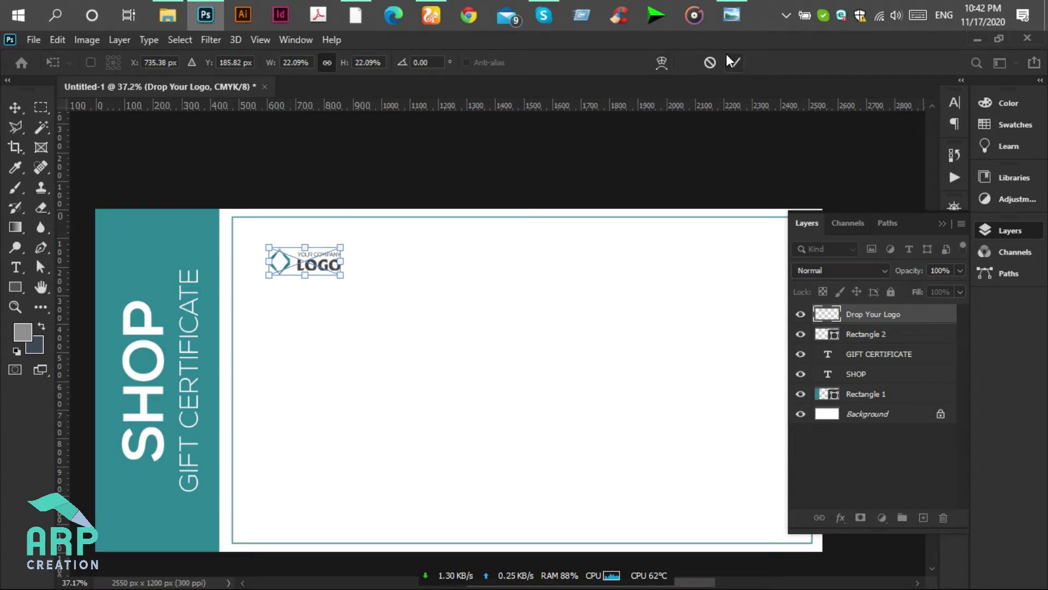
pyautogui.click(732, 61)
# - Start a new text line below the logo and consult the reference image for its wording
pyautogui.click(23, 265)
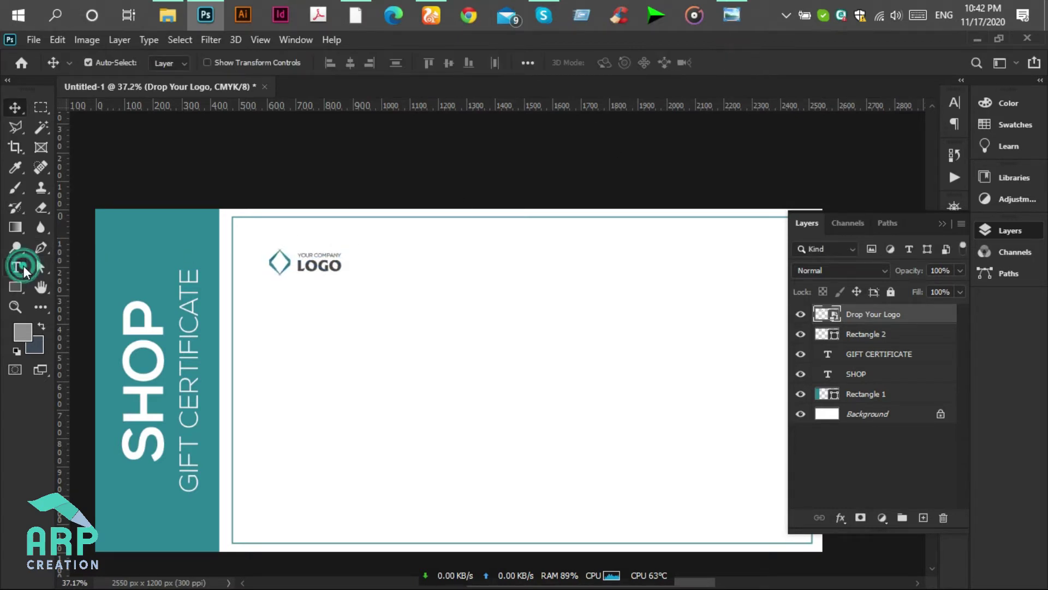
pyautogui.click(32, 267)
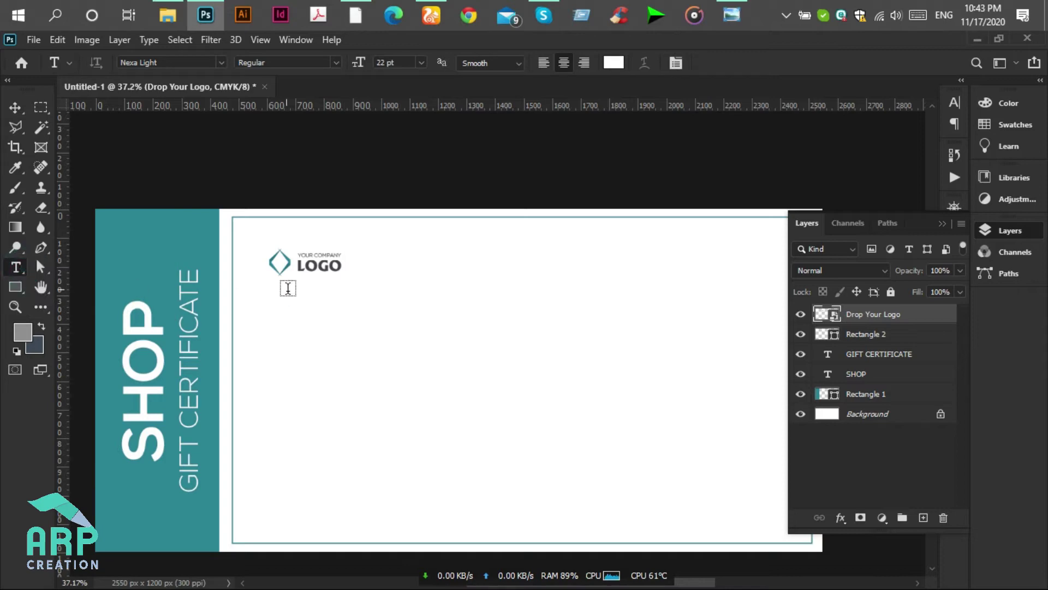
pyautogui.click(276, 296)
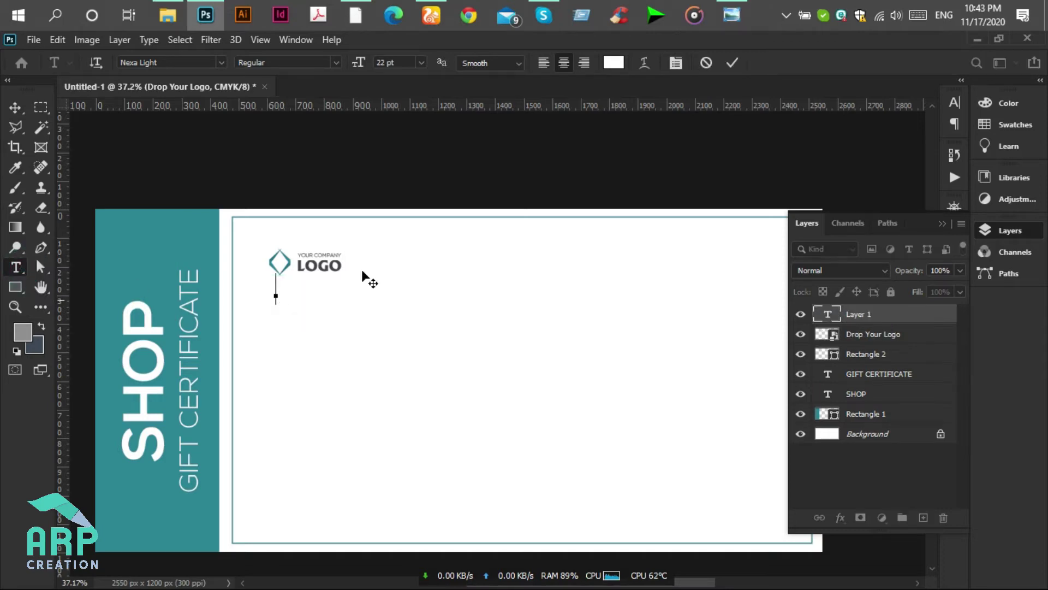
pyautogui.click(736, 10)
pyautogui.click(733, 15)
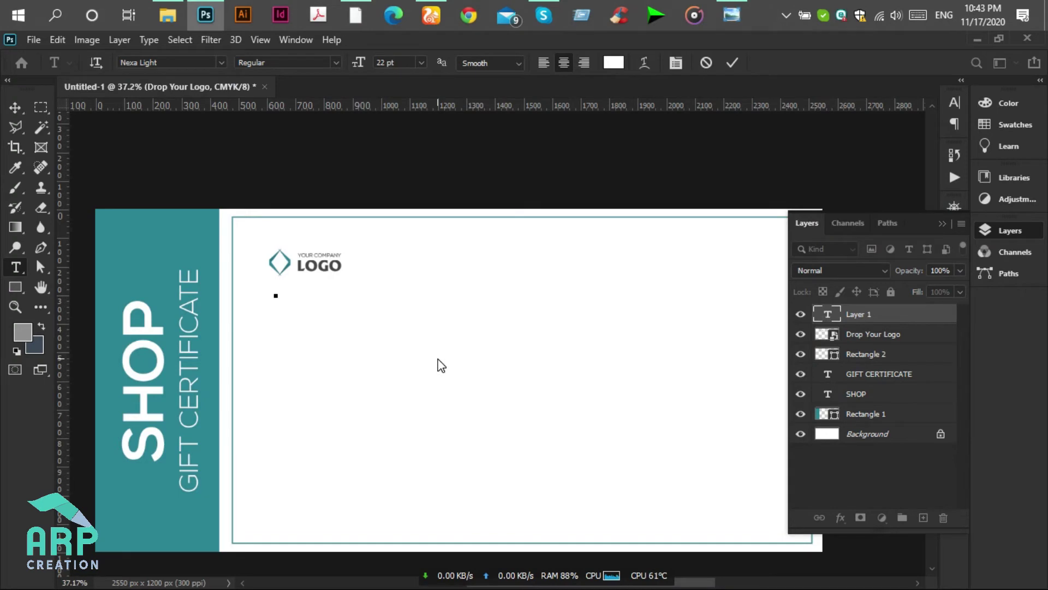
# - Enter the placeholder letters "PP" and color them dark gray #454445, sampled from the logo lettering
pyautogui.write('TO')
pyautogui.moveTo(299, 297); pyautogui.dragTo(244, 289)
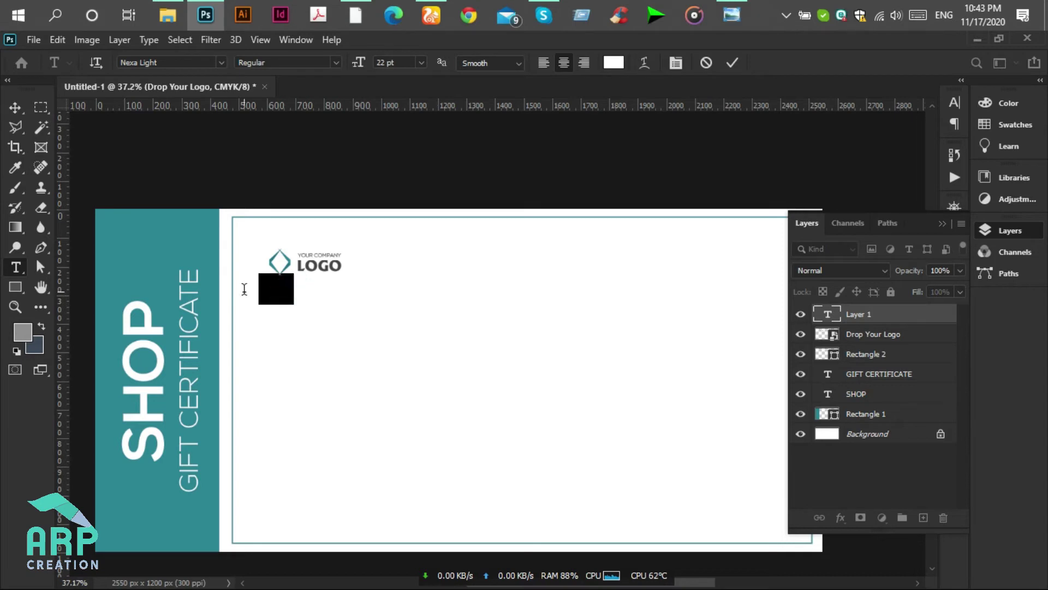
pyautogui.click(613, 62)
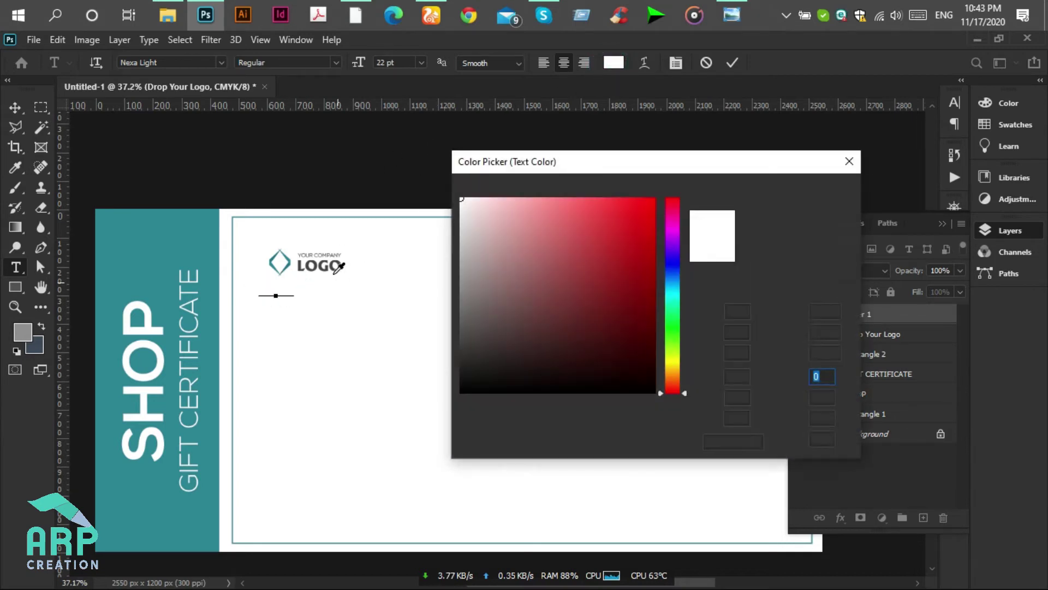
pyautogui.click(301, 269)
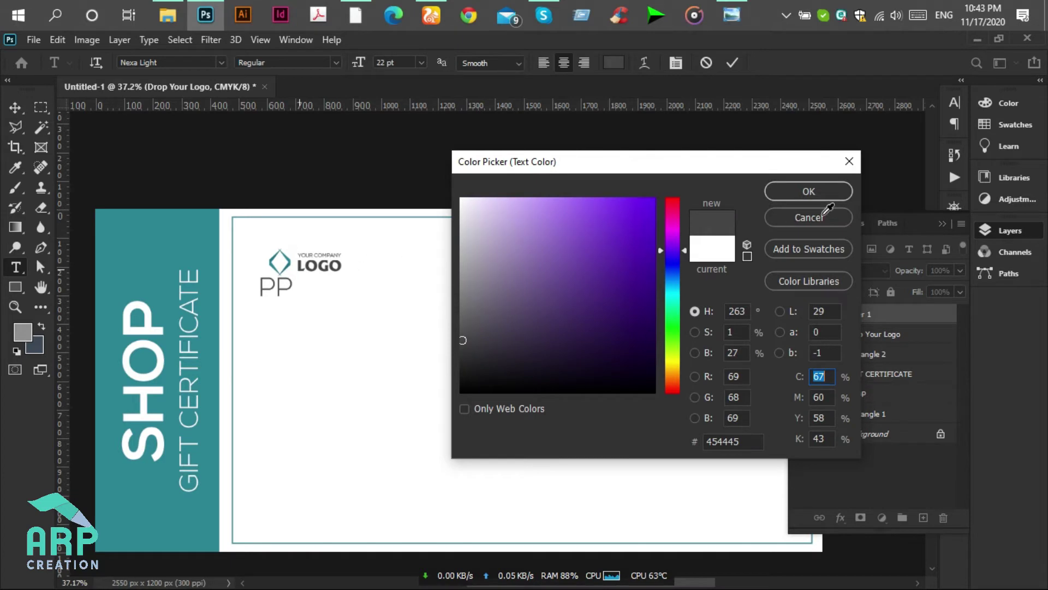
pyautogui.click(808, 193)
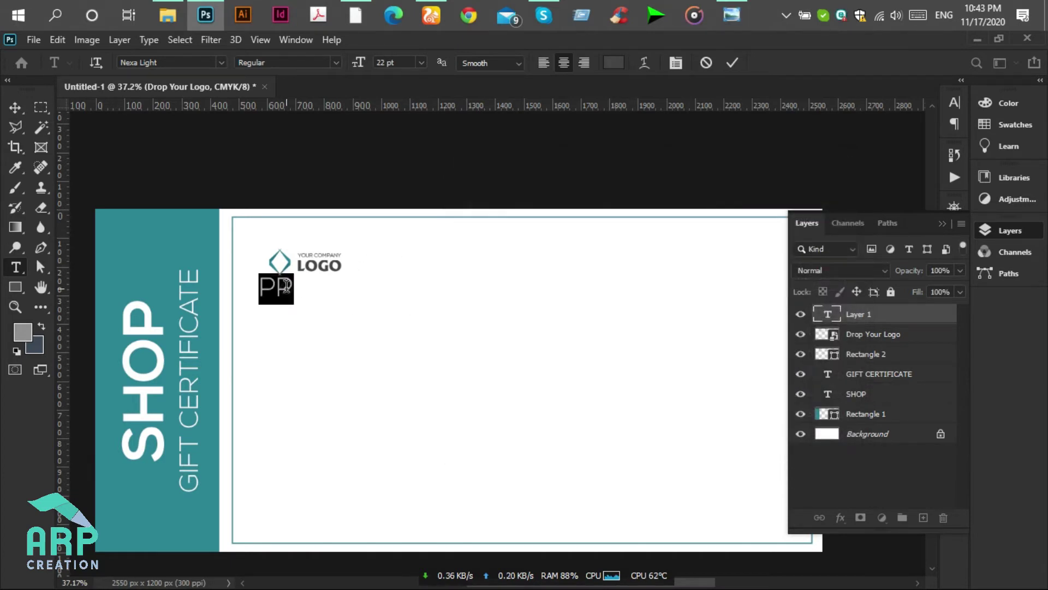
# - Change the placeholder letters to "Presented to:" and select the whole line
pyautogui.click(288, 287)
pyautogui.press('BackSpace')
pyautogui.write('r')
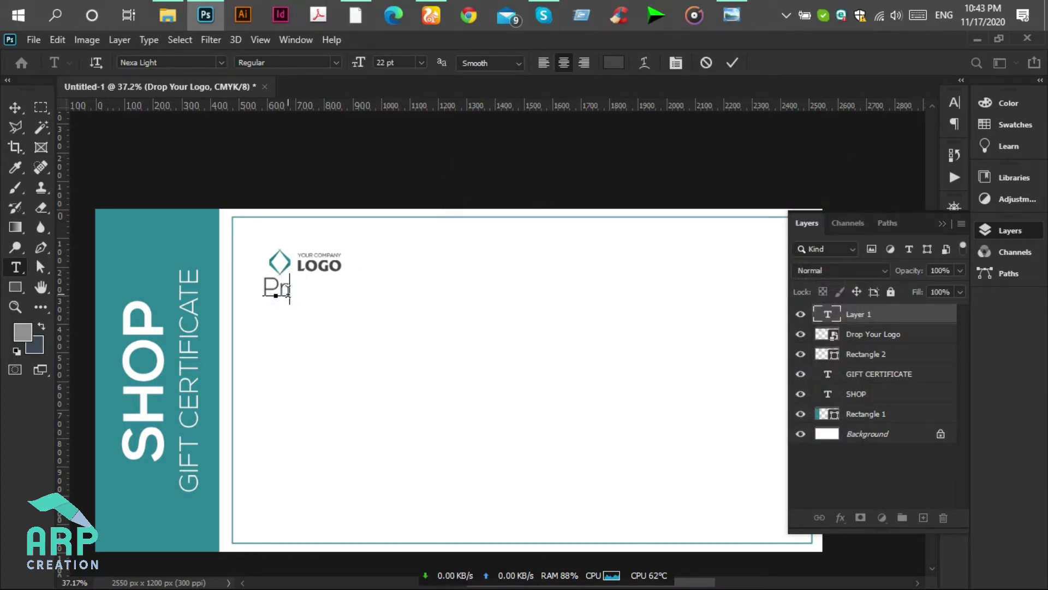
pyautogui.write('esene')
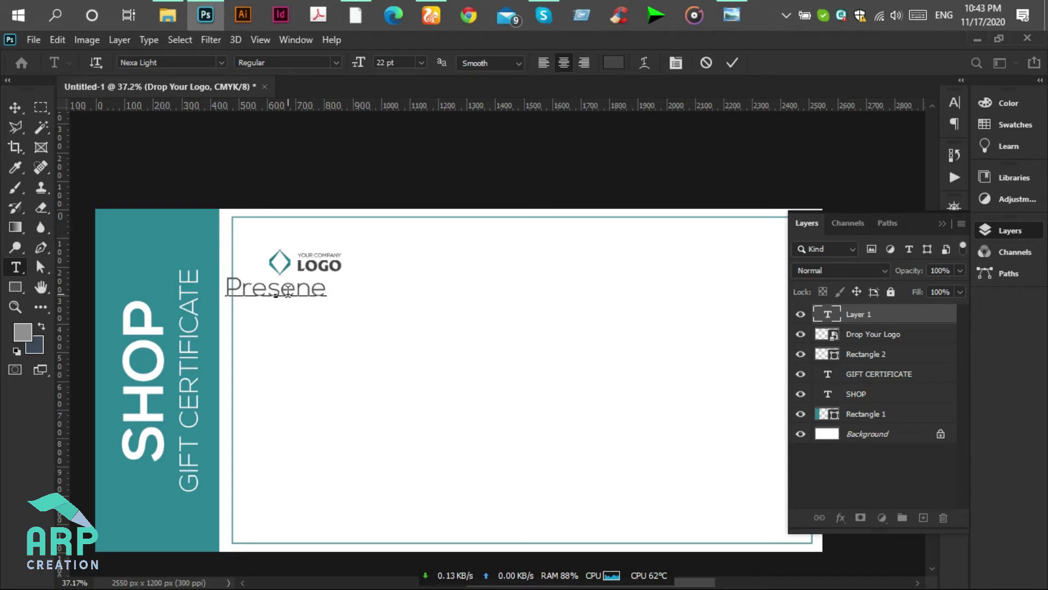
pyautogui.press('BackSpace')
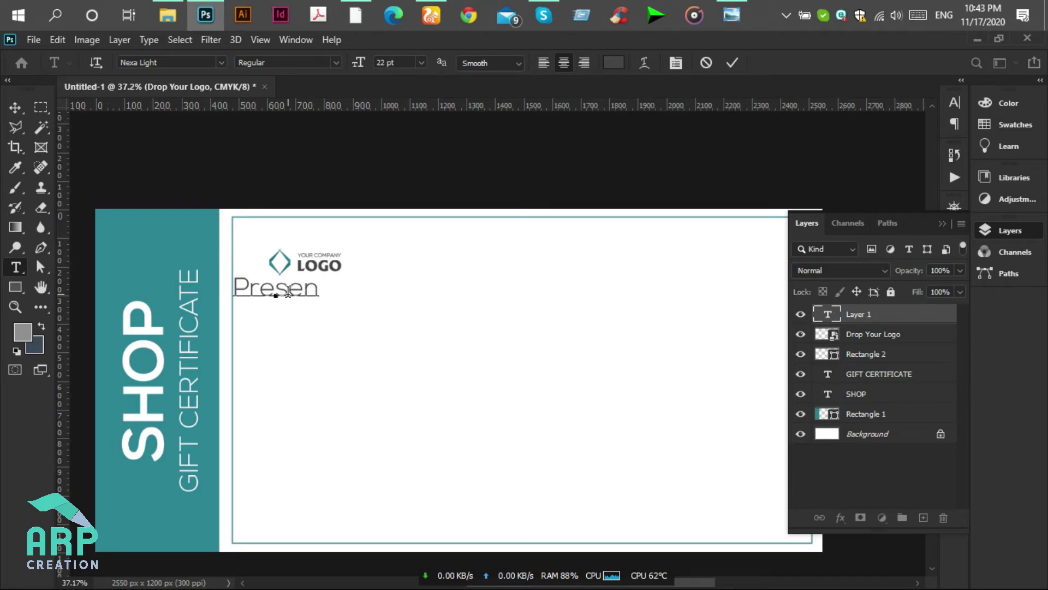
pyautogui.write('ted to')
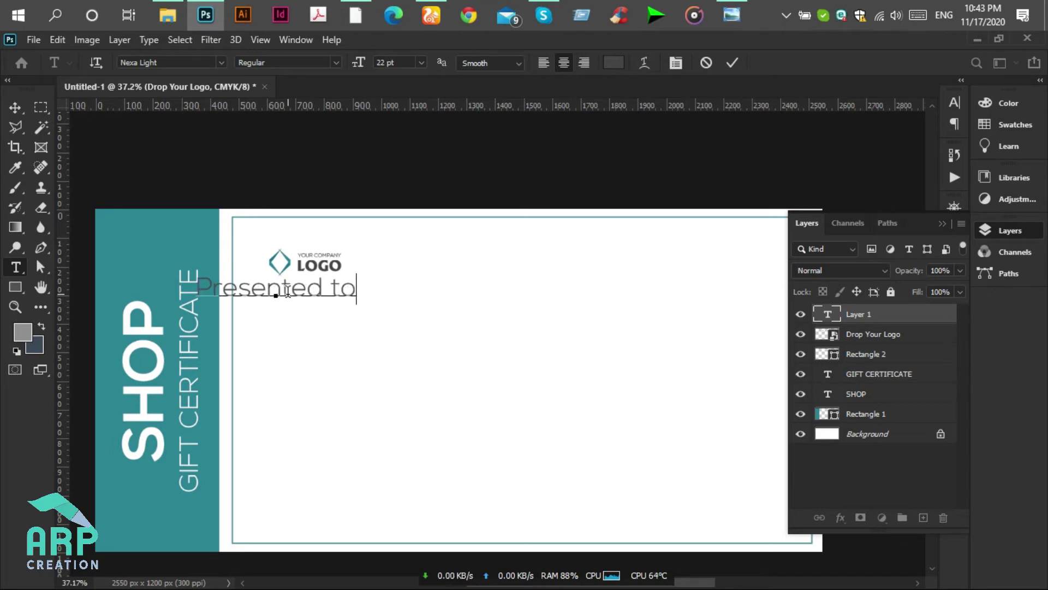
pyautogui.write(':')
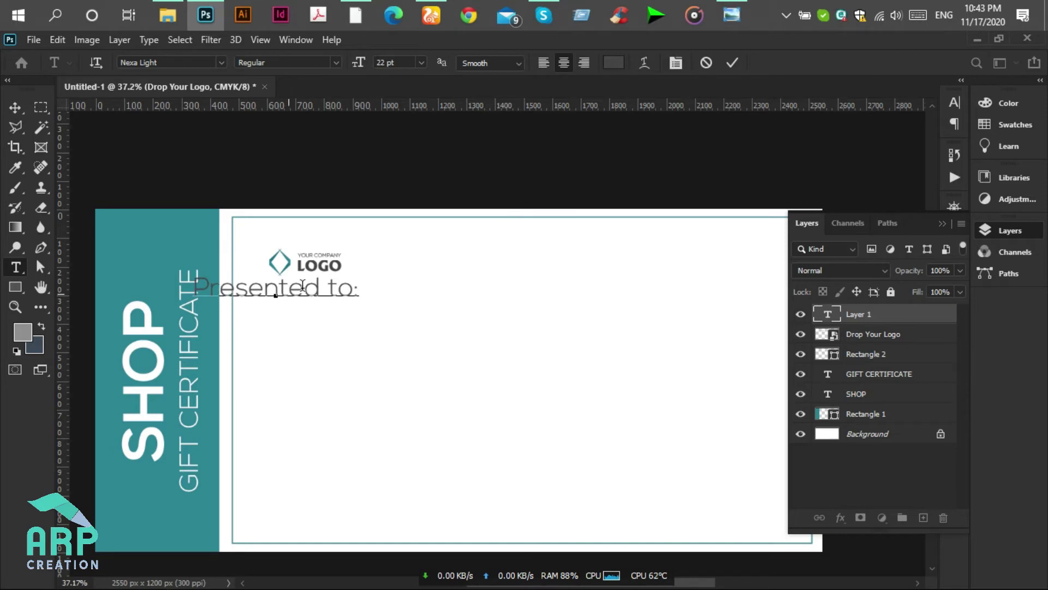
pyautogui.moveTo(360, 293); pyautogui.dragTo(209, 318)
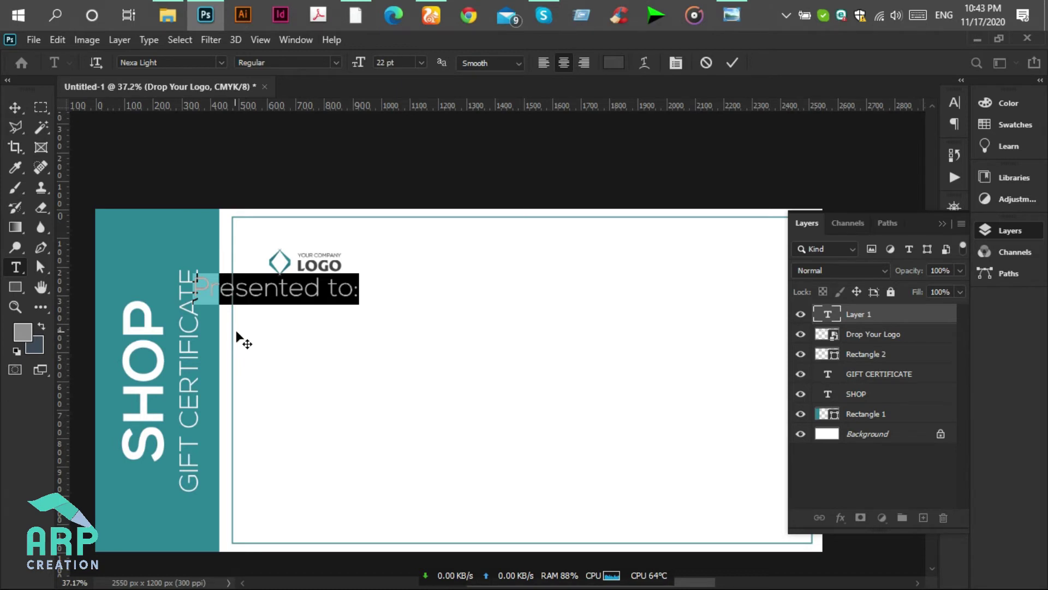
# - Set the selected "Presented to:" text to the Roboto font at 10 pt
pyautogui.click(221, 63)
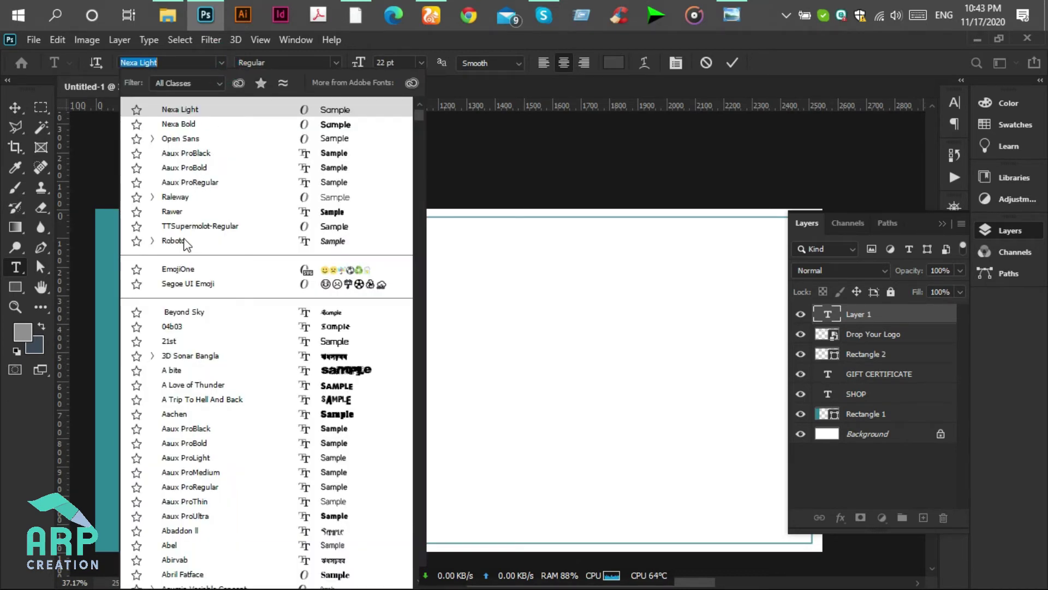
pyautogui.click(184, 241)
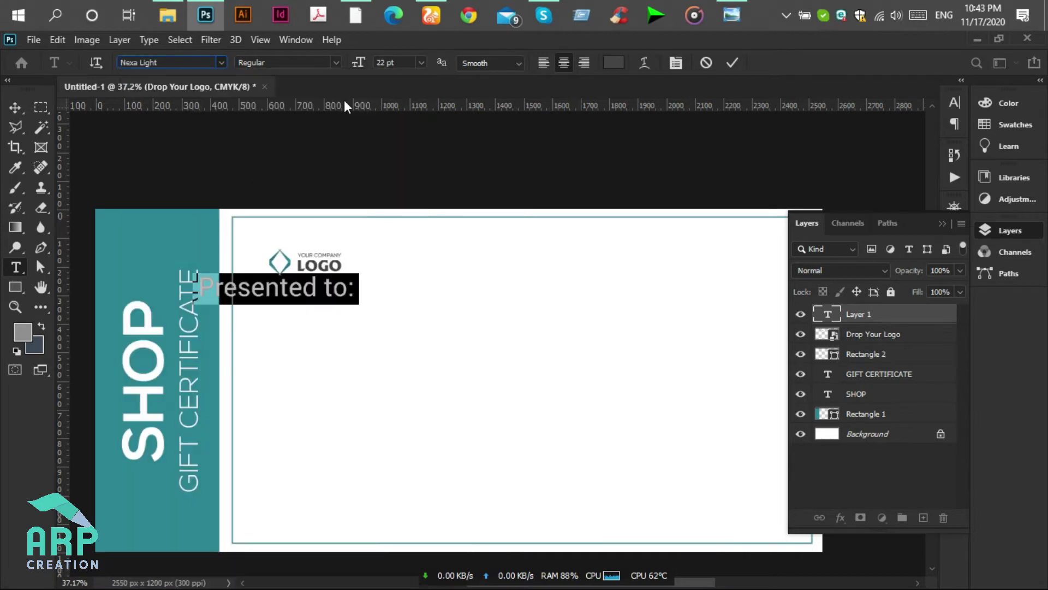
pyautogui.click(385, 60)
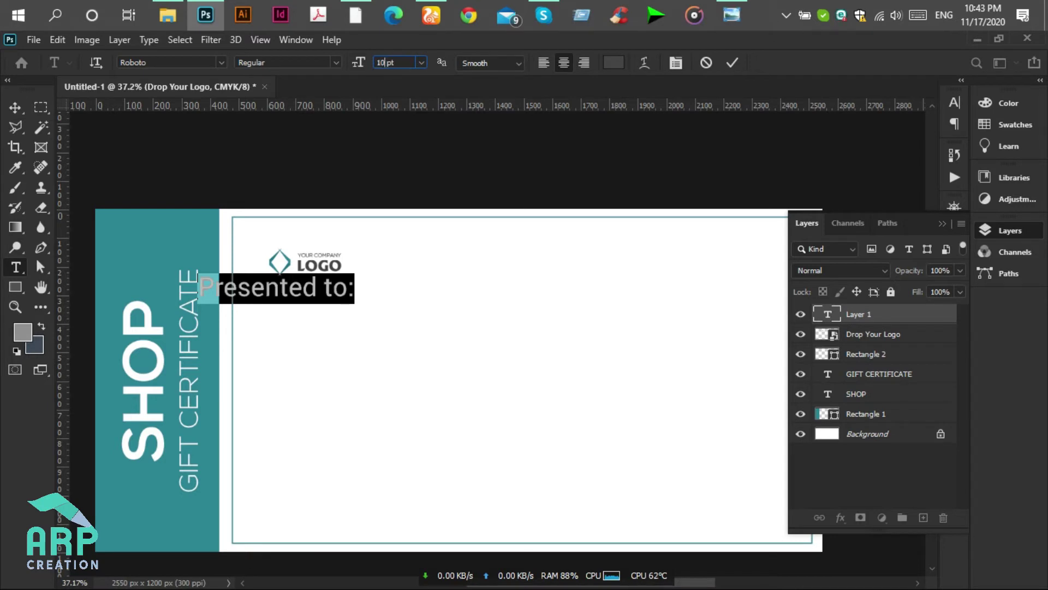
pyautogui.write('10')
pyautogui.press('Return')
pyautogui.click(289, 295)
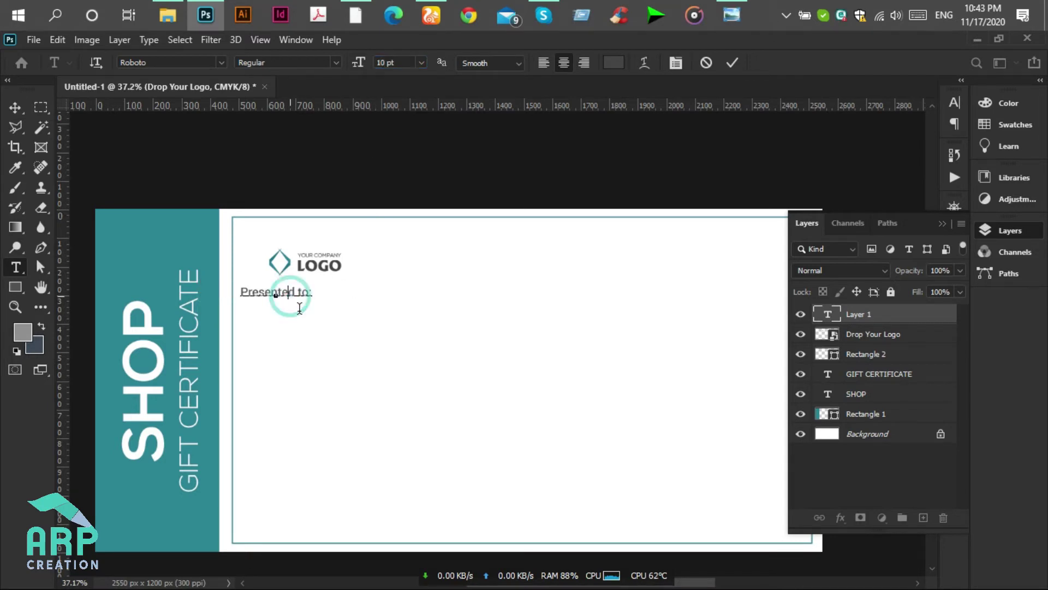
# - Move the "Presented to:" label a little below the logo as in the reference image, aligning its left edge with the logo's
pyautogui.moveTo(300, 313); pyautogui.dragTo(323, 329)
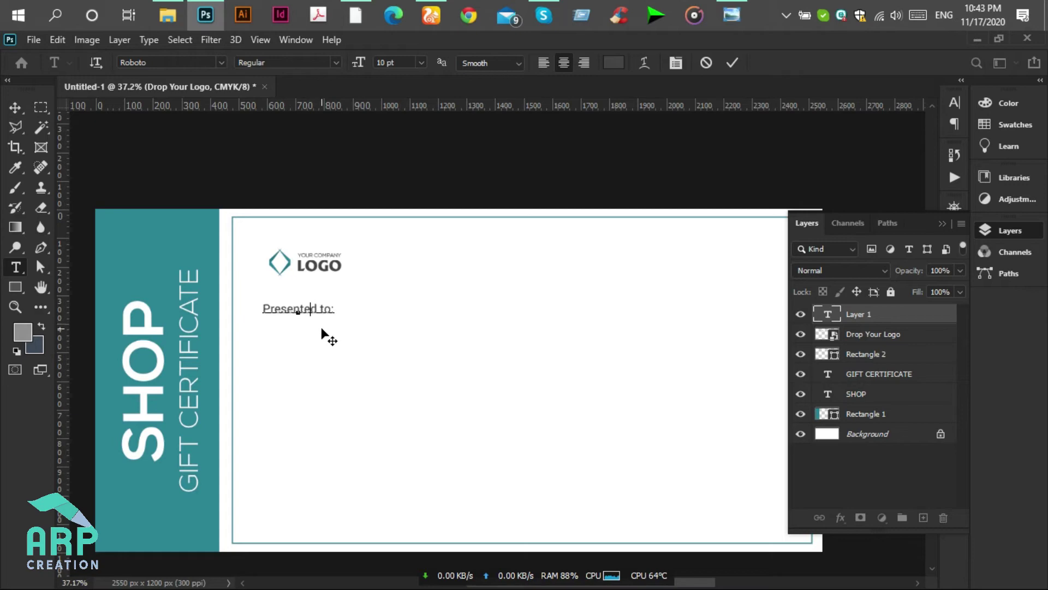
pyautogui.click(733, 15)
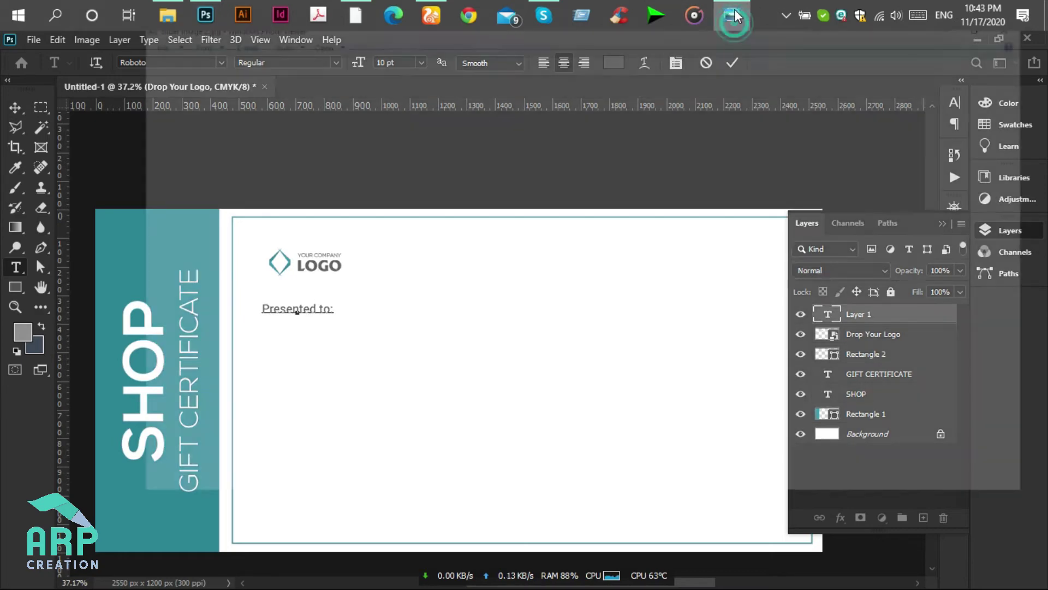
pyautogui.click(735, 16)
pyautogui.click(22, 104)
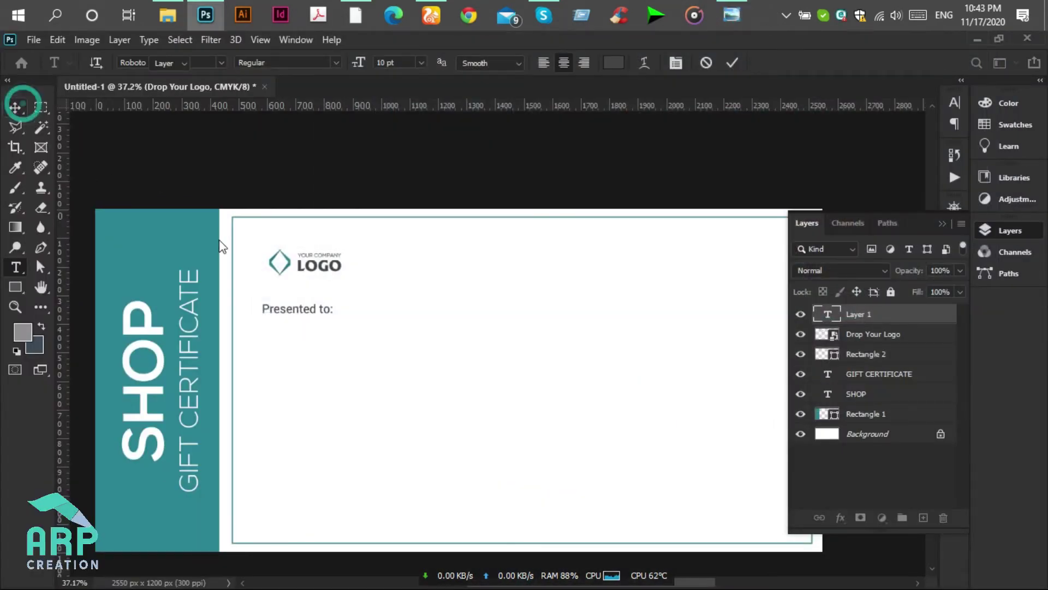
pyautogui.moveTo(312, 314); pyautogui.dragTo(318, 319)
# - With the Line tool at 1 px weight, draw a horizontal line about 1722 px long just under the "Presented to:" label
pyautogui.rightClick(15, 287)
pyautogui.click(81, 354)
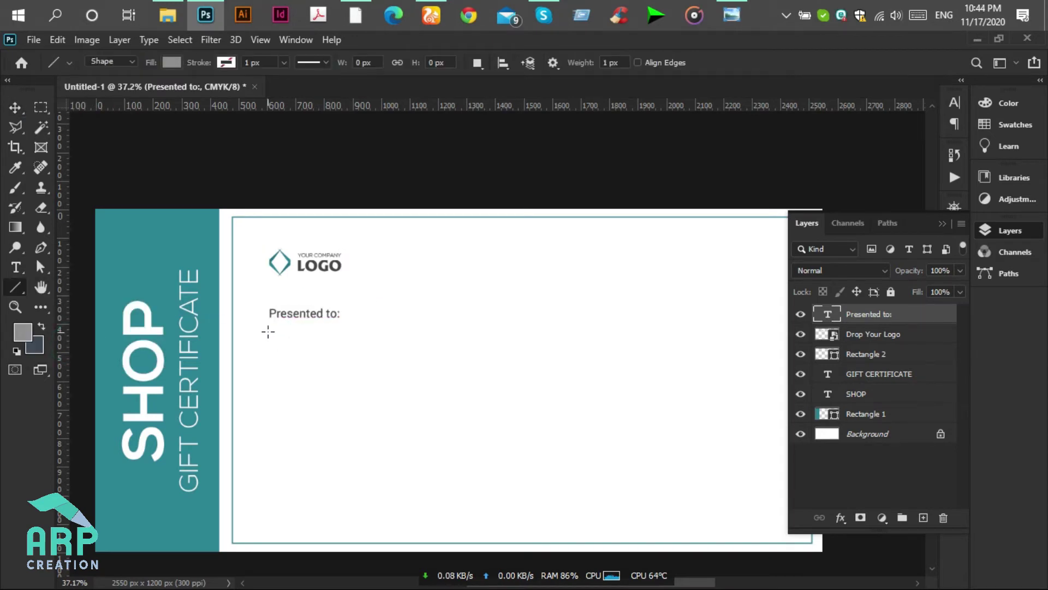
pyautogui.rightClick(19, 292)
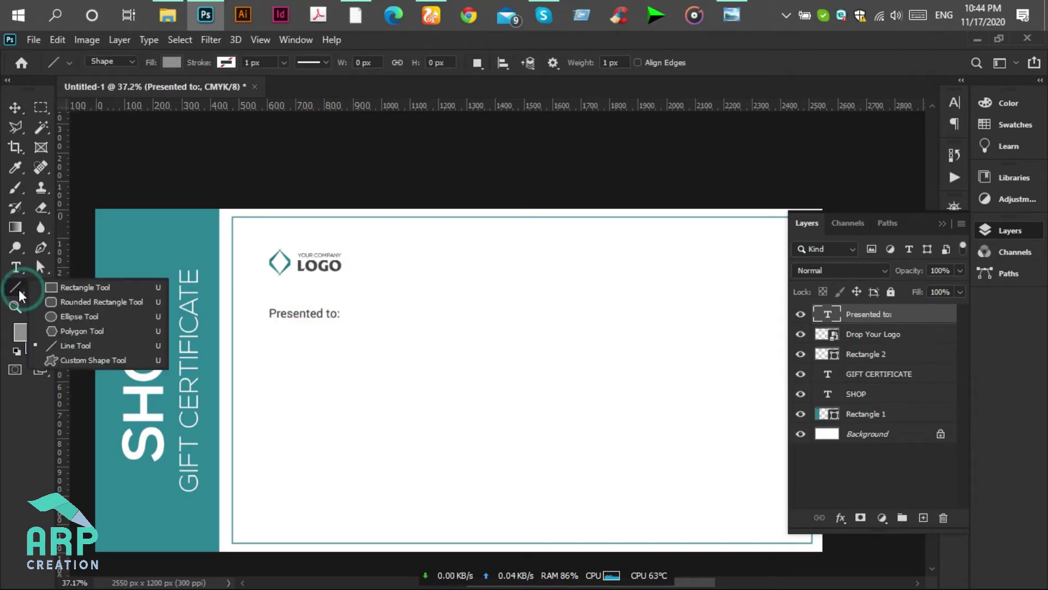
pyautogui.click(67, 345)
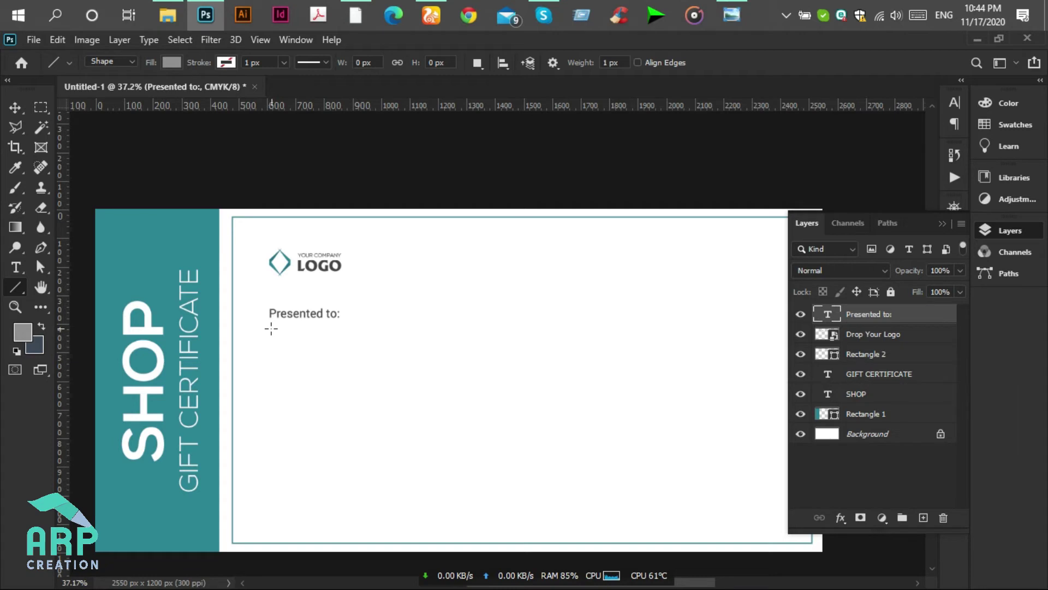
pyautogui.moveTo(268, 328); pyautogui.dragTo(760, 333)
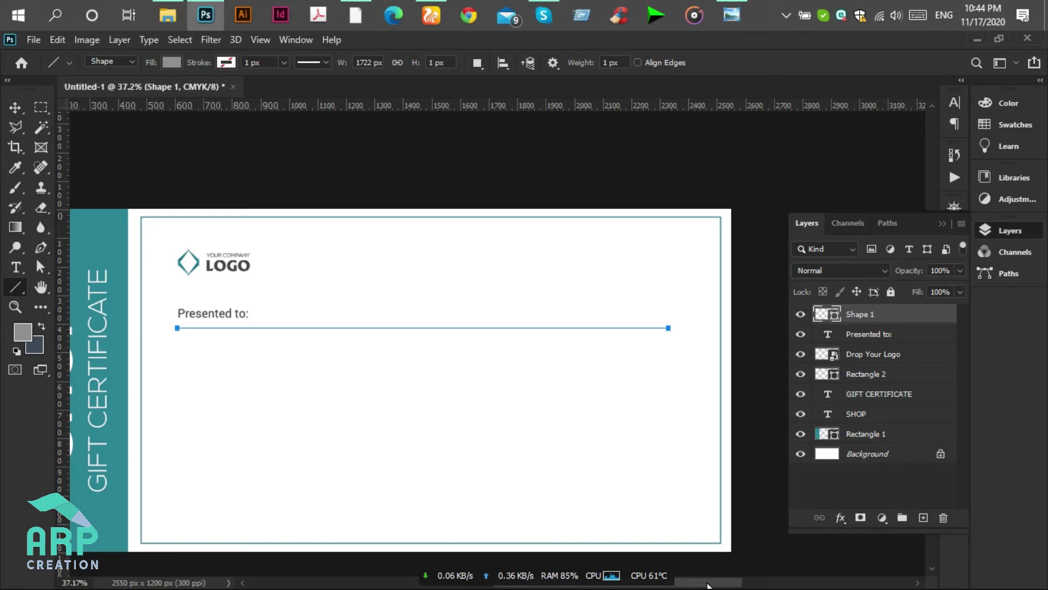
# - Start a free transform on the line under the label and shorten it from its right end to about 81%
pyautogui.hotkey('ctrl', 't')
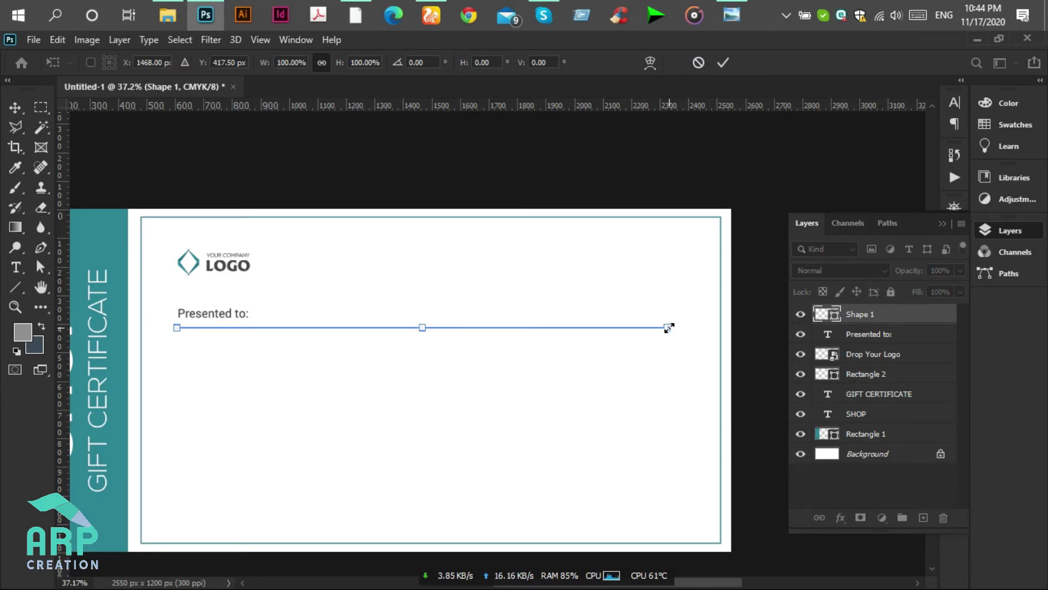
pyautogui.scroll(5, 668, 327)
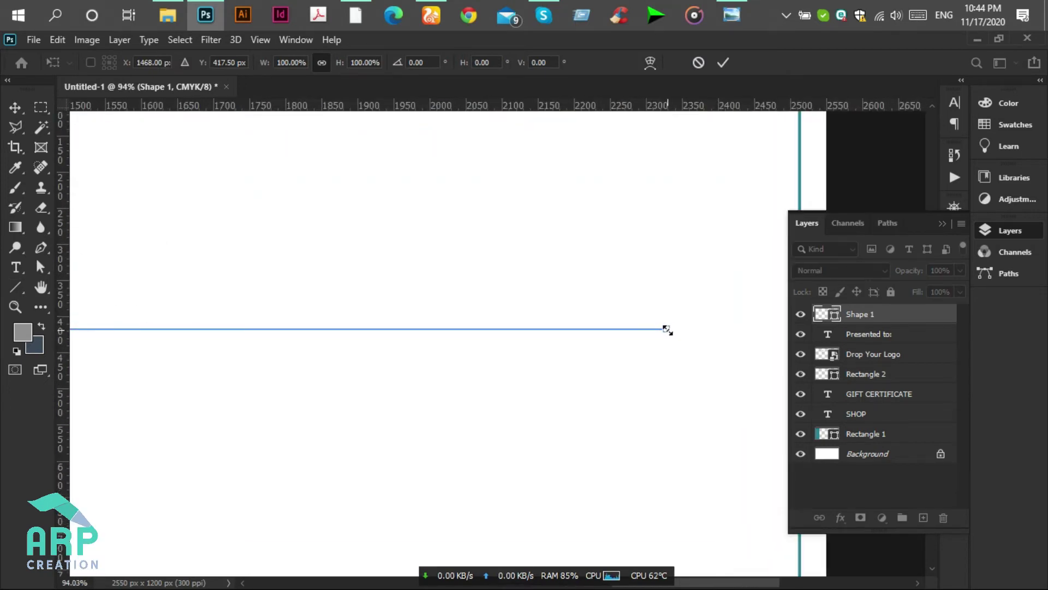
pyautogui.scroll(3, 668, 328)
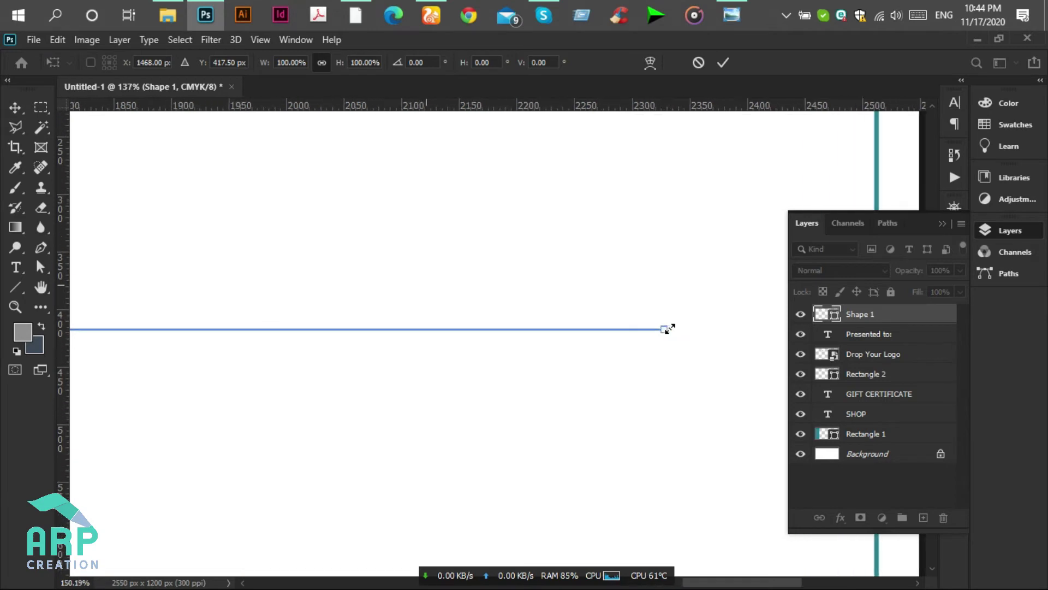
pyautogui.moveTo(667, 329); pyautogui.dragTo(205, 329)
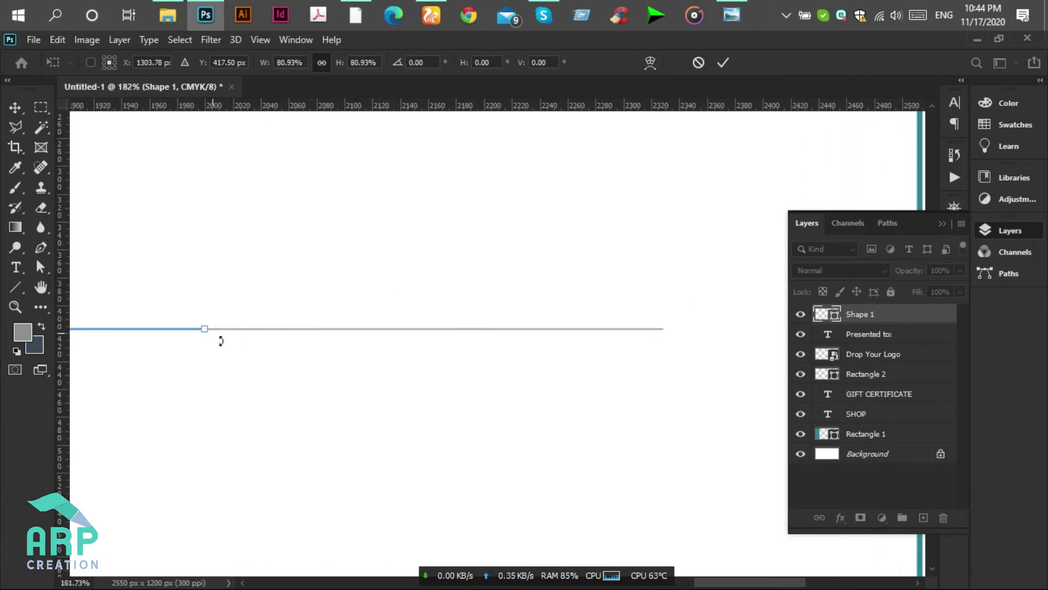
pyautogui.scroll(-5, 292, 374)
pyautogui.scroll(-6, 410, 411)
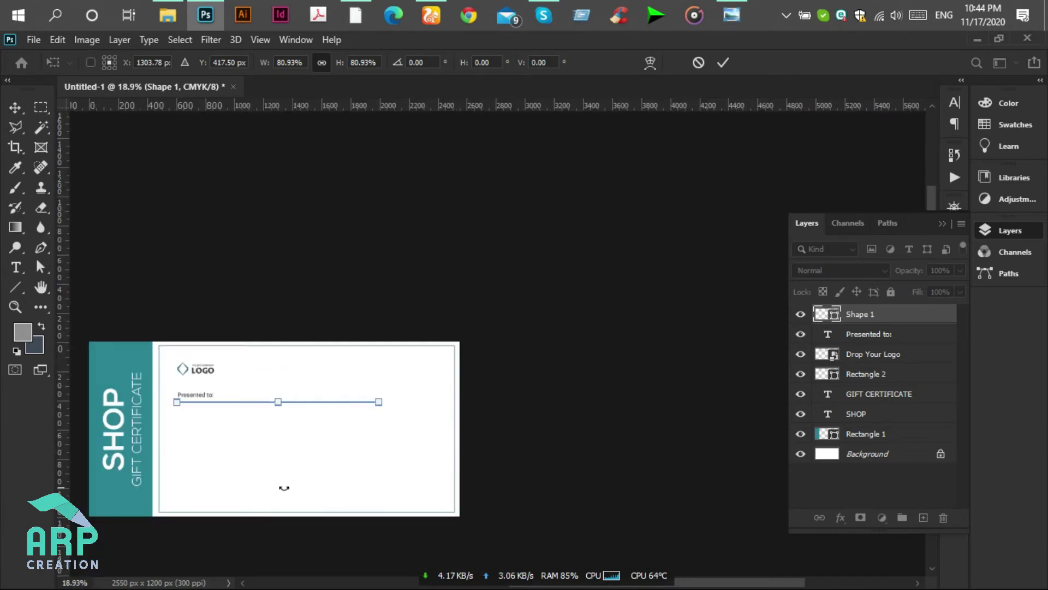
pyautogui.scroll(2, 153, 459)
# - Compare with the reference image, shorten the line further to about 60% of its drawn length, and accept converting it to a regular path
pyautogui.click(738, 18)
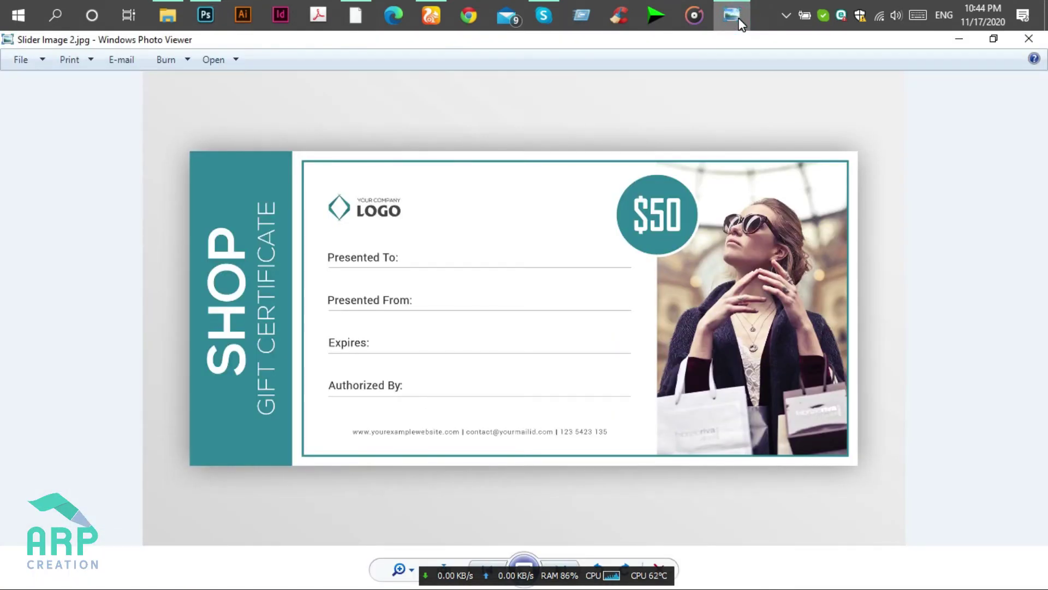
pyautogui.click(737, 19)
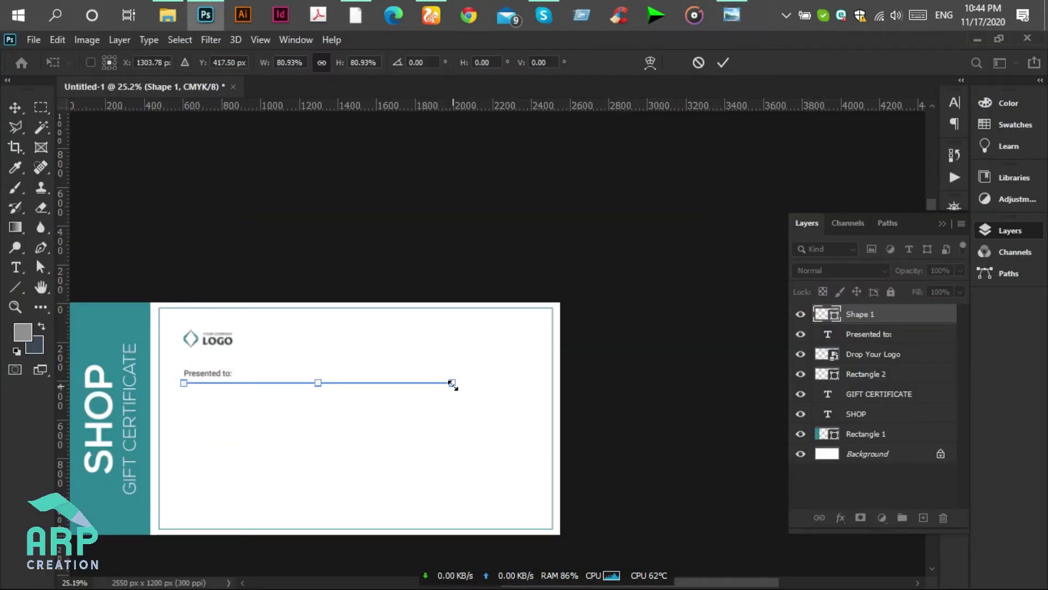
pyautogui.scroll(4, 453, 384)
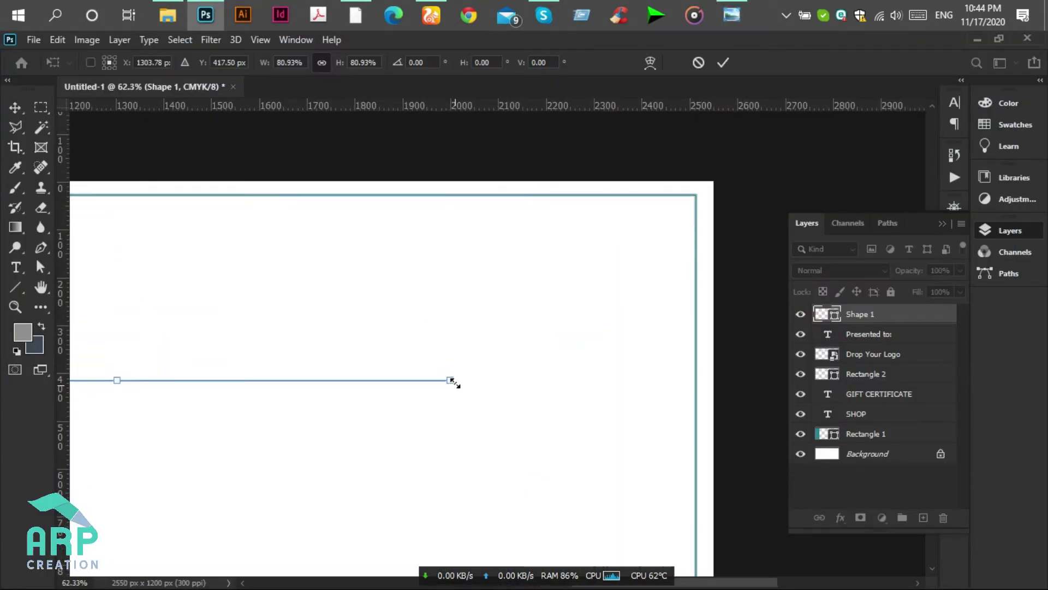
pyautogui.scroll(2, 456, 380)
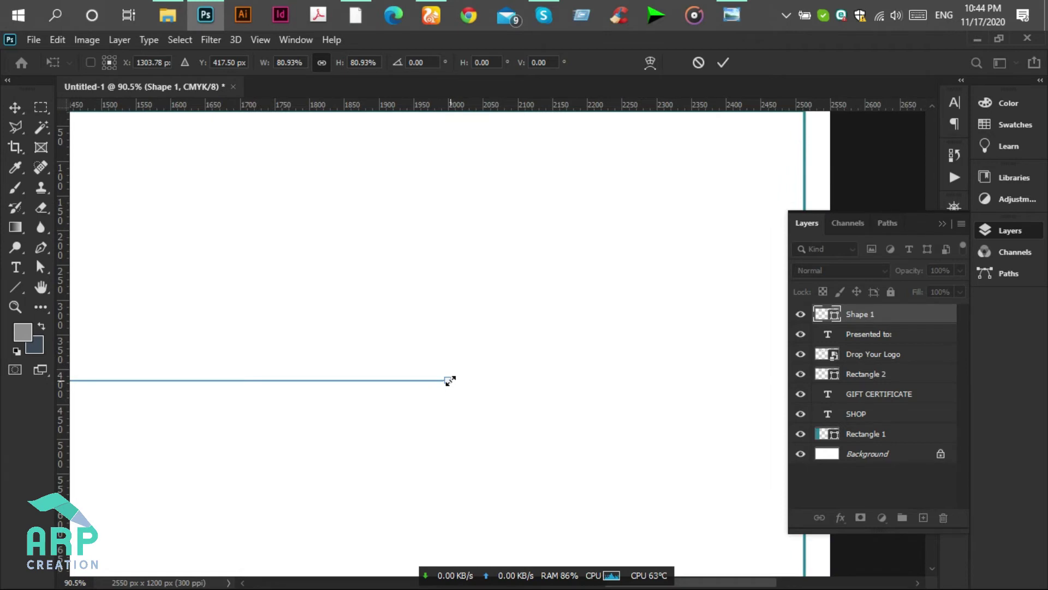
pyautogui.scroll(2, 451, 379)
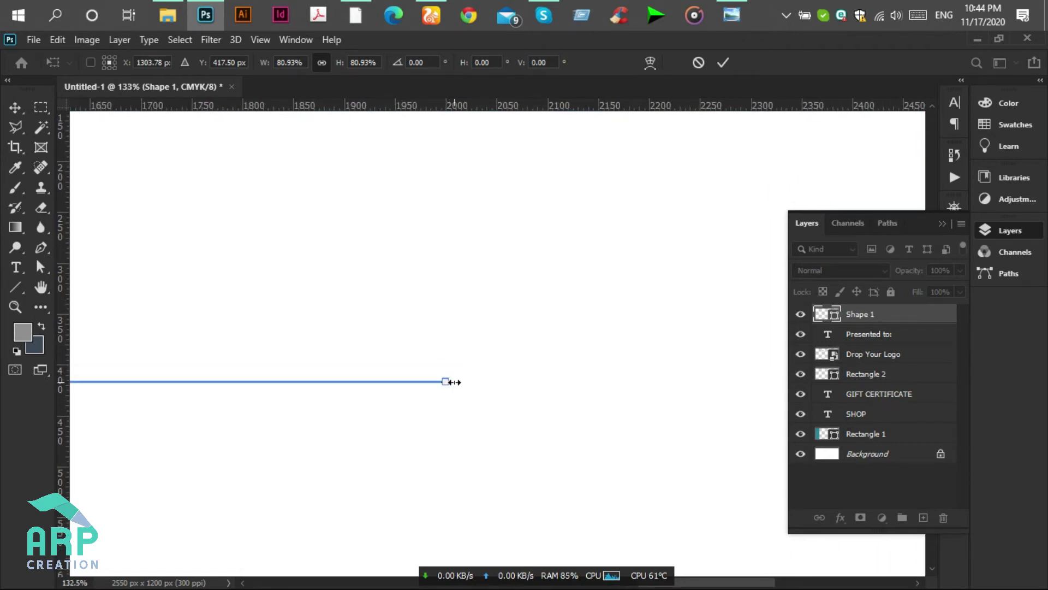
pyautogui.moveTo(454, 382); pyautogui.dragTo(90, 384)
pyautogui.scroll(-10, 355, 481)
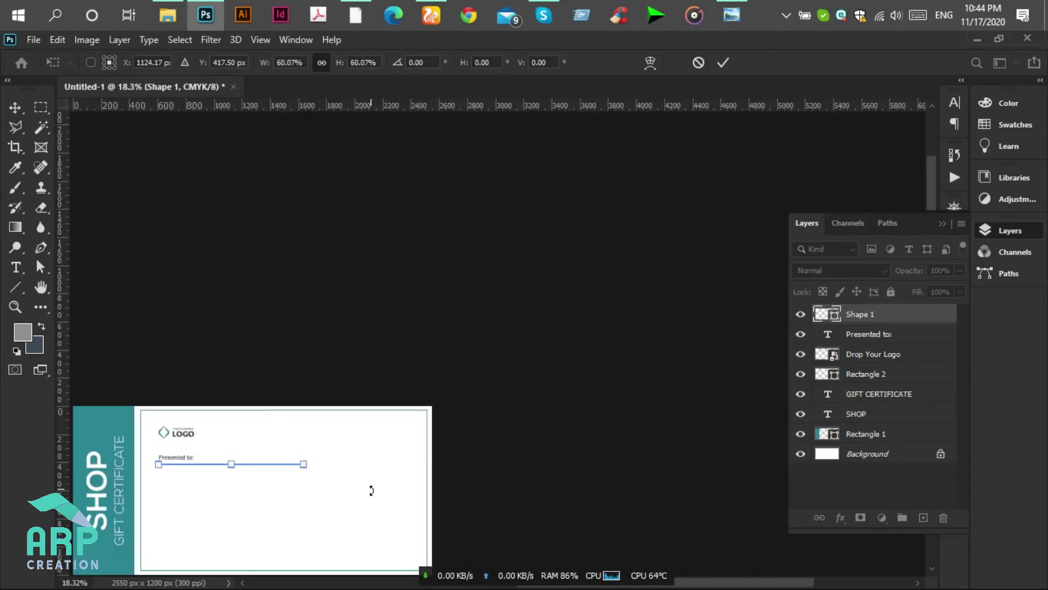
pyautogui.scroll(1, 156, 505)
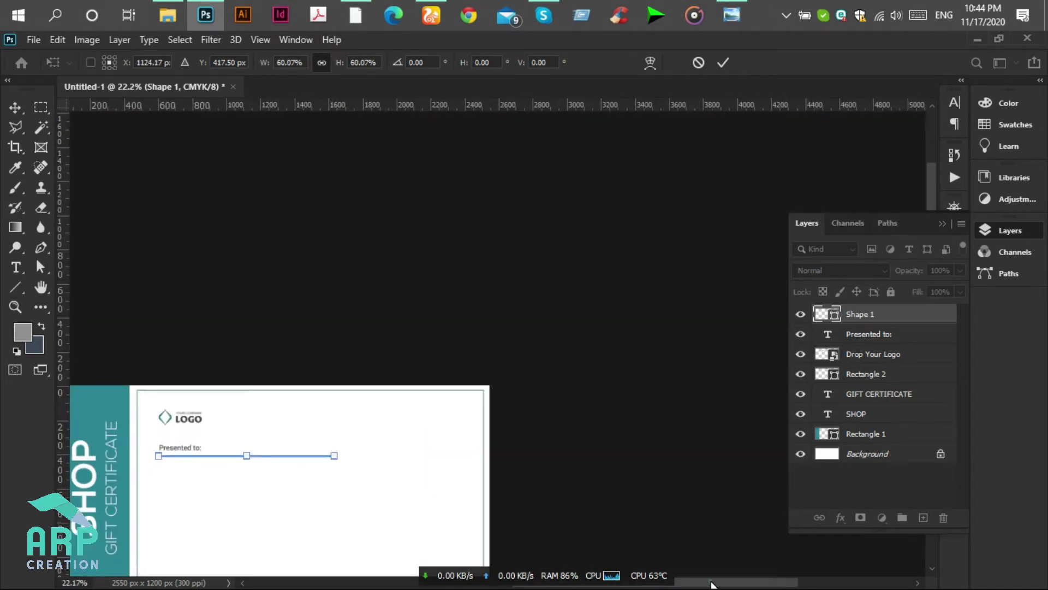
pyautogui.moveTo(711, 583); pyautogui.dragTo(679, 583)
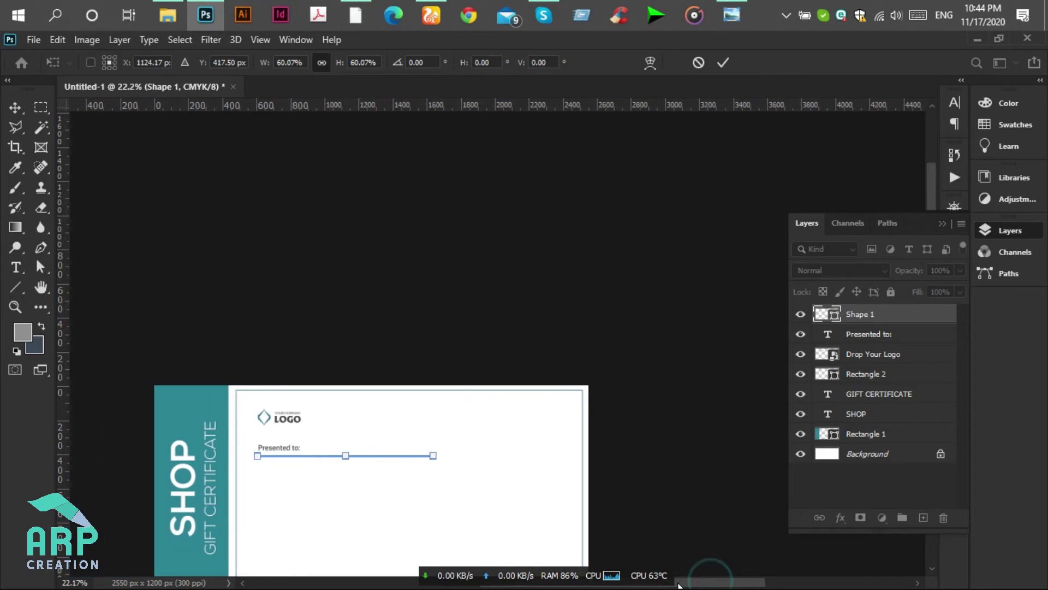
pyautogui.click(726, 63)
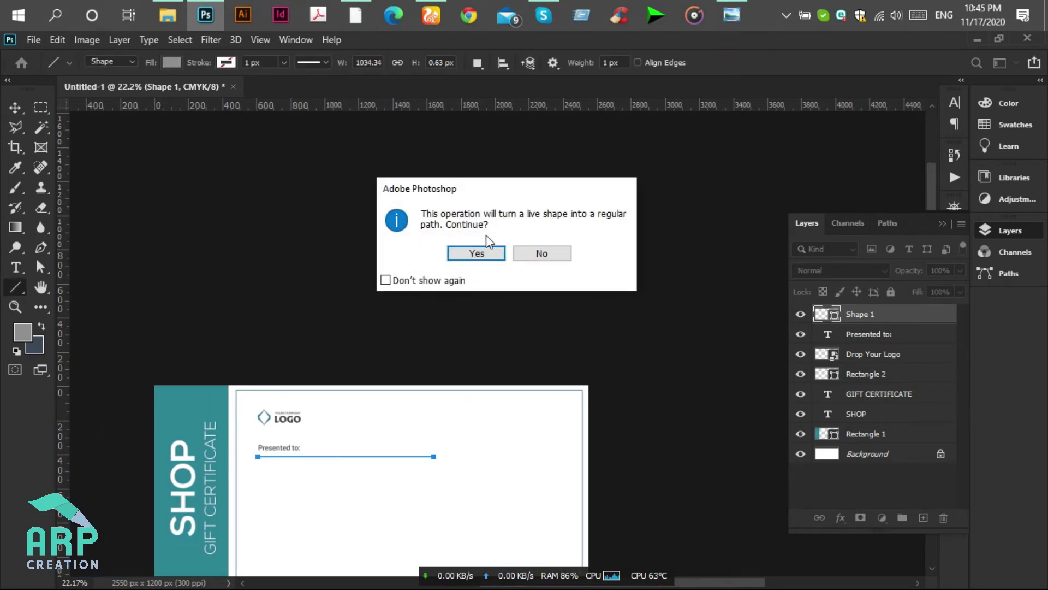
pyautogui.click(475, 254)
# - Select the "Presented to:" label together with its line and duplicate both layers
pyautogui.press('v')
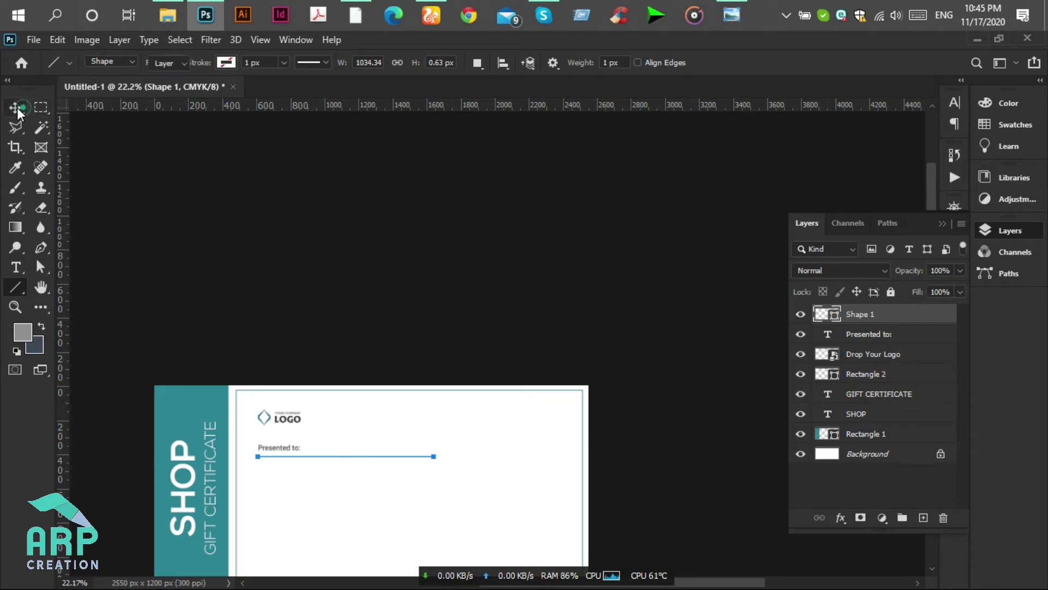
pyautogui.scroll(2, 271, 464)
pyautogui.scroll(3, 272, 461)
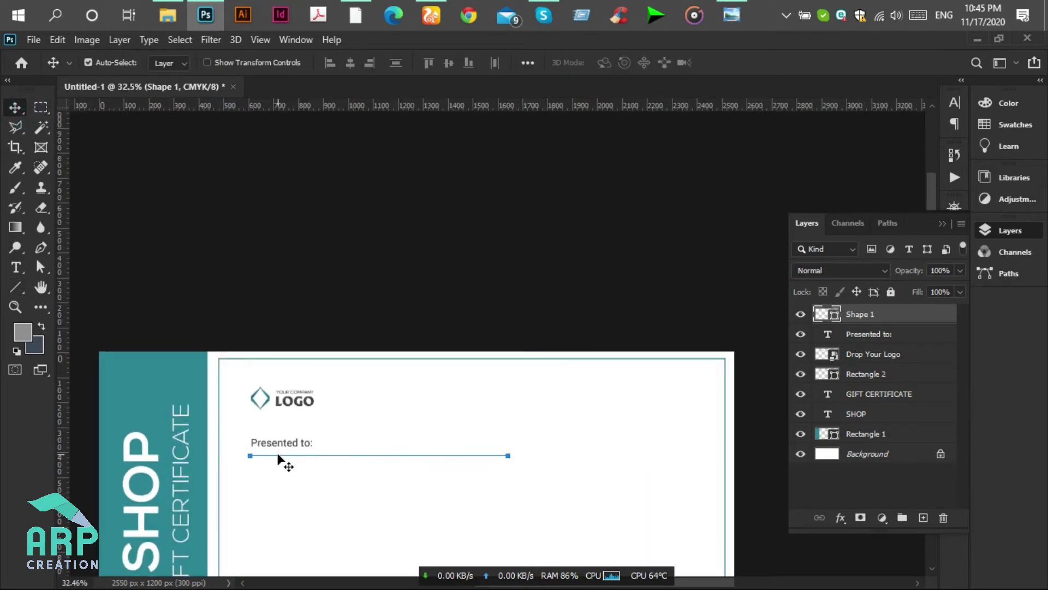
pyautogui.keyDown('shift'); pyautogui.click(868, 334); pyautogui.keyUp('shift')
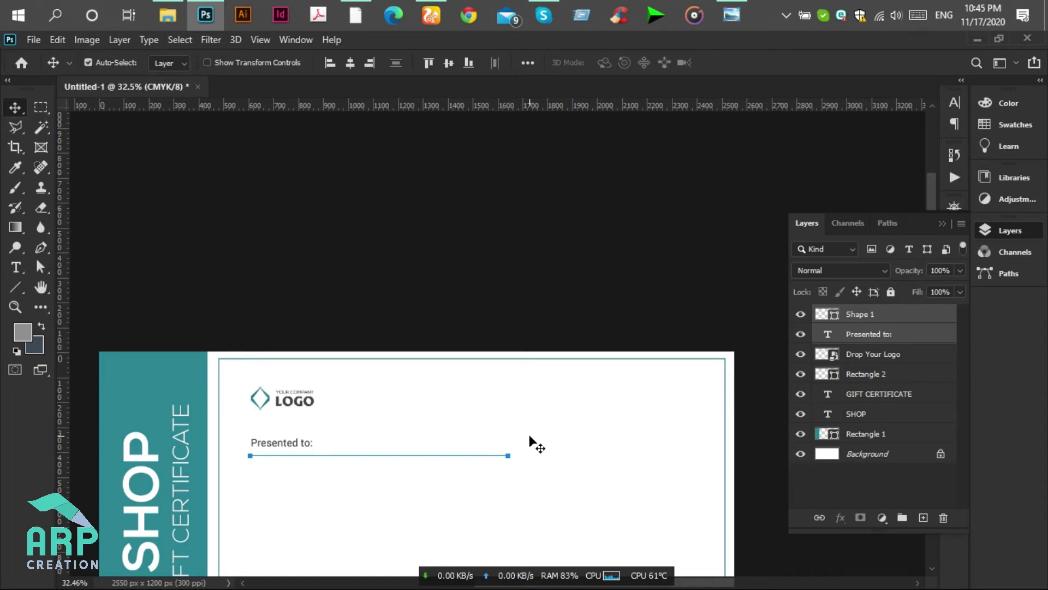
pyautogui.press('ctrl')
pyautogui.hotkey('ctrl', 'j')
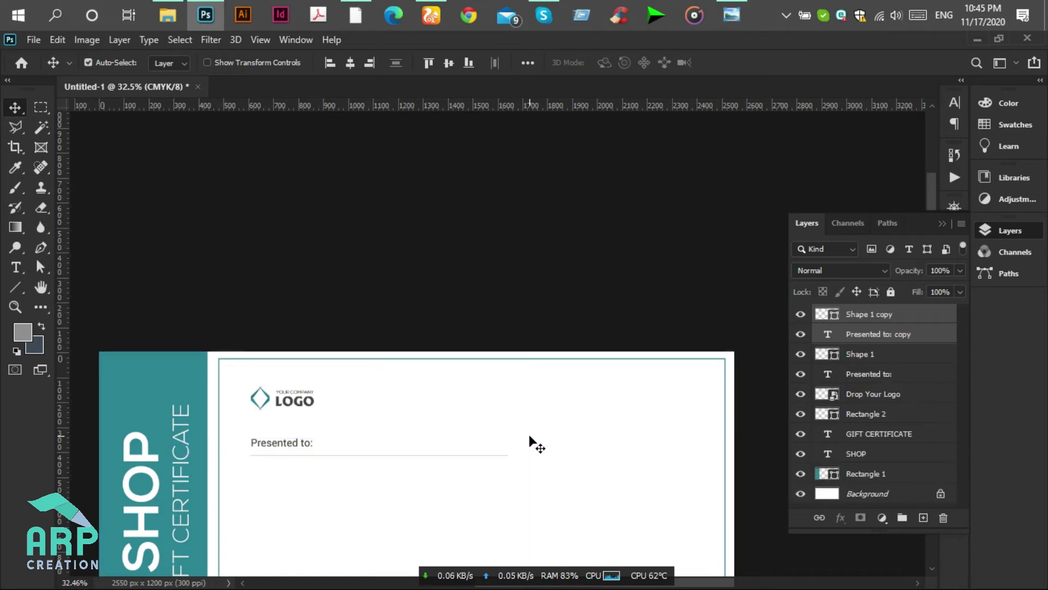
# - Nudge the duplicated label and line straight down about 130 px to form a second row
pyautogui.hotkey('shift', 'Down')
pyautogui.hotkey('shift', 'Down')
pyautogui.hotkey('shift', 'Down')
pyautogui.hotkey('shift', 'Down')
pyautogui.hotkey('shift', 'Down')
pyautogui.hotkey('shift', 'Down')
pyautogui.hotkey('shift', 'Down')
pyautogui.hotkey('shift', 'Down')
pyautogui.hotkey('shift', 'Down')
pyautogui.hotkey('shift', 'Down')
pyautogui.hotkey('shift', 'Down')
pyautogui.hotkey('shift', 'Down')
pyautogui.hotkey('shift', 'Down')
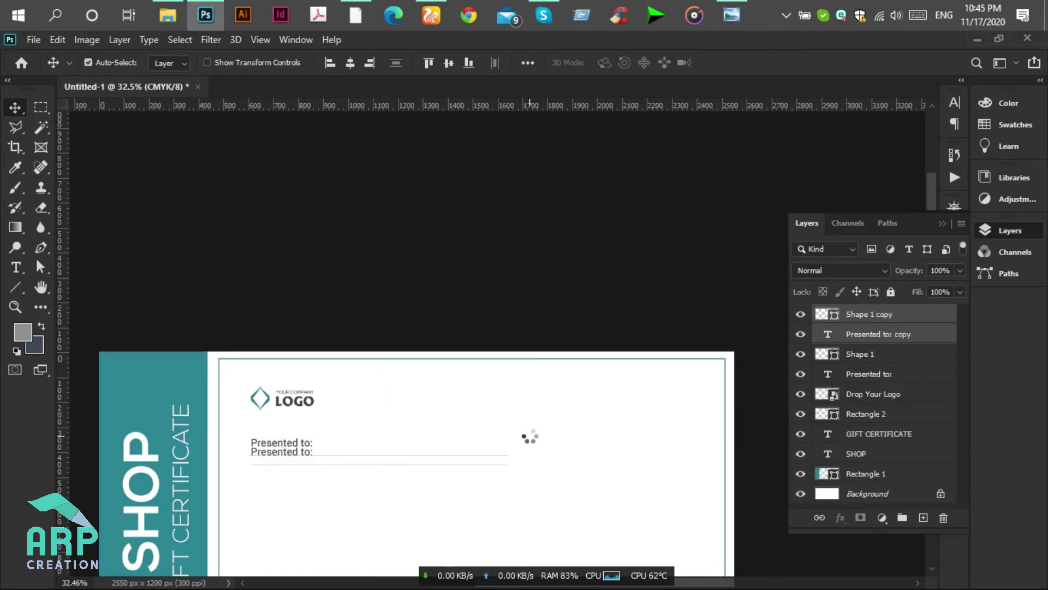
pyautogui.hotkey('shift', 'Down')
pyautogui.hotkey('shift', 'Down')
pyautogui.hotkey('shift', 'Down')
pyautogui.hotkey('shift', 'Down')
pyautogui.hotkey('shift', 'Down')
pyautogui.hotkey('shift', 'Down')
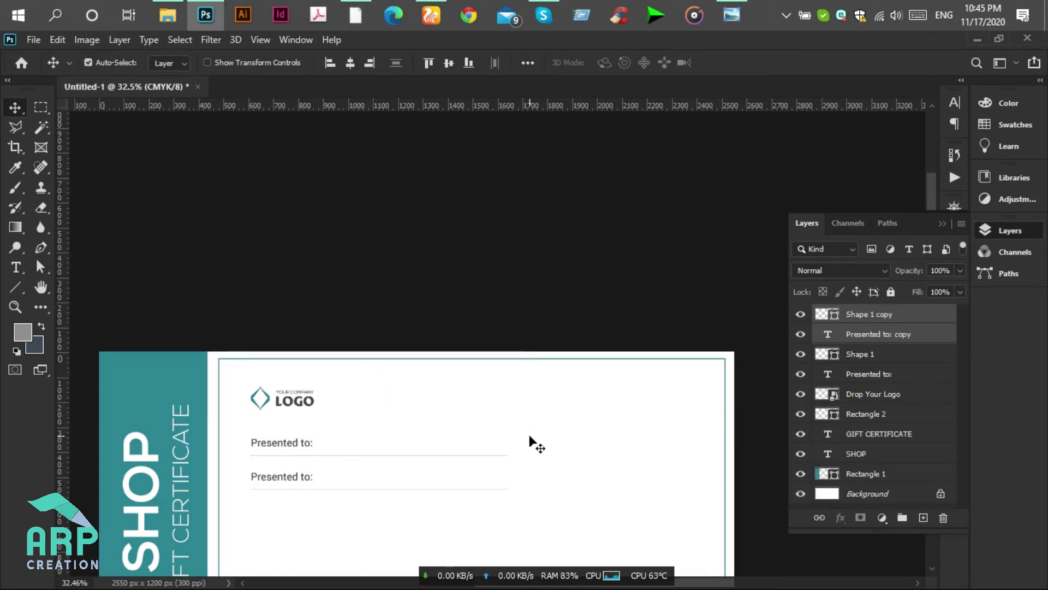
# - Check the row layout in the reference image and duplicate the second row's label and line for a third row
pyautogui.click(750, 1)
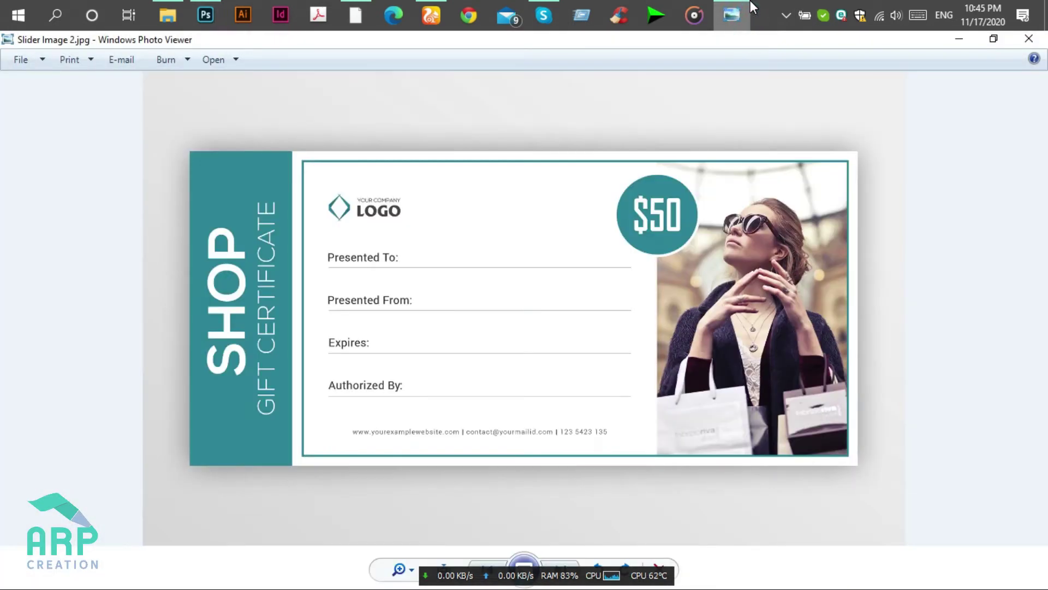
pyautogui.click(750, 1)
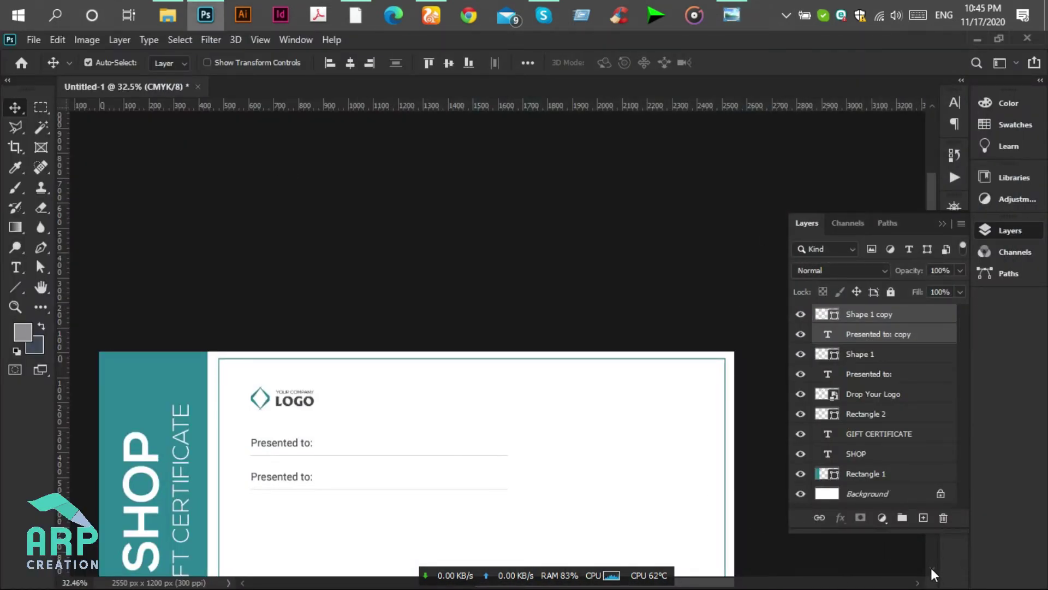
pyautogui.scroll(-5, 932, 567)
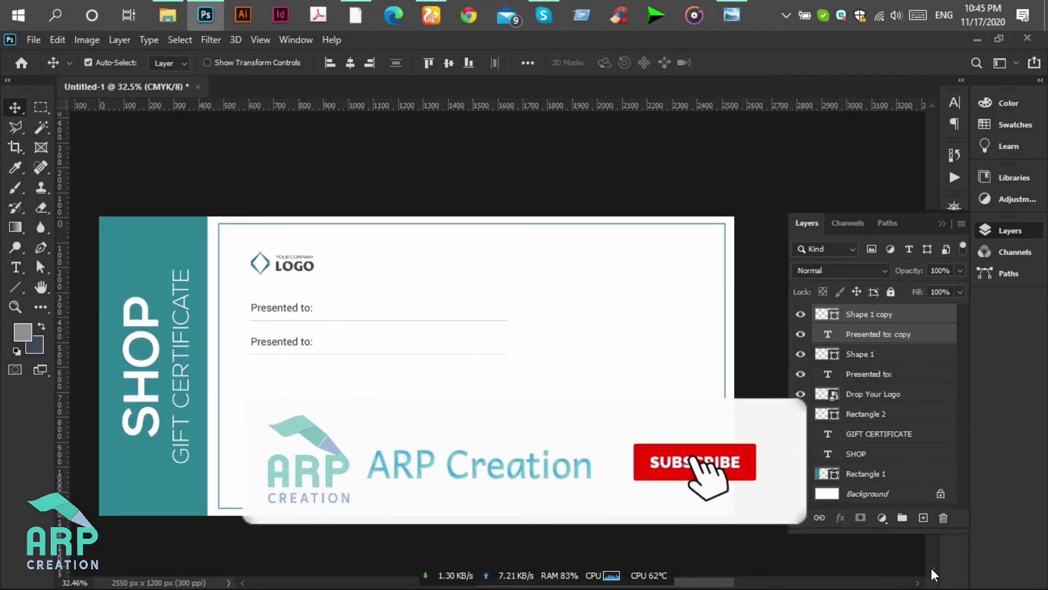
pyautogui.hotkey('ctrl', 'j')
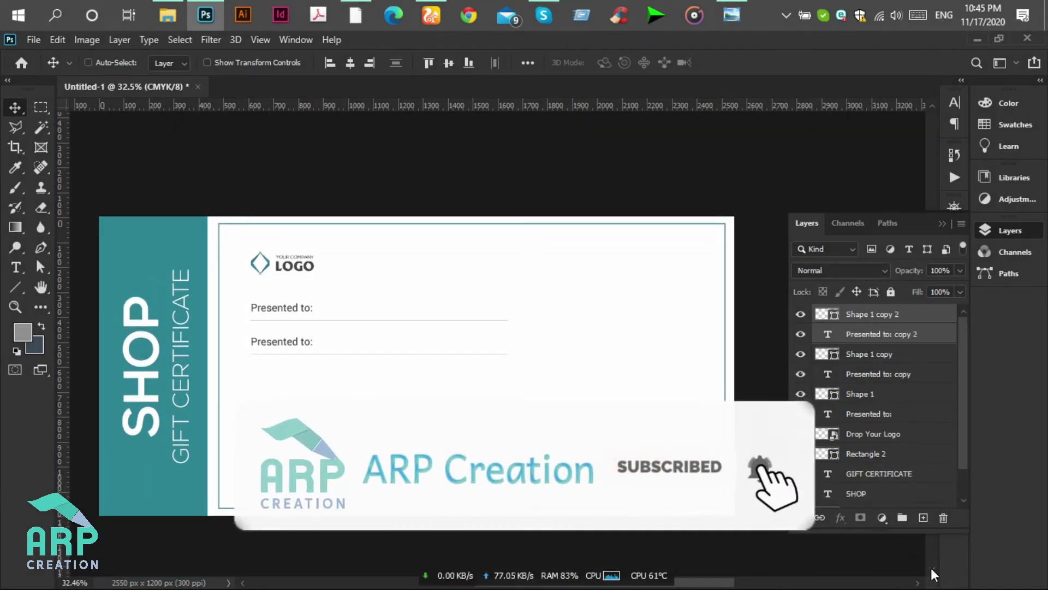
# - Nudge the duplicated label and line straight down about 150 px to form the third row
pyautogui.hotkey('shift', 'Down')
pyautogui.hotkey('shift', 'Down')
pyautogui.hotkey('shift', 'Down')
pyautogui.hotkey('shift', 'Down')
pyautogui.hotkey('shift', 'Down')
pyautogui.hotkey('shift', 'Down')
pyautogui.hotkey('shift', 'Down')
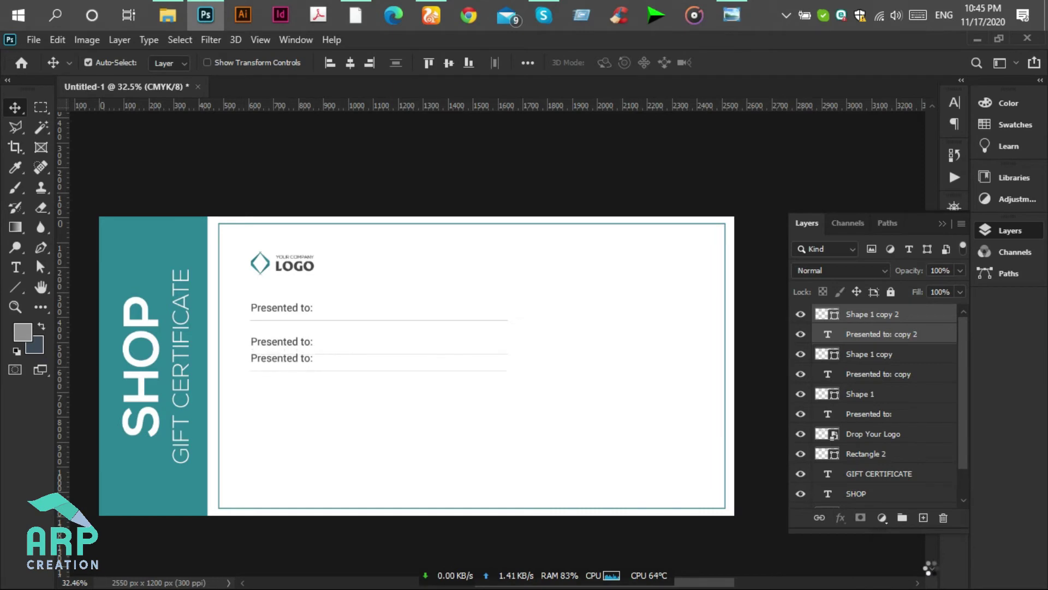
pyautogui.hotkey('shift', 'Down')
pyautogui.hotkey('shift', 'Down')
pyautogui.hotkey('shift', 'Down')
pyautogui.hotkey('shift', 'Down')
pyautogui.hotkey('shift', 'Down')
pyautogui.hotkey('shift', 'Down')
pyautogui.hotkey('shift', 'Down')
pyautogui.hotkey('shift', 'Down')
pyautogui.hotkey('shift', 'Down')
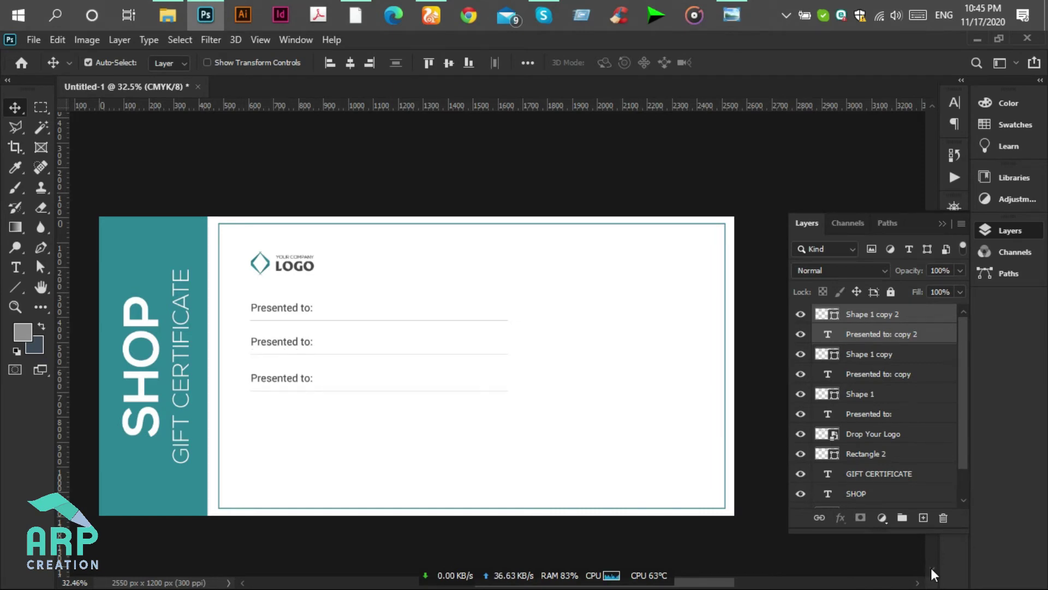
# - Duplicate the third row's label and line and nudge the copies down about 160 px to form a fourth row
pyautogui.hotkey('ctrl', 'j')
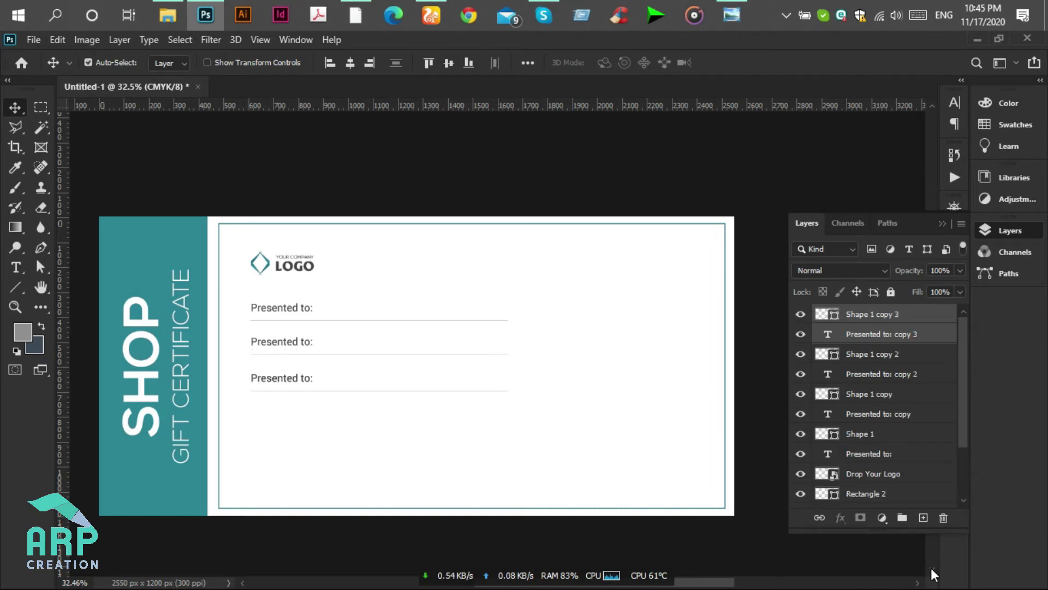
pyautogui.hotkey('shift', 'Down')
pyautogui.hotkey('shift', 'Down')
pyautogui.hotkey('shift', 'Down')
pyautogui.hotkey('shift', 'Down')
pyautogui.hotkey('shift', 'Down')
pyautogui.hotkey('shift', 'Down')
pyautogui.hotkey('shift', 'Down')
pyautogui.hotkey('shift', 'Down')
pyautogui.hotkey('shift', 'Down')
pyautogui.hotkey('shift', 'Down')
pyautogui.hotkey('shift', 'Down')
pyautogui.hotkey('shift', 'Down')
pyautogui.hotkey('shift', 'Down')
pyautogui.hotkey('shift', 'Down')
pyautogui.hotkey('shift', 'Down')
pyautogui.hotkey('shift', 'Down')
pyautogui.hotkey('shift', 'Down')
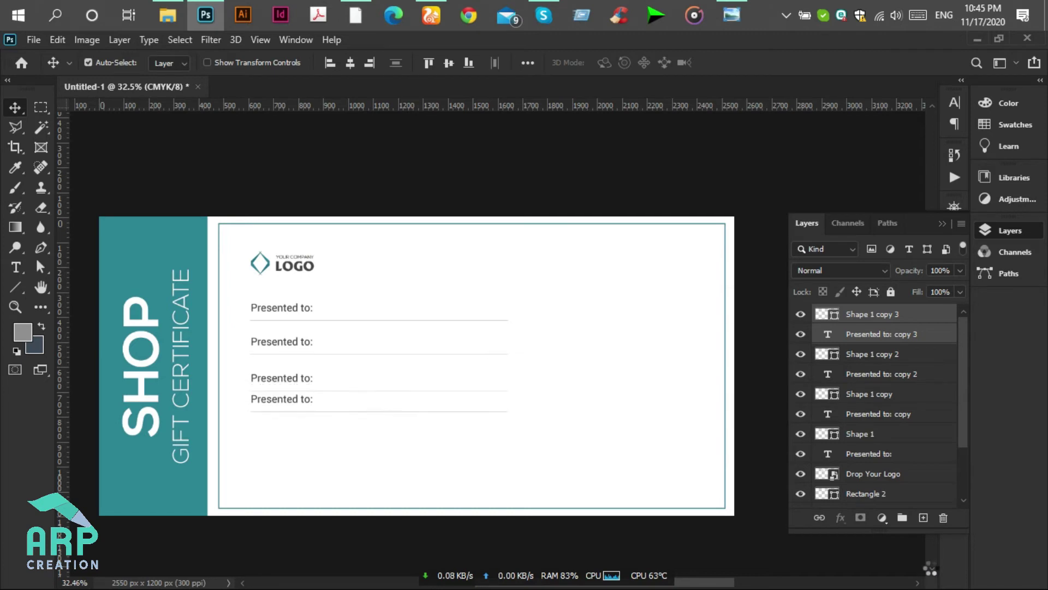
pyautogui.hotkey('shift', 'Down')
pyautogui.hotkey('shift', 'Down')
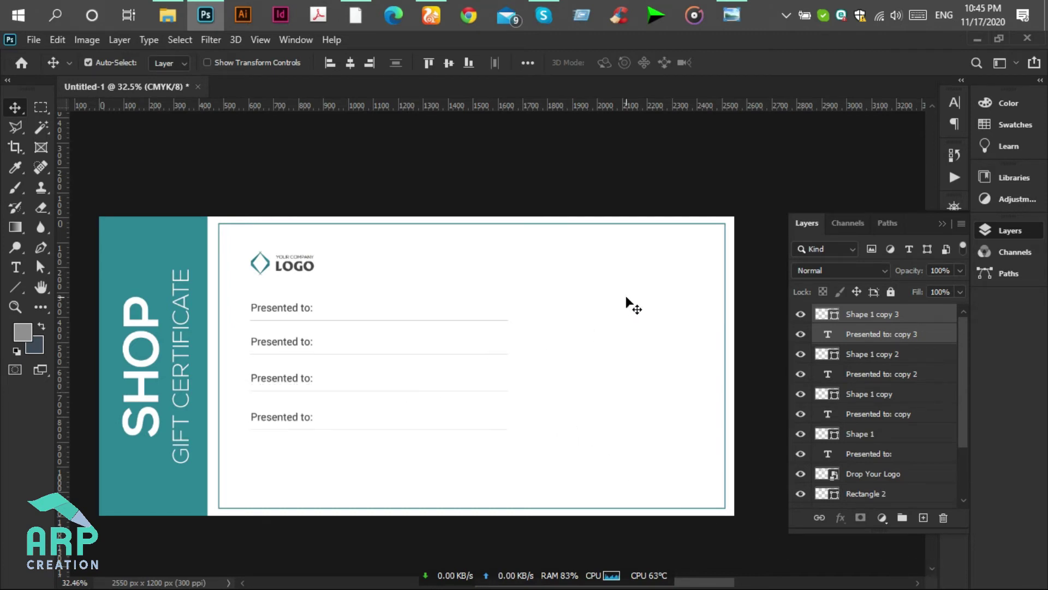
# - Deselect the row layers and lock the teal frame layer "Rectangle 2" against accidental selection
pyautogui.click(579, 200)
pyautogui.click(550, 195)
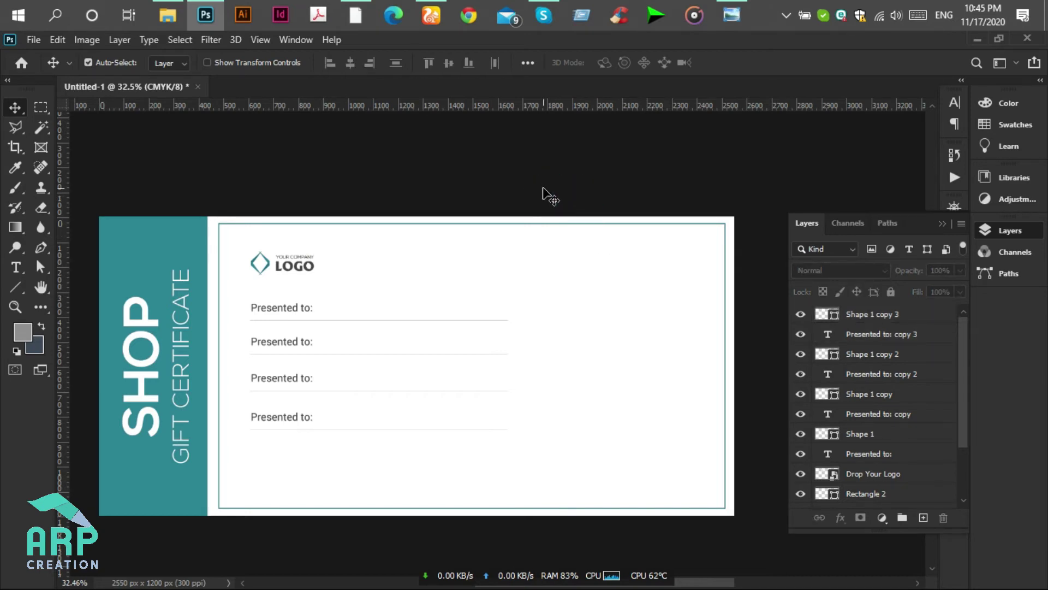
pyautogui.moveTo(529, 182); pyautogui.dragTo(601, 289)
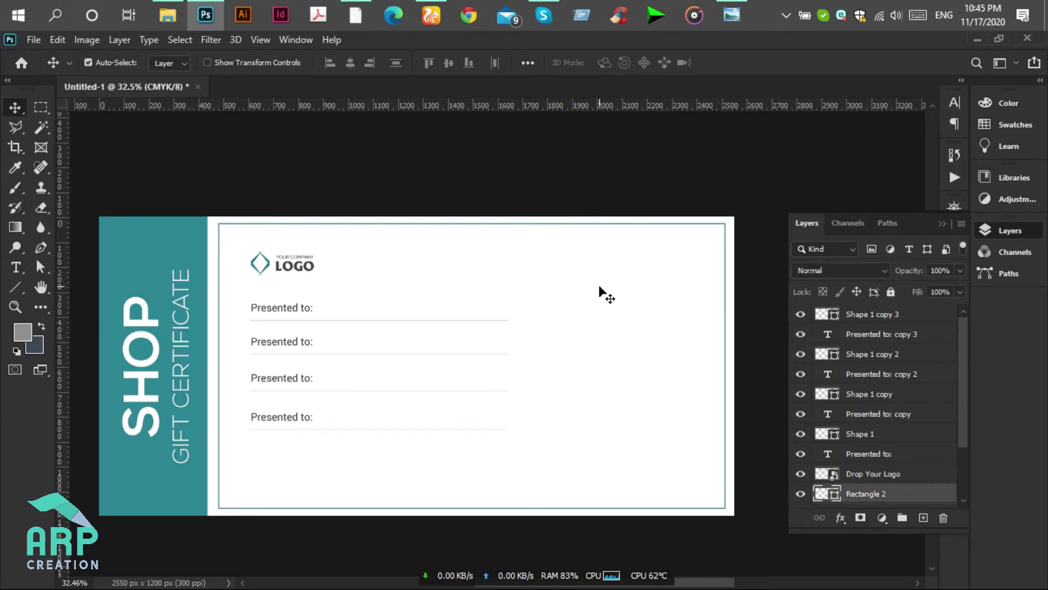
pyautogui.click(891, 292)
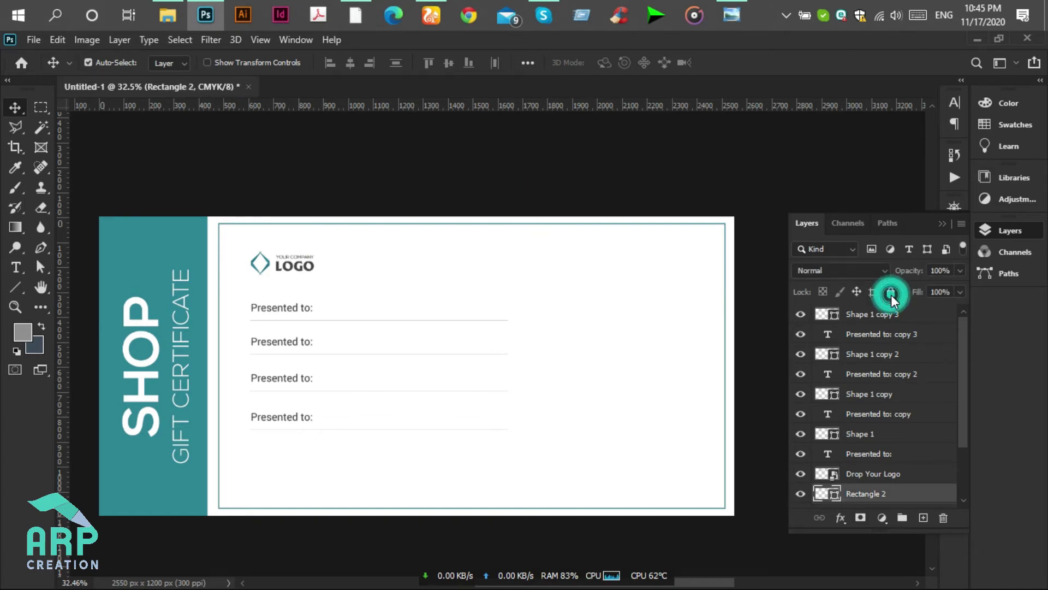
pyautogui.click(386, 461)
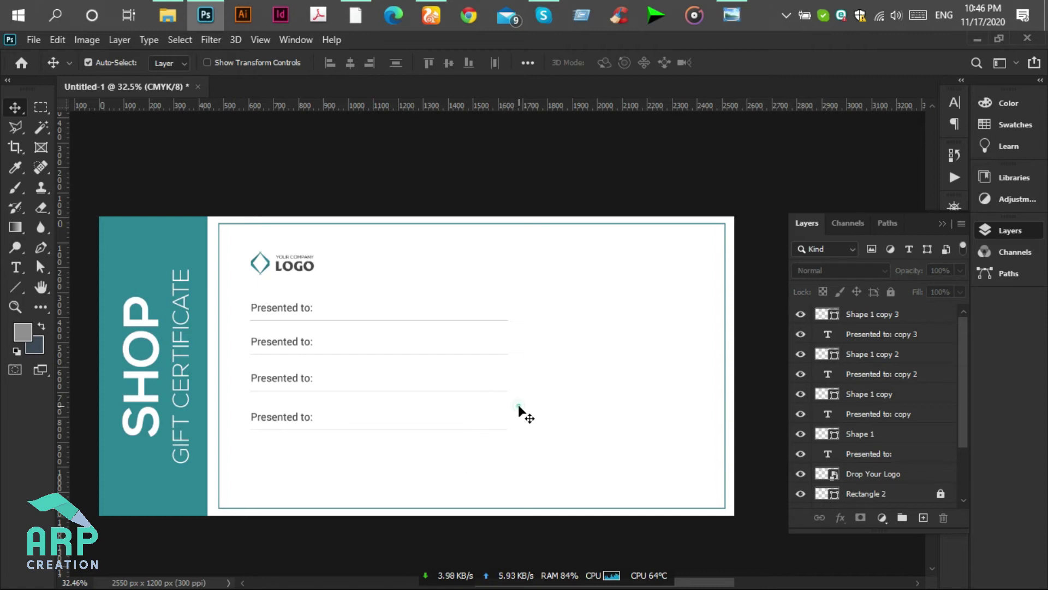
# - Select the third row's label and line together and nudge them a few pixels down to even the row spacing
pyautogui.moveTo(520, 406); pyautogui.dragTo(247, 367)
pyautogui.press('Down')
pyautogui.press('Down')
pyautogui.press('Down')
pyautogui.press('Down')
pyautogui.press('Down')
pyautogui.press('Down')
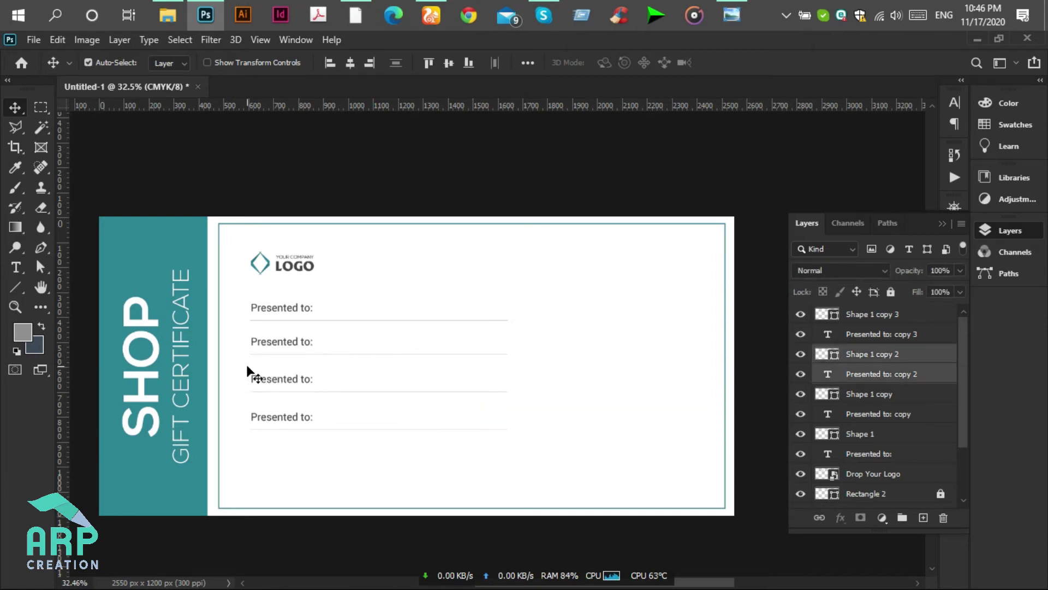
# - Select the second row's label and line and nudge them a few pixels down to match the other rows' spacing
pyautogui.moveTo(241, 322); pyautogui.dragTo(518, 361)
pyautogui.press('Down')
pyautogui.press('Down')
pyautogui.press('Down')
pyautogui.press('Down')
pyautogui.press('Down')
pyautogui.press('Down')
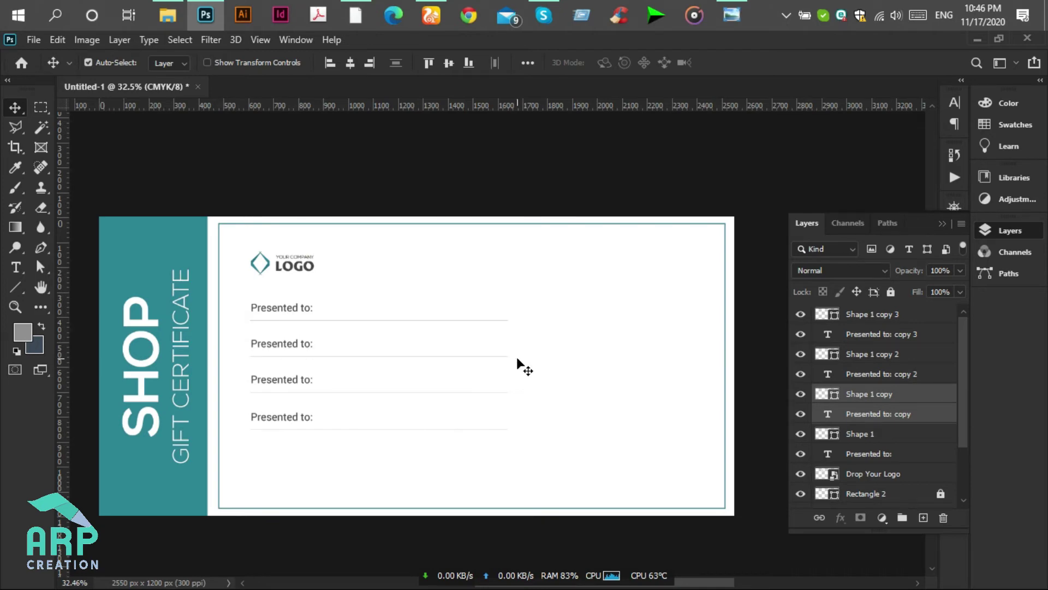
# - Compare the four rows with the reference image's field labels and contact line, with the Type tool ready
pyautogui.click(732, 15)
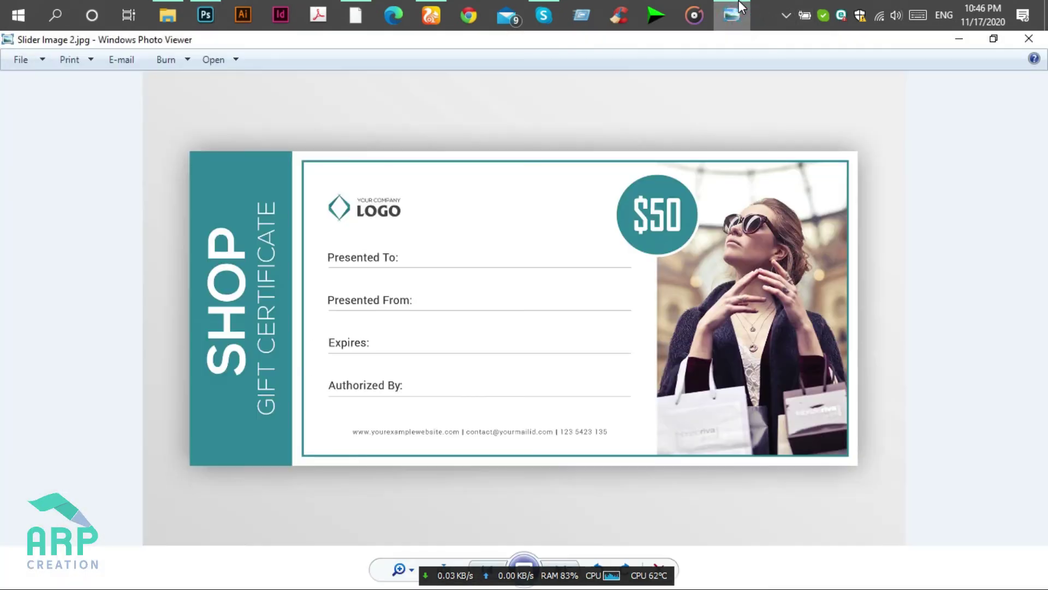
pyautogui.click(734, 16)
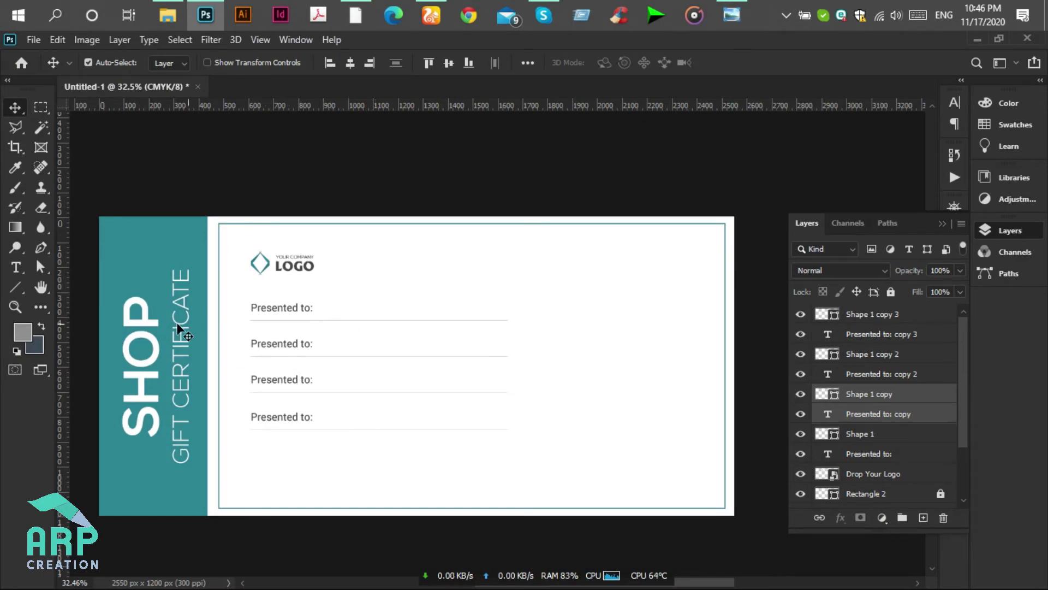
pyautogui.click(15, 267)
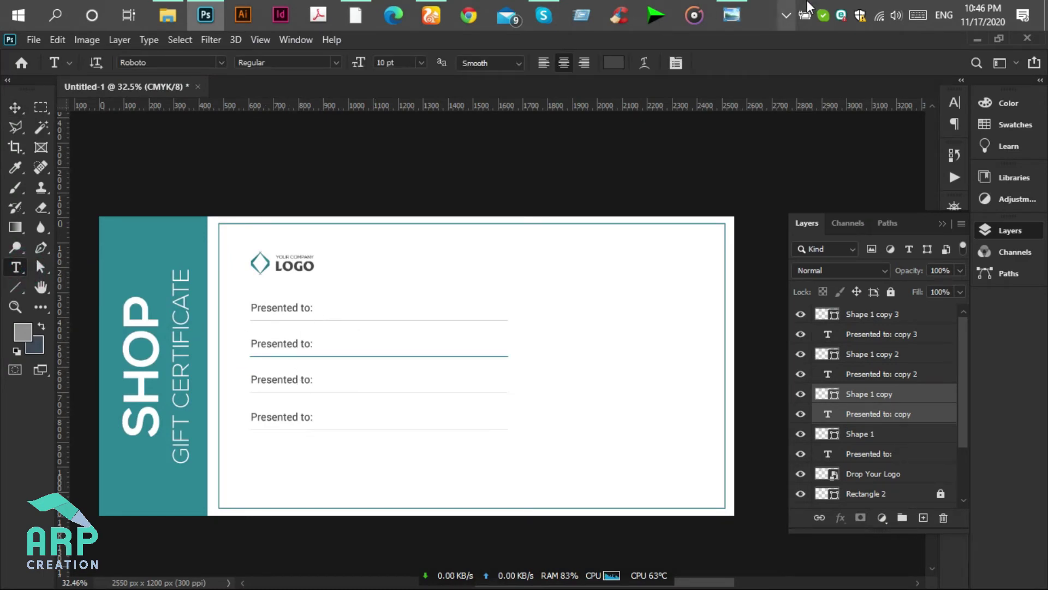
pyautogui.click(747, 8)
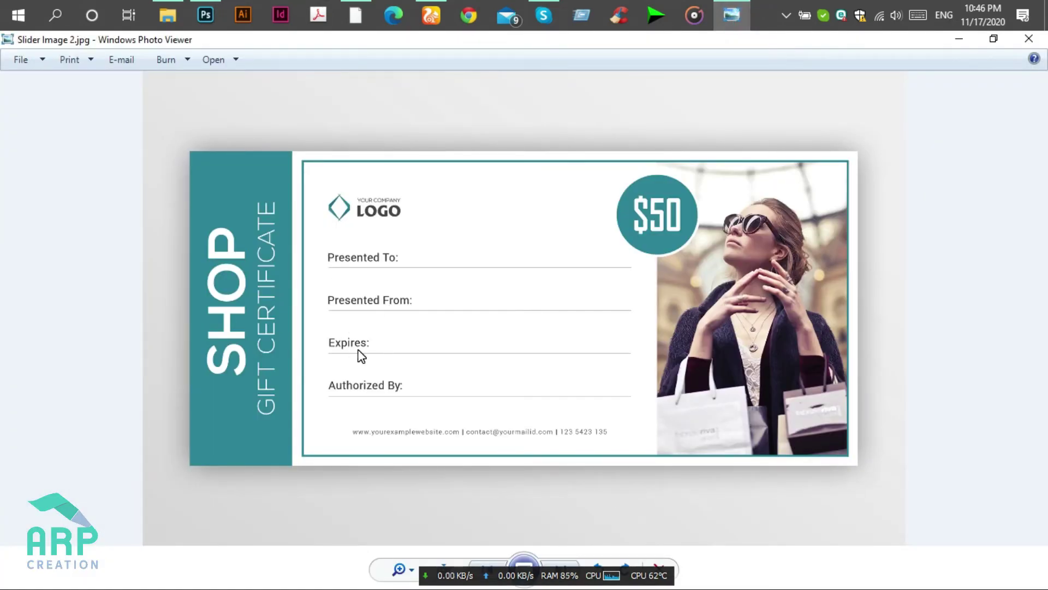
pyautogui.click(964, 39)
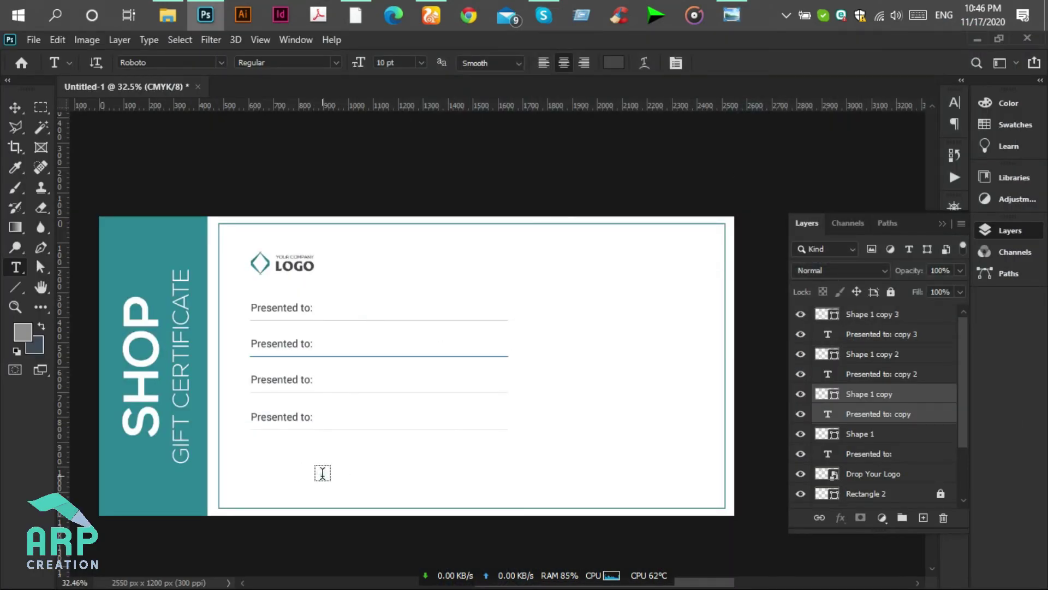
# - Set the text size to 6 pt and add the placeholder text "lorem ipsum dolar net" below the fourth row
pyautogui.click(323, 473)
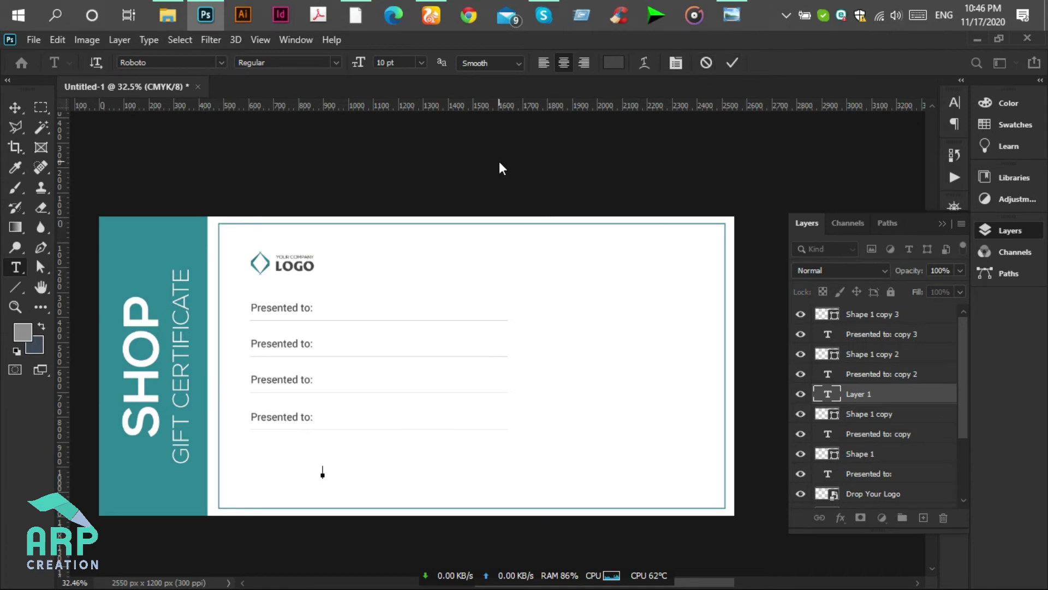
pyautogui.click(388, 63)
pyautogui.click(15, 107)
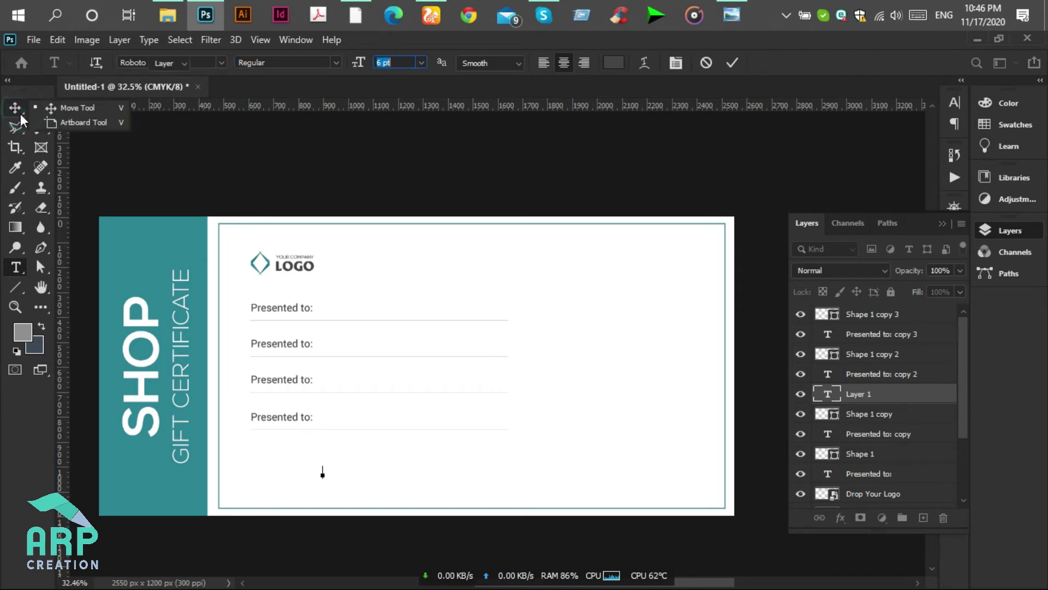
pyautogui.click(15, 267)
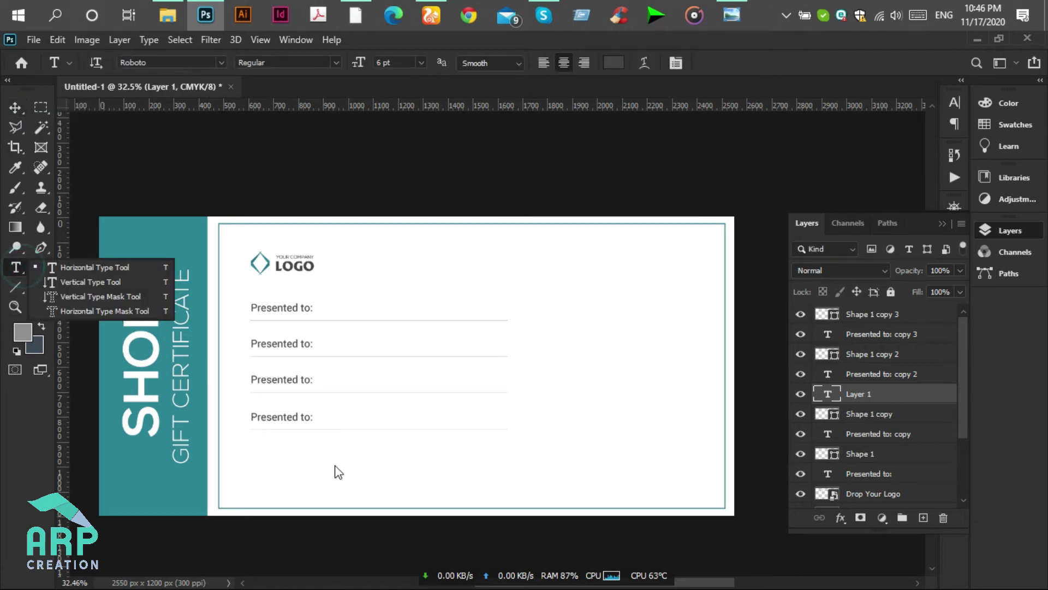
pyautogui.click(341, 478)
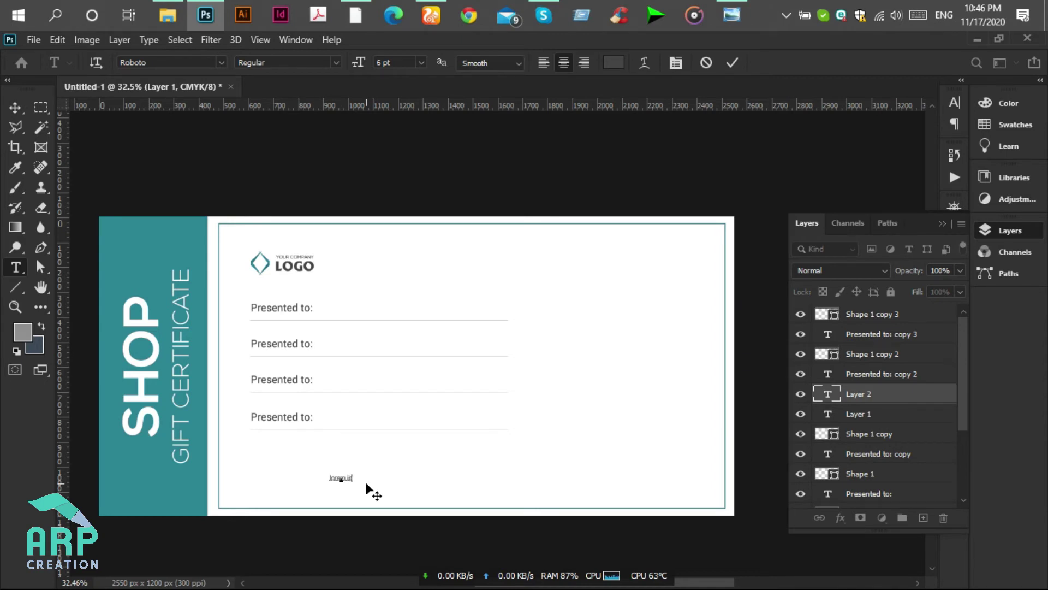
pyautogui.write('lorem ipsum dolar set')
pyautogui.click(735, 6)
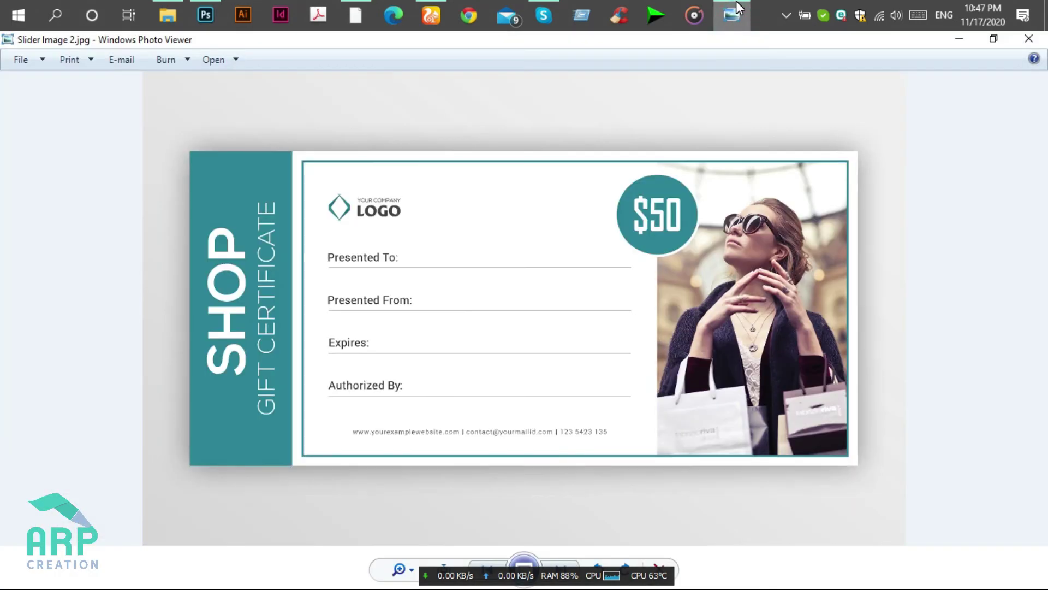
pyautogui.click(736, 6)
pyautogui.click(370, 492)
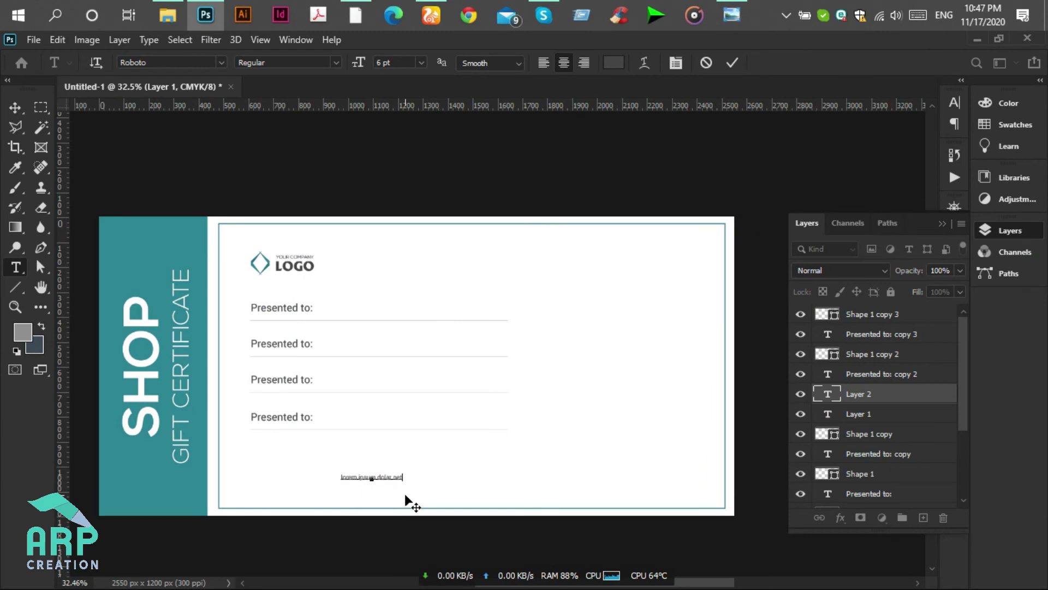
pyautogui.click(15, 107)
# - Delete the stray empty text layer "Layer 1"
pyautogui.click(856, 415)
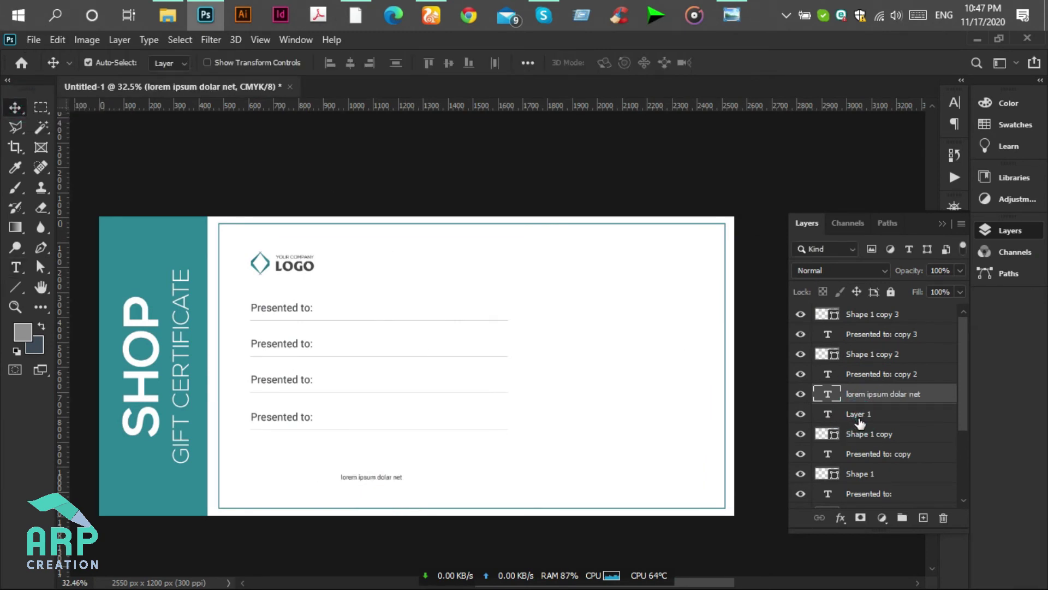
pyautogui.click(939, 516)
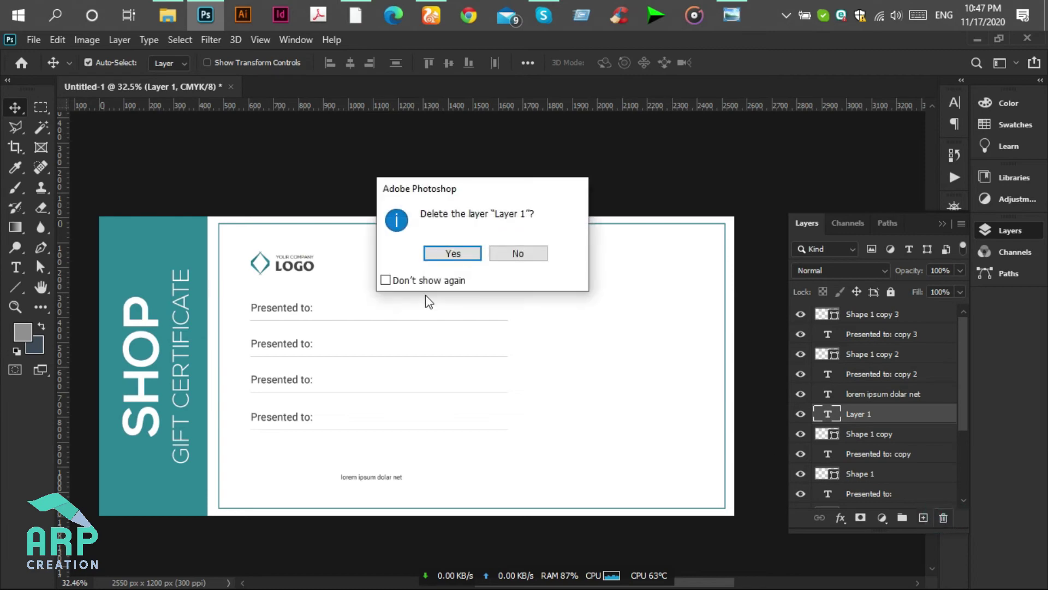
pyautogui.click(443, 248)
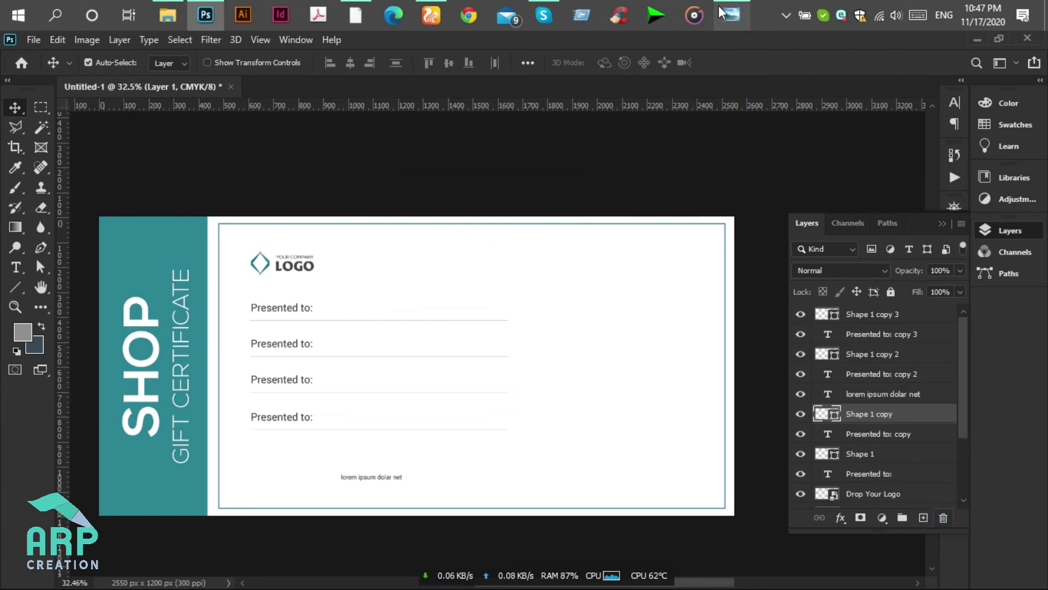
# - Place a vertical guide at about 1770 px, just past the form lines, checking the photo area in the reference image
pyautogui.click(718, 5)
pyautogui.click(719, 5)
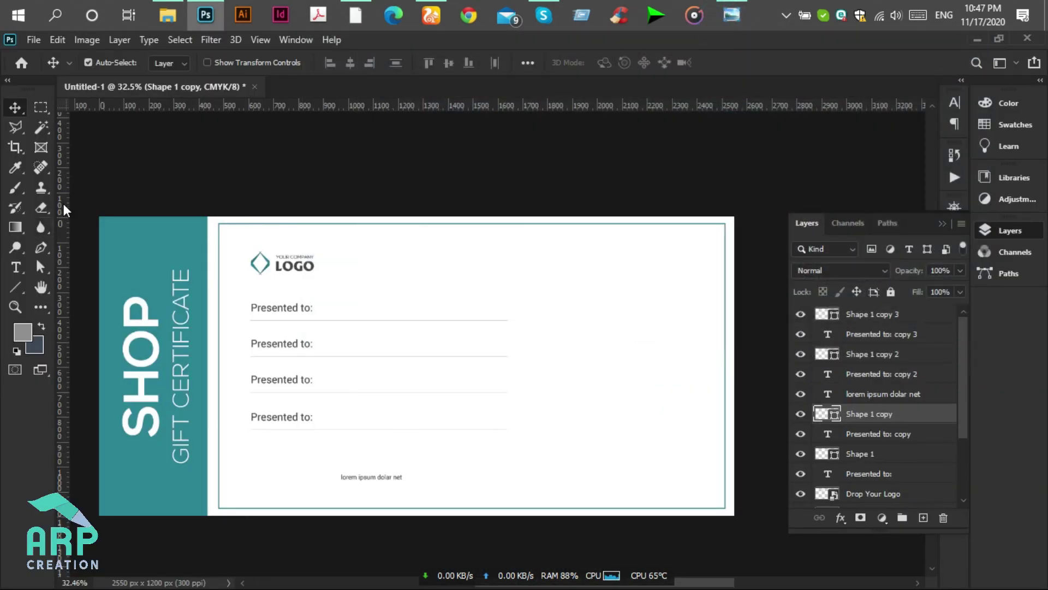
pyautogui.moveTo(62, 205); pyautogui.dragTo(539, 417)
pyautogui.click(732, 8)
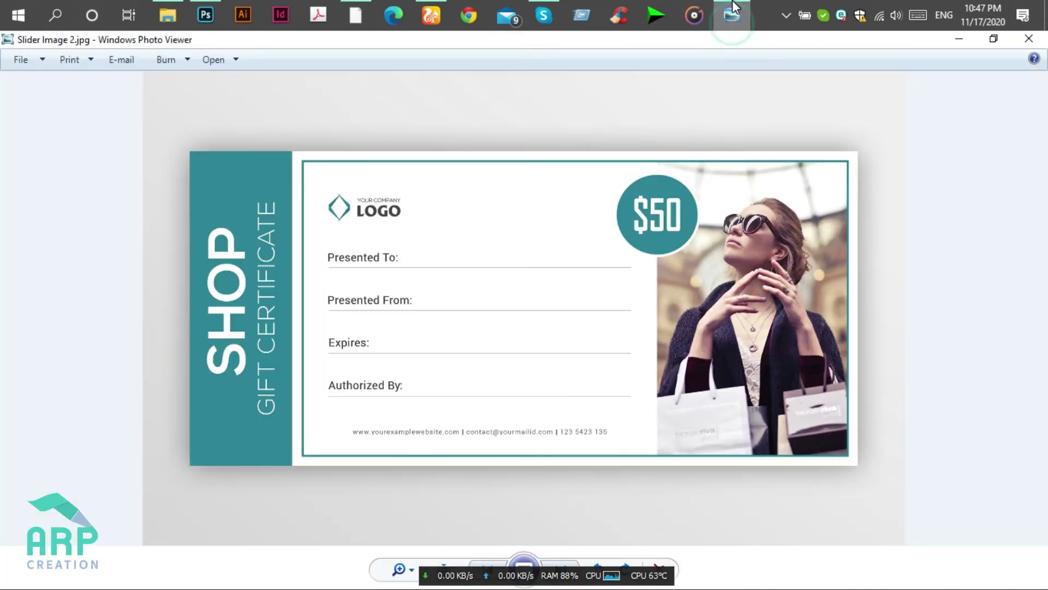
pyautogui.click(733, 3)
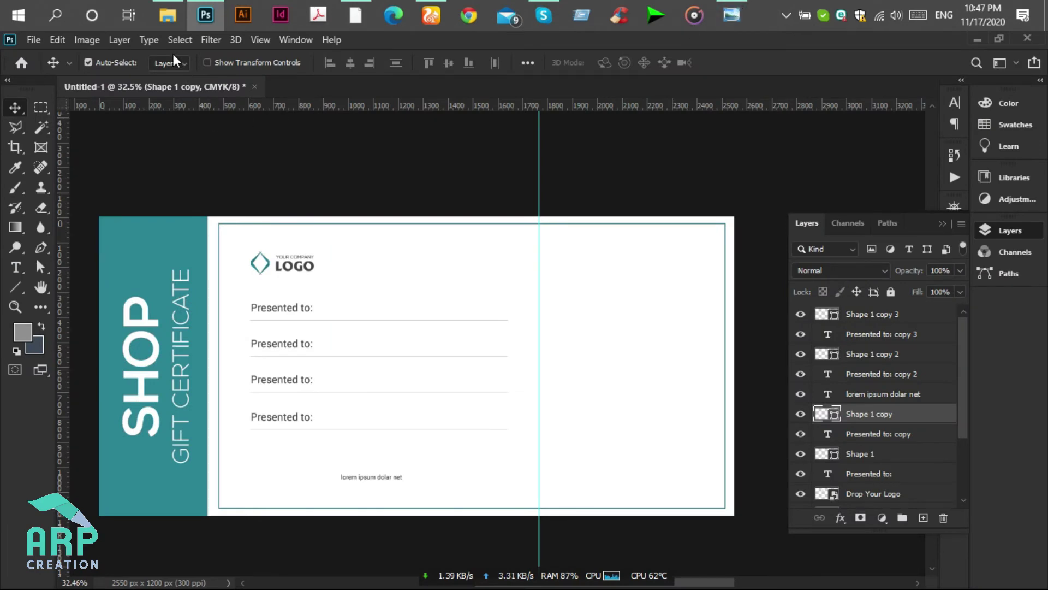
# - Draw a 752 × 1141 px grey rectangle from the vertical guide to the frame's right edge, spanning the frame's height
pyautogui.hscroll(2, 170, 253)
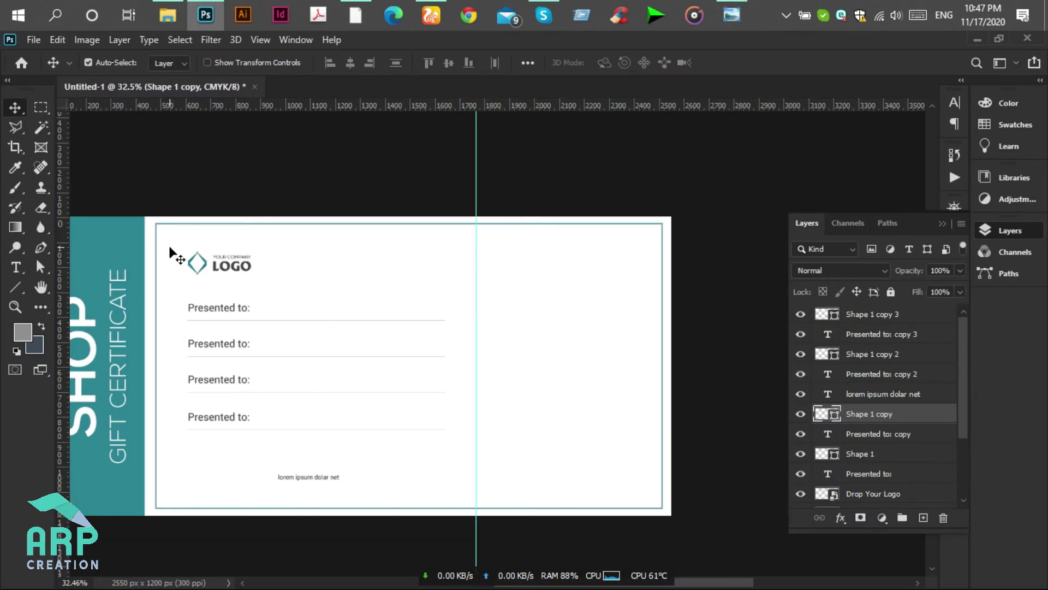
pyautogui.rightClick(19, 292)
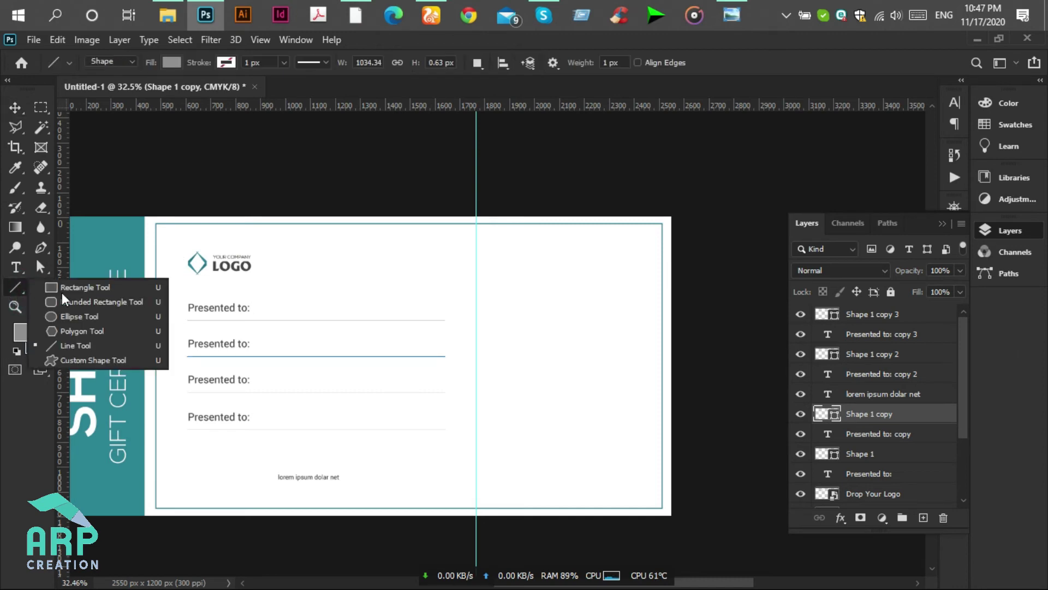
pyautogui.click(78, 289)
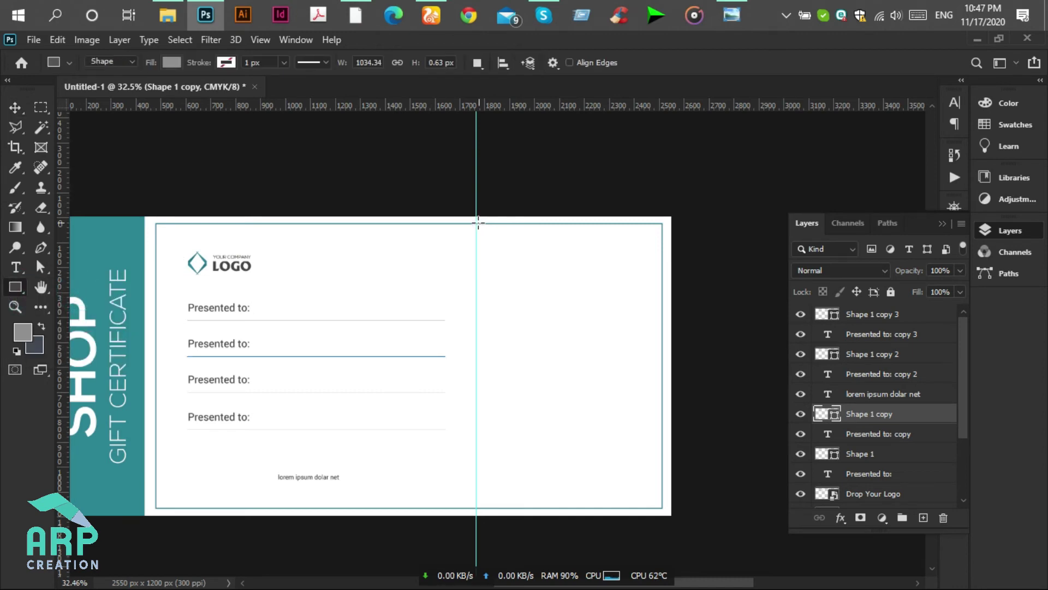
pyautogui.moveTo(476, 223); pyautogui.dragTo(663, 507)
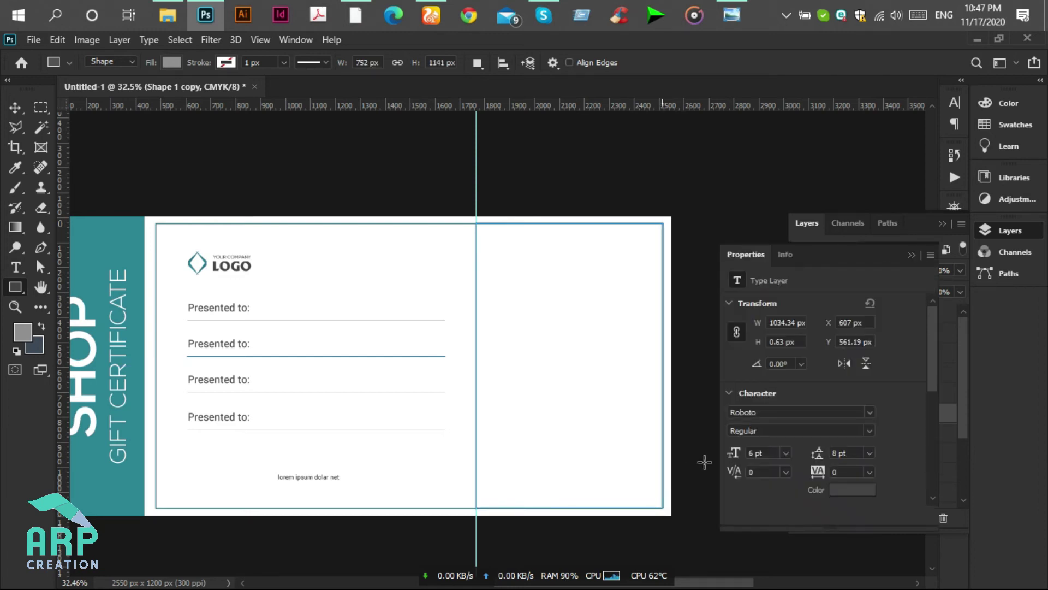
pyautogui.click(911, 255)
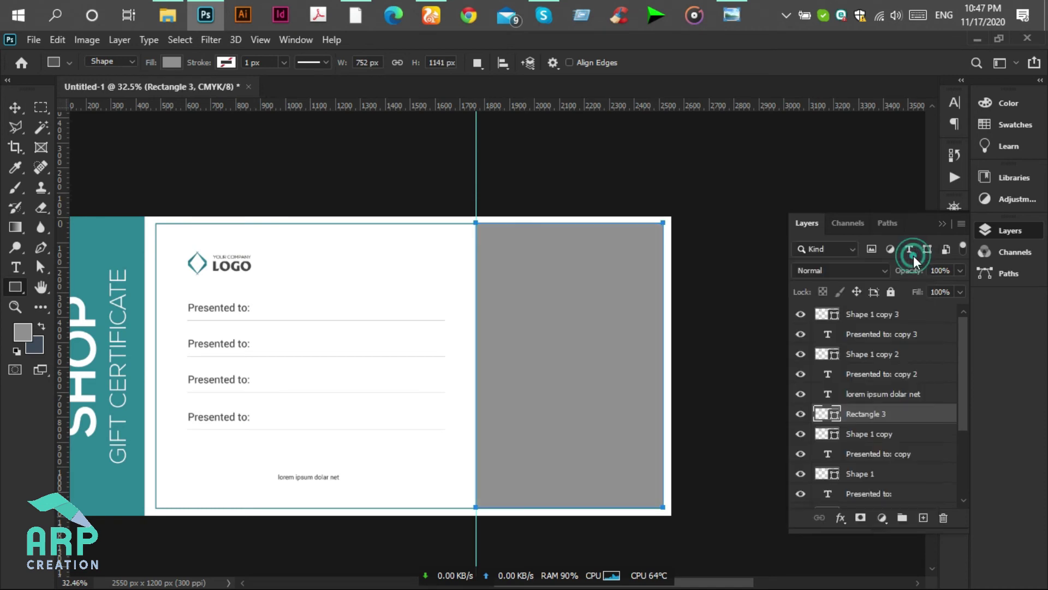
# - Duplicate the grey rectangle layer "Rectangle 3", keeping the default copy name
pyautogui.rightClick(886, 417)
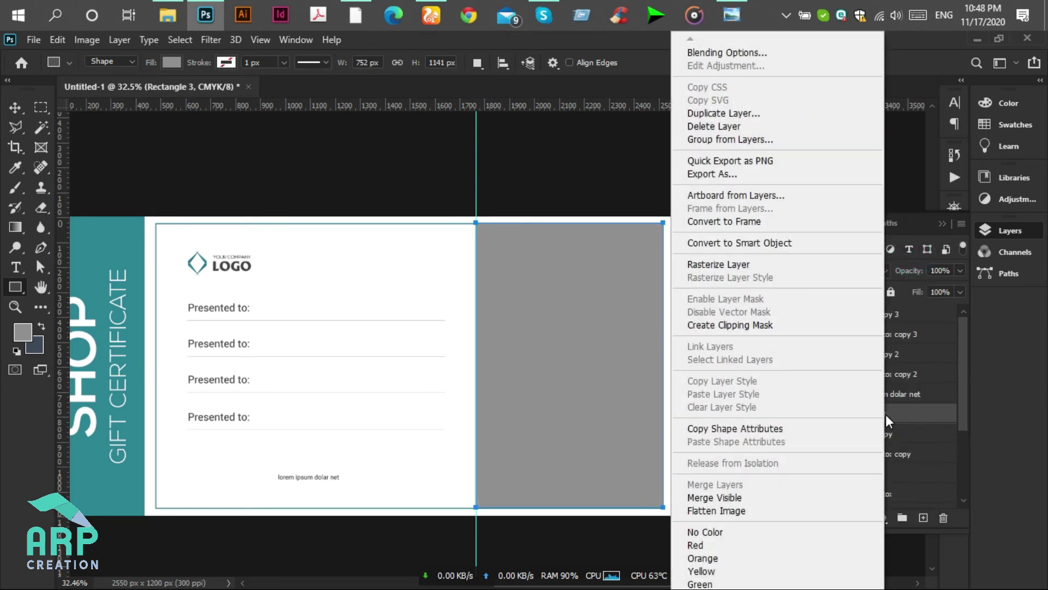
pyautogui.click(728, 114)
pyautogui.click(663, 178)
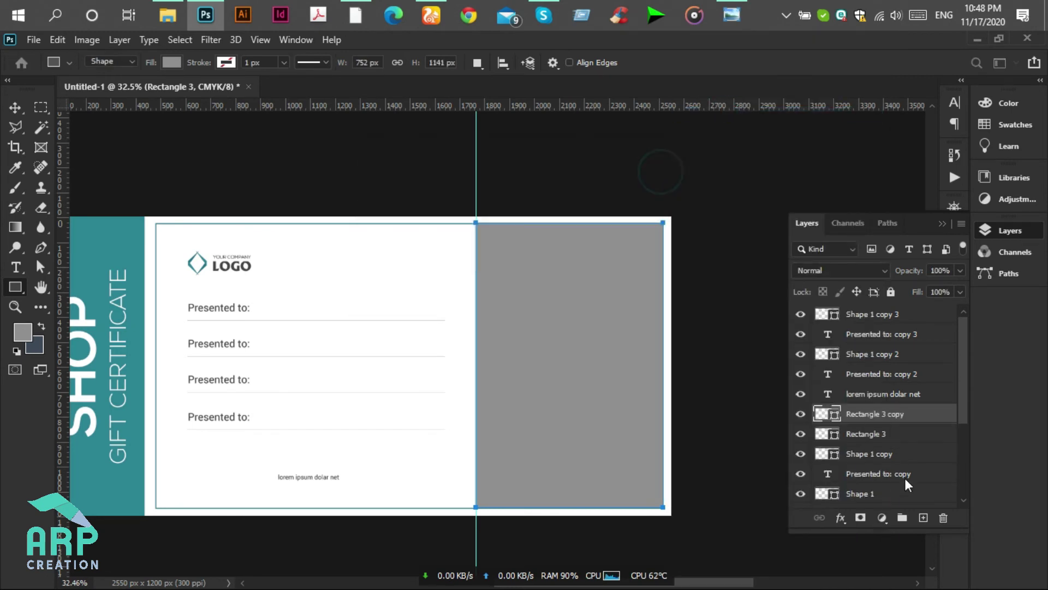
# - Clip the layer "Rectangle 3 copy" to "Rectangle 3" and convert the copy to a smart object
pyautogui.rightClick(892, 415)
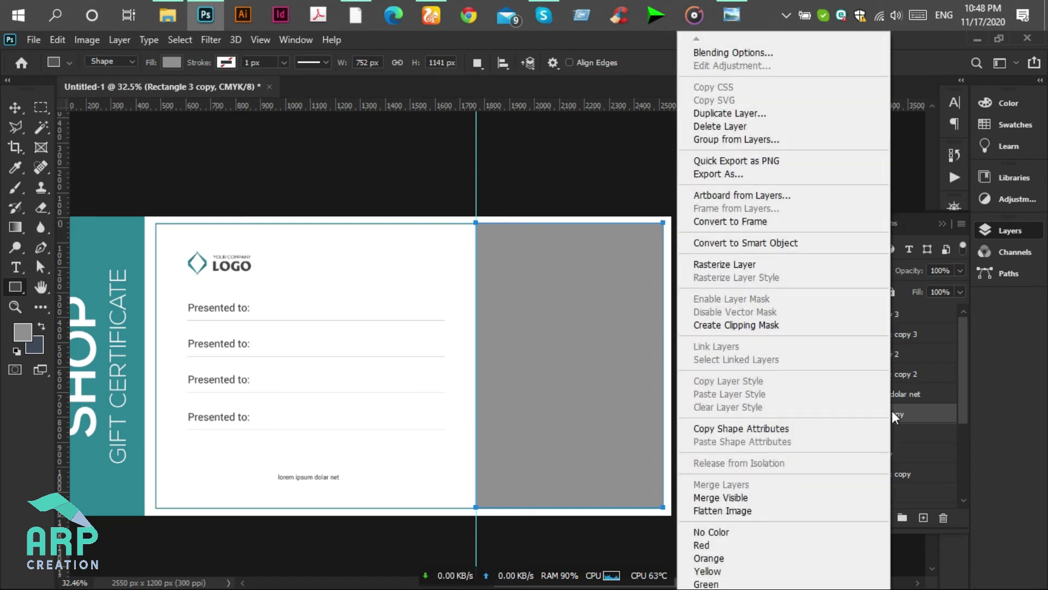
pyautogui.click(721, 325)
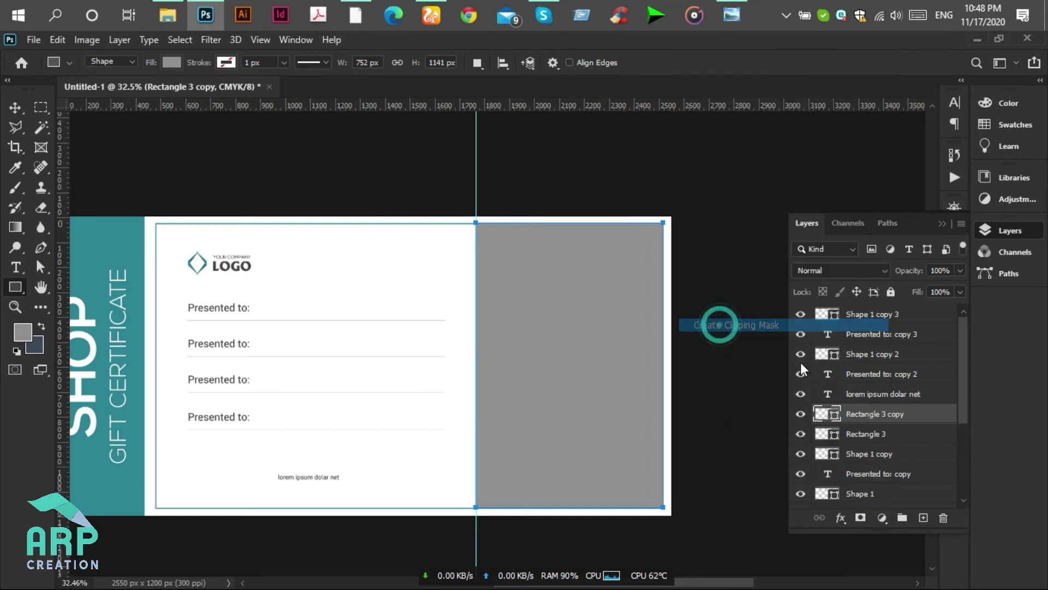
pyautogui.rightClick(911, 415)
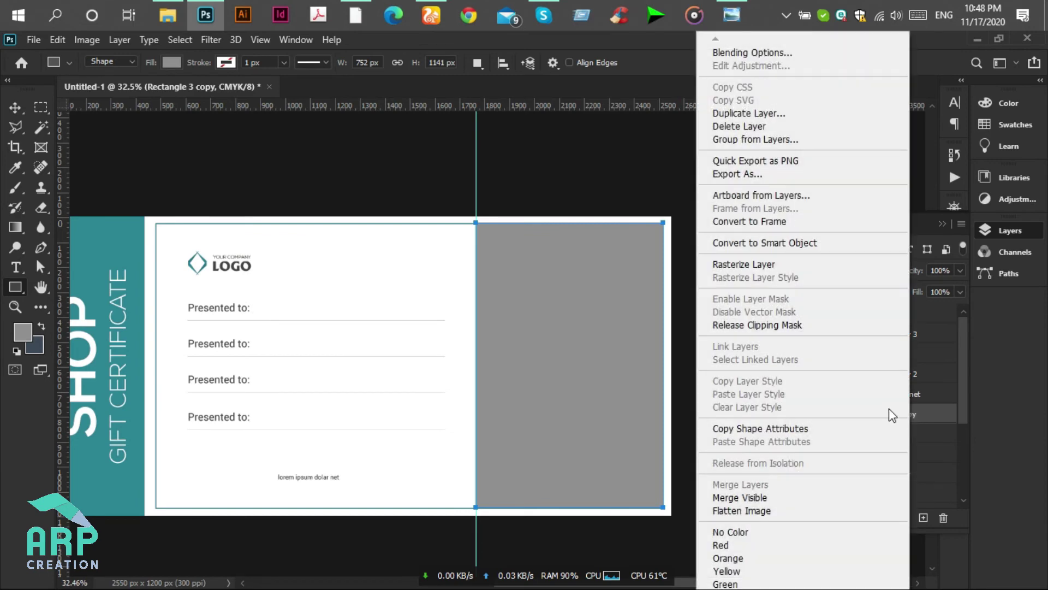
pyautogui.click(757, 242)
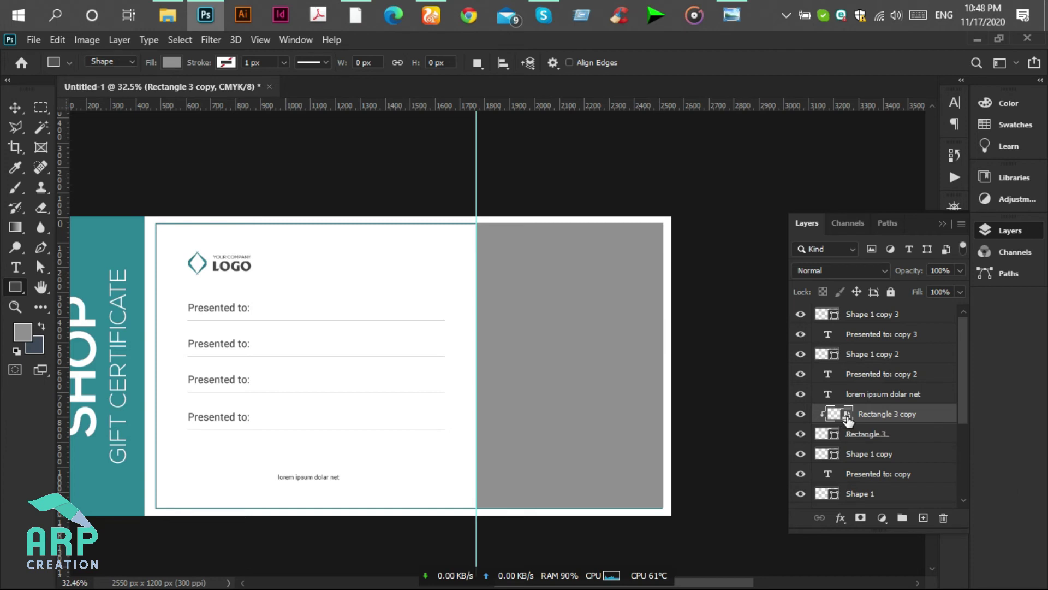
# - Open the smart object's contents and place the Downloads photo delighted-young-female-car-dealer-in-car-salon-4173197.jpg into it
pyautogui.doubleClick(848, 416)
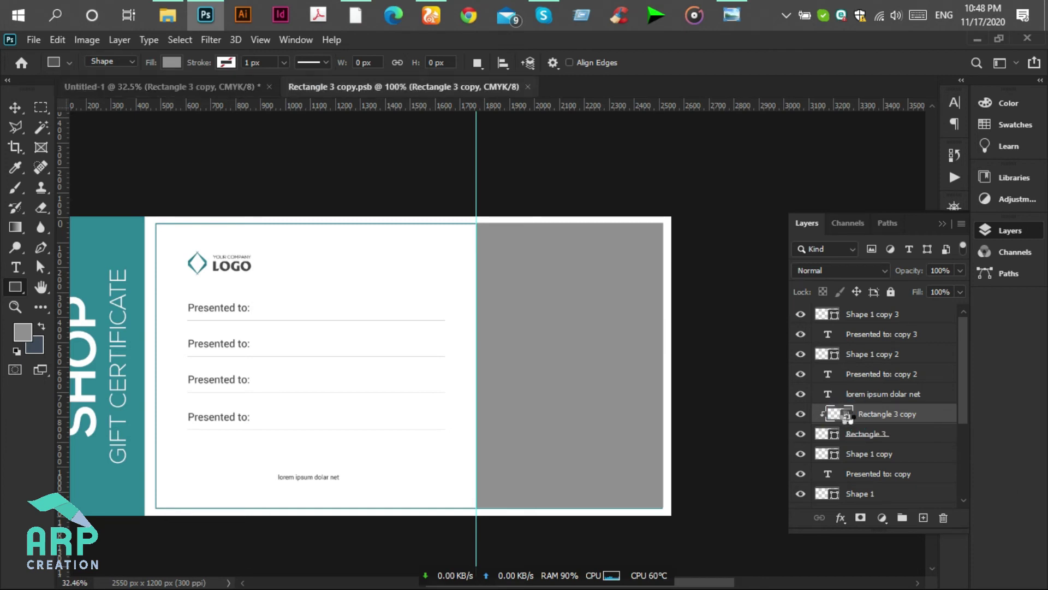
pyautogui.click(170, 10)
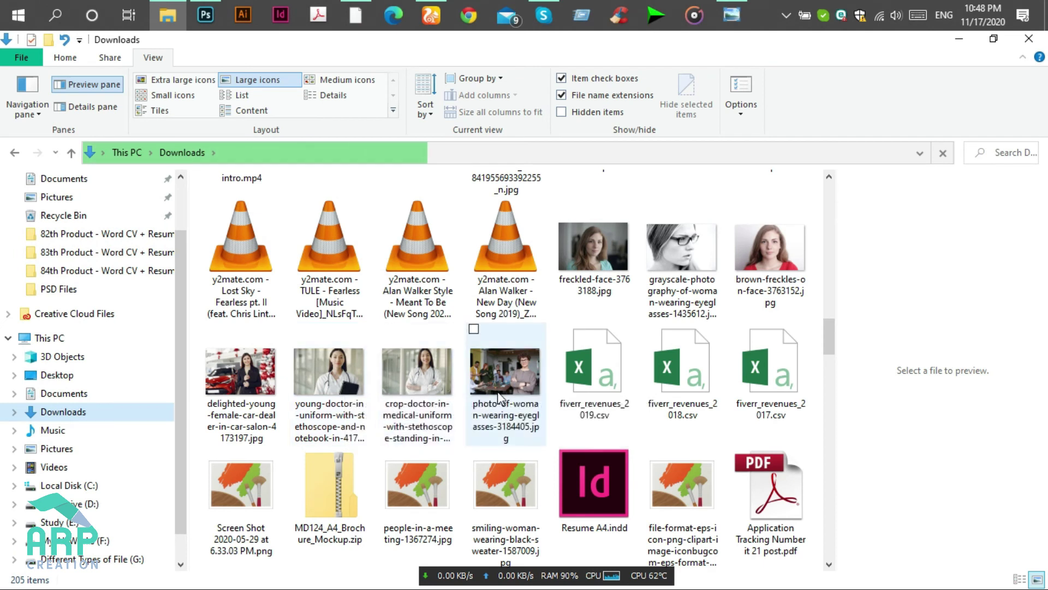
pyautogui.click(244, 397)
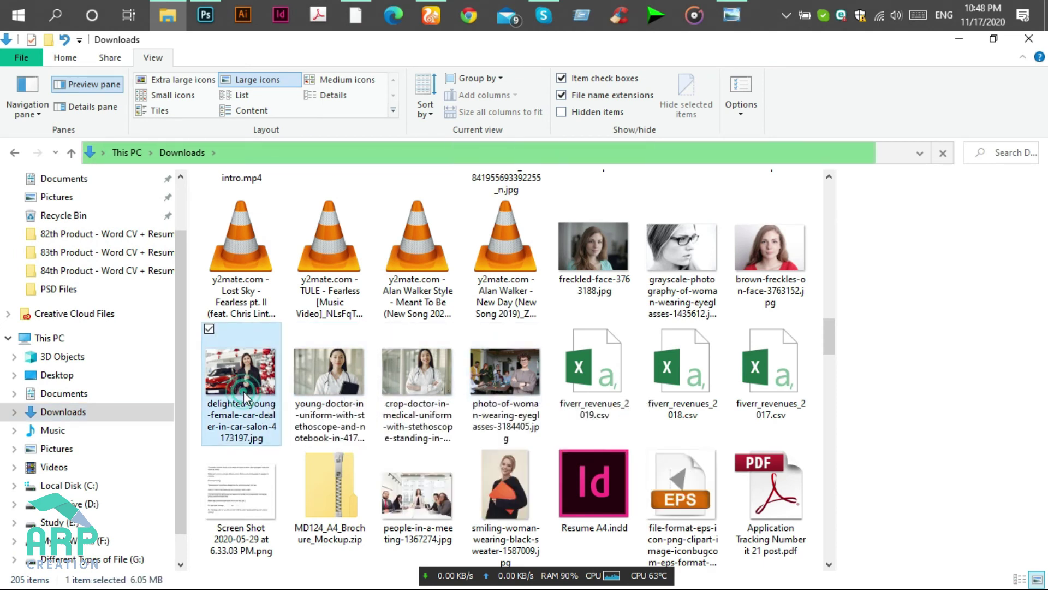
pyautogui.moveTo(244, 397); pyautogui.dragTo(453, 421)
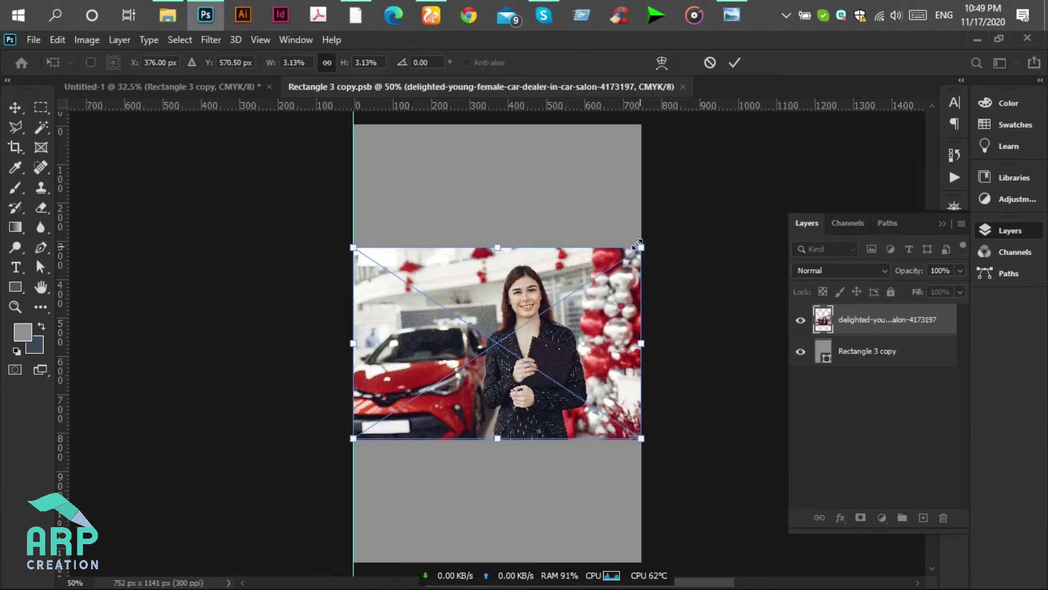
# - Scale the placed photo to about 7.17% so it fills the canvas height, and shift it left to X 258 px
pyautogui.moveTo(638, 245); pyautogui.dragTo(839, 145)
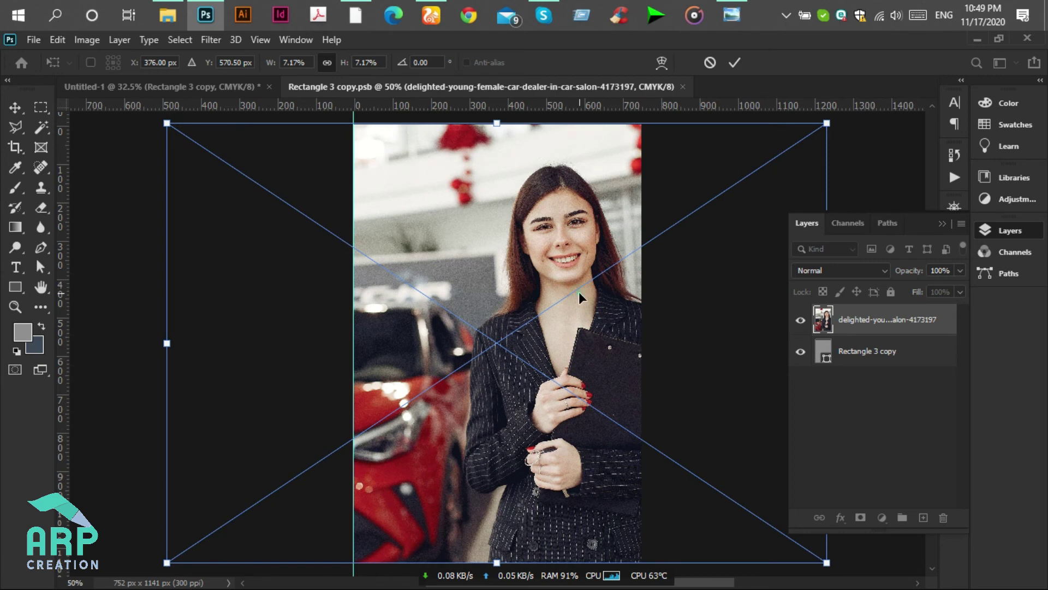
pyautogui.moveTo(579, 291); pyautogui.dragTo(533, 294)
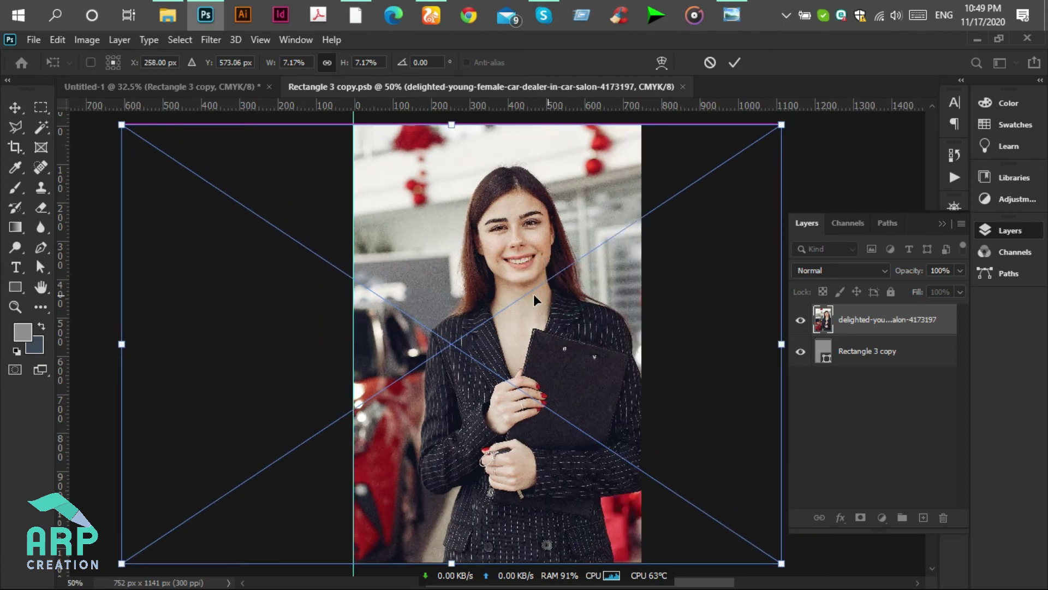
pyautogui.click(737, 64)
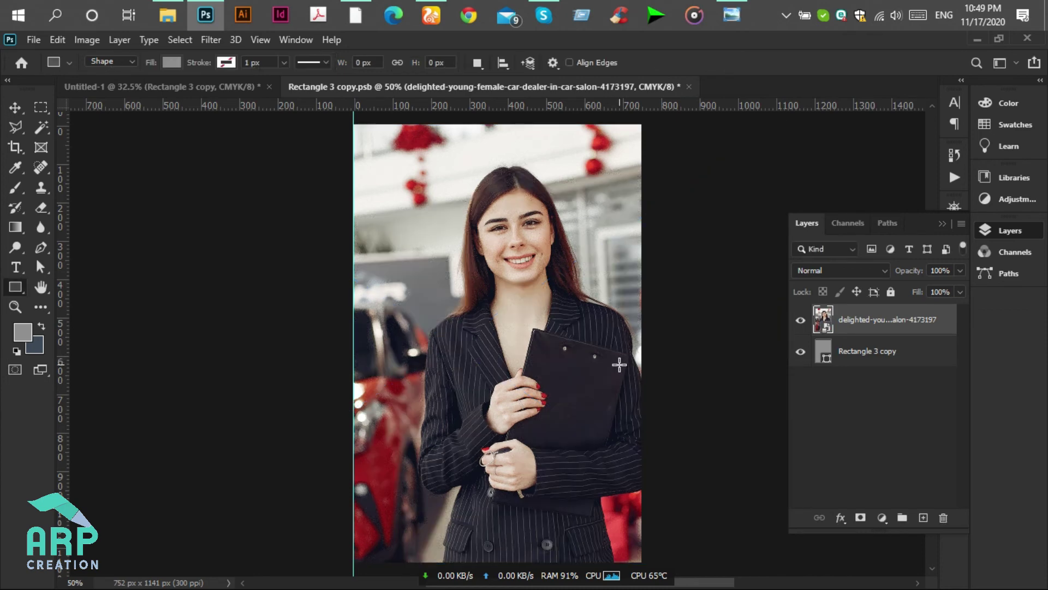
# - Nudge the photo further left until the woman is roughly centred, then save and close the smart object
pyautogui.click(15, 107)
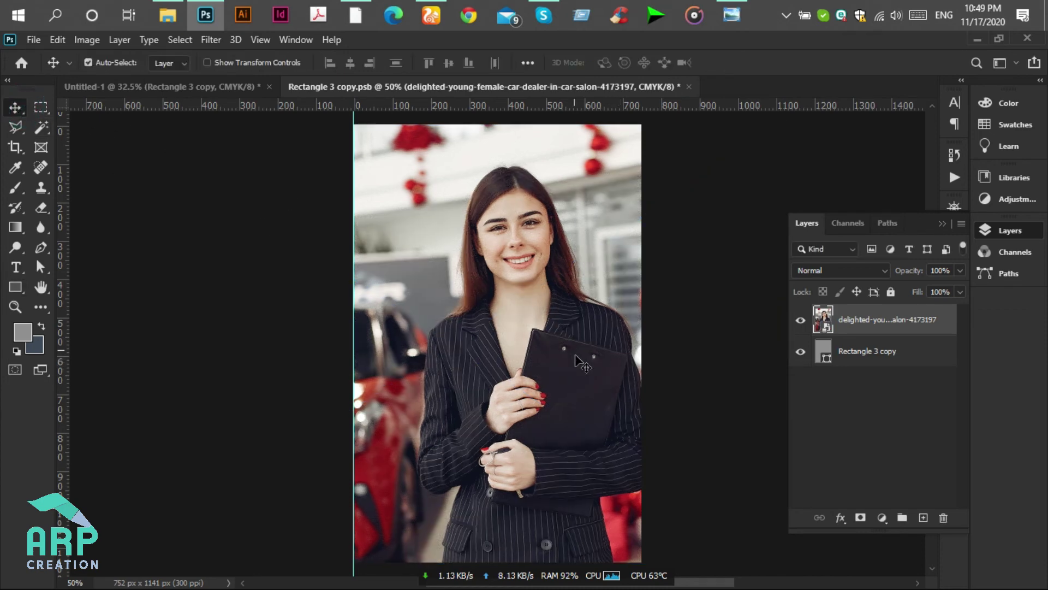
pyautogui.press('Left')
pyautogui.press('Left')
pyautogui.press('Left')
pyautogui.press('Left')
pyautogui.press('Left')
pyautogui.press('Left')
pyautogui.press('Left')
pyautogui.press('Left')
pyautogui.press('Left')
pyautogui.press('Left')
pyautogui.press('Left')
pyautogui.press('Left')
pyautogui.press('Left')
pyautogui.press('Left')
pyautogui.press('Left')
pyautogui.press('Left')
pyautogui.press('Left')
pyautogui.press('Left')
pyautogui.press('Left')
pyautogui.press('Left')
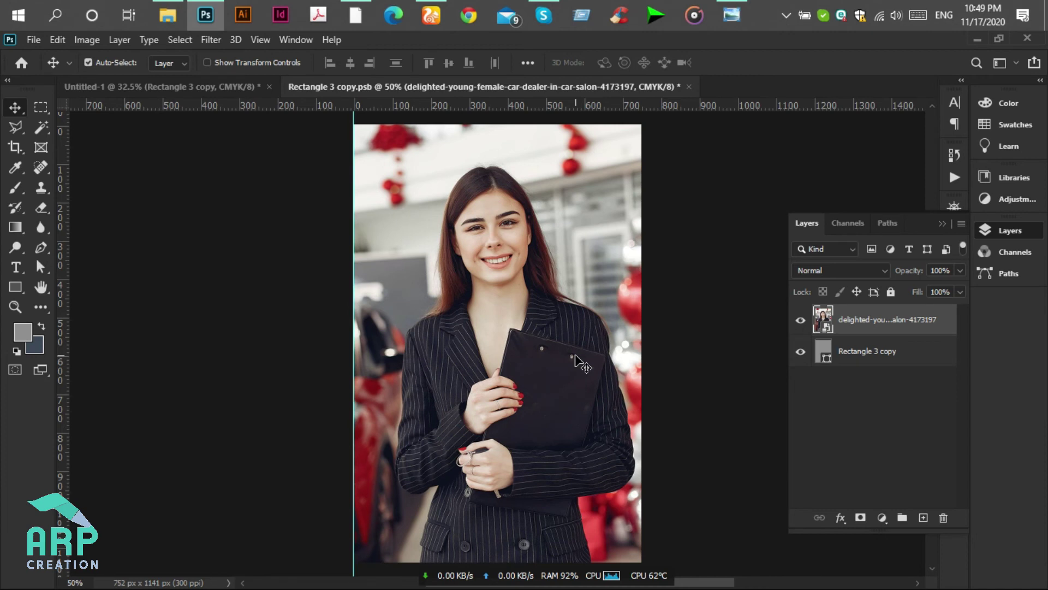
pyautogui.press('ctrl')
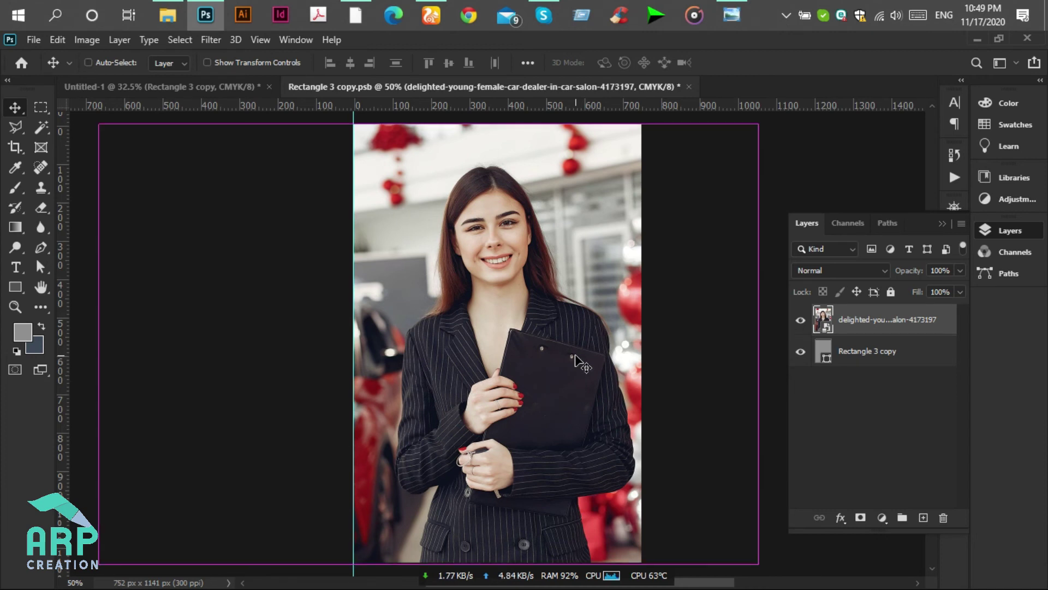
pyautogui.click(681, 87)
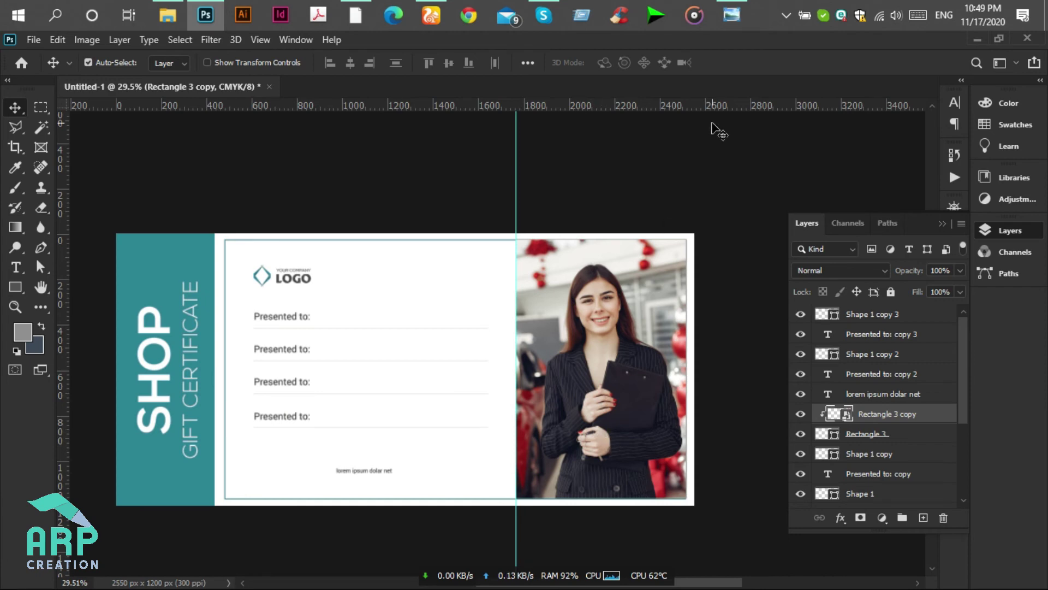
# - Draw a circle about 261 px wide over the upper part of the photo's left edge, following the price badge in the reference image
pyautogui.click(731, 15)
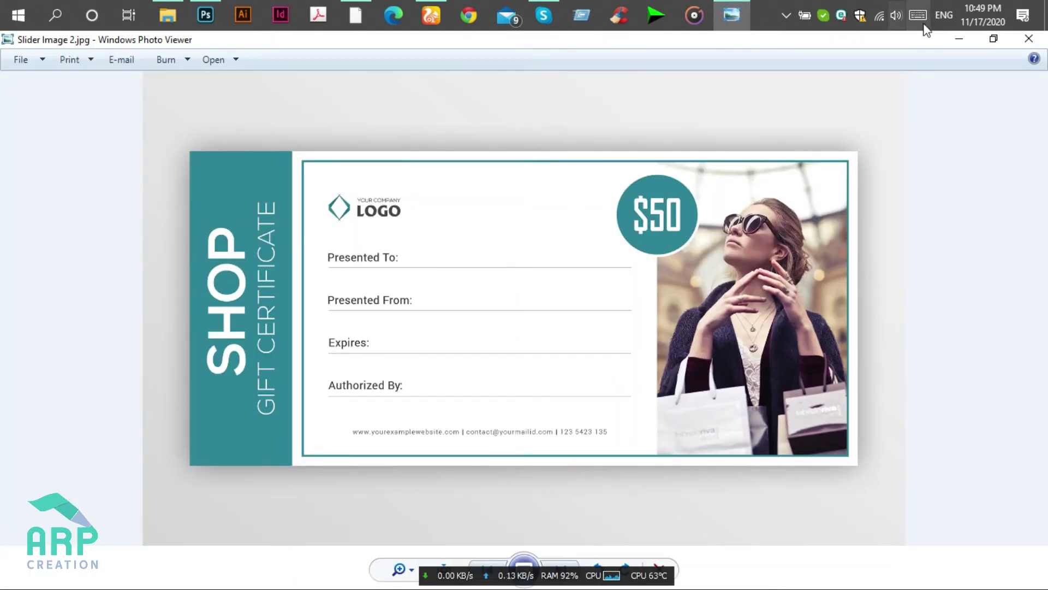
pyautogui.click(959, 38)
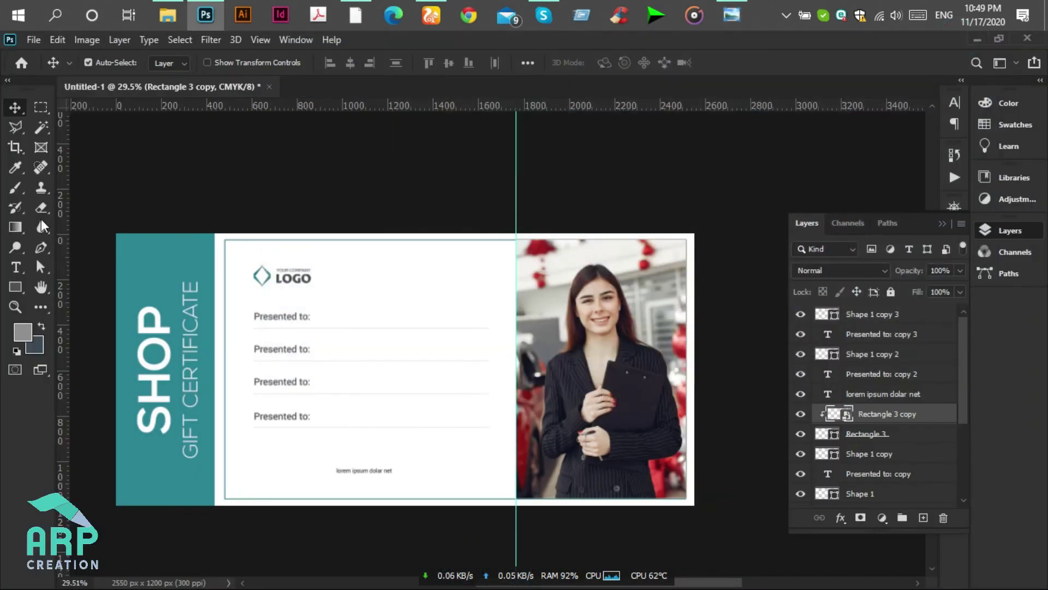
pyautogui.click(25, 287)
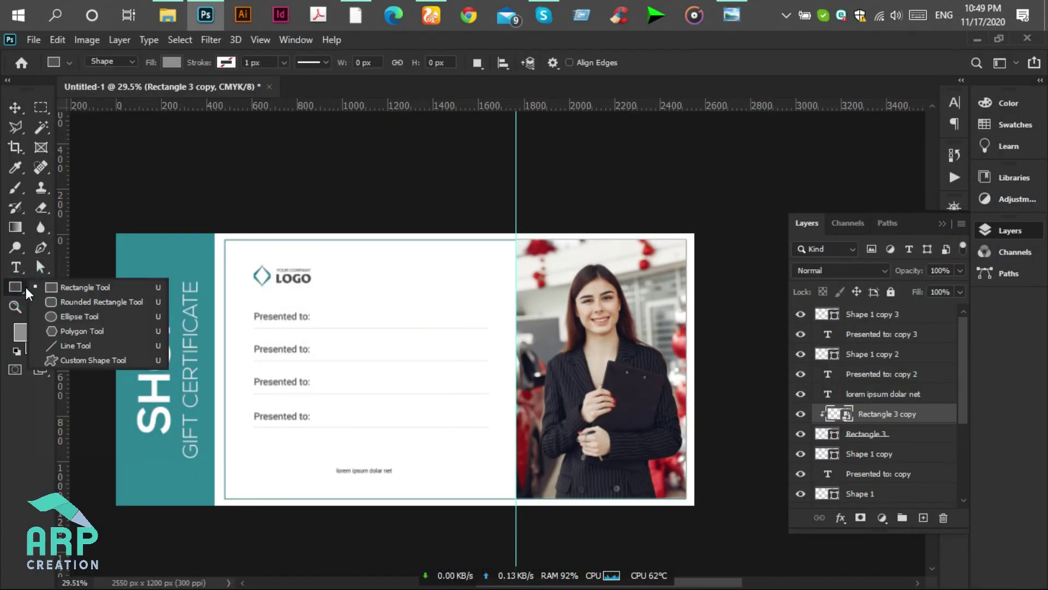
pyautogui.click(75, 318)
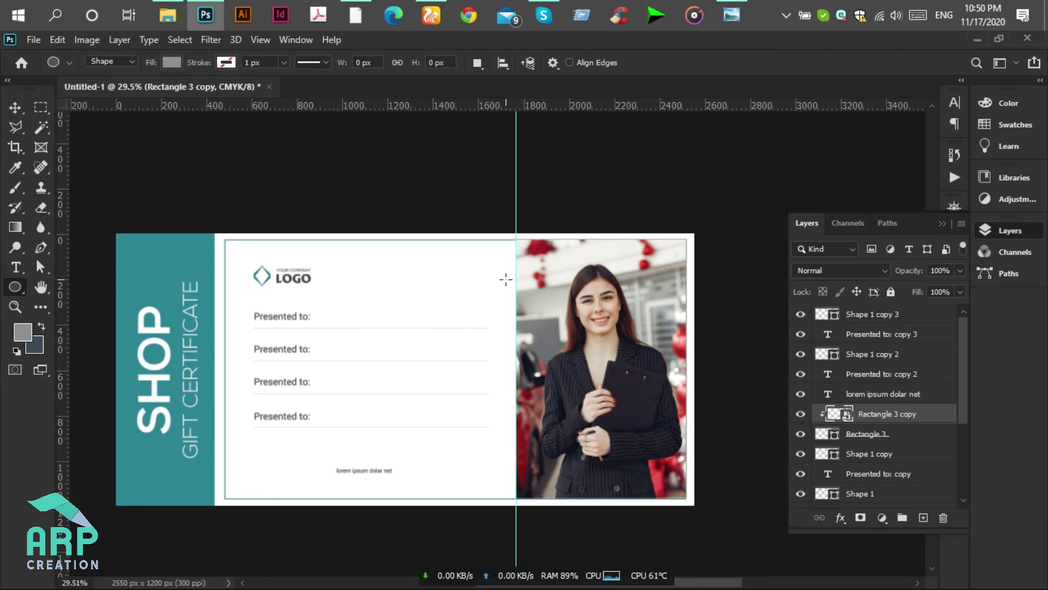
pyautogui.moveTo(503, 268); pyautogui.dragTo(561, 340)
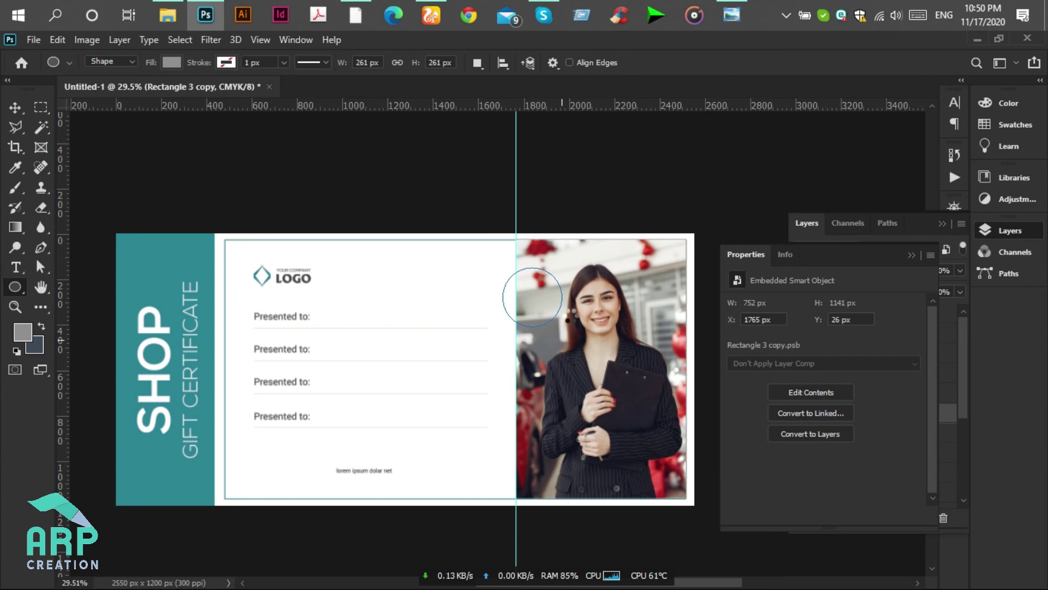
# - Compare the badge with the reference image and fill the circle with the recently used teal
pyautogui.click(737, 20)
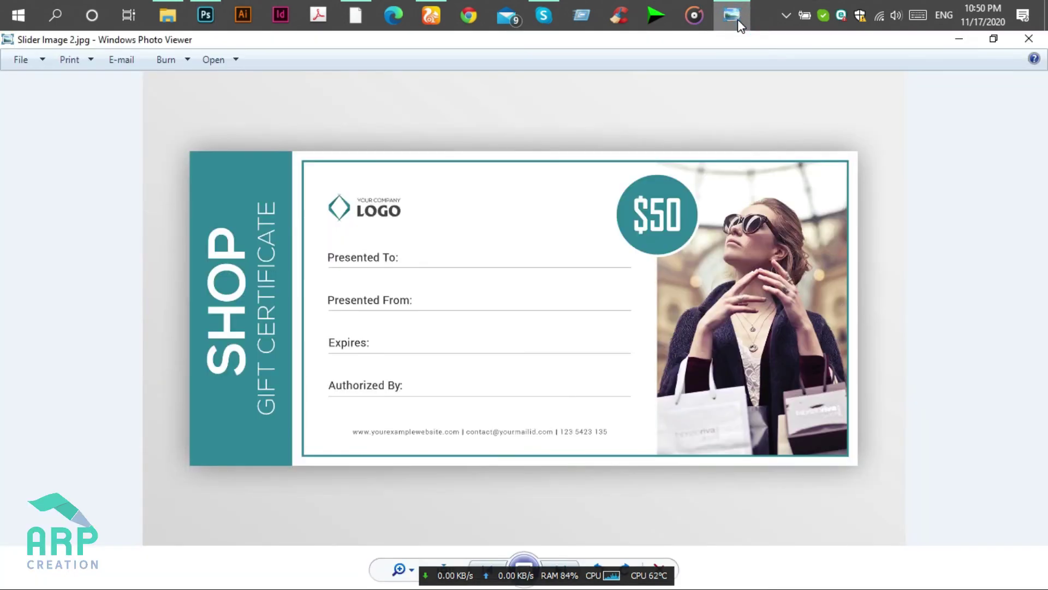
pyautogui.click(738, 19)
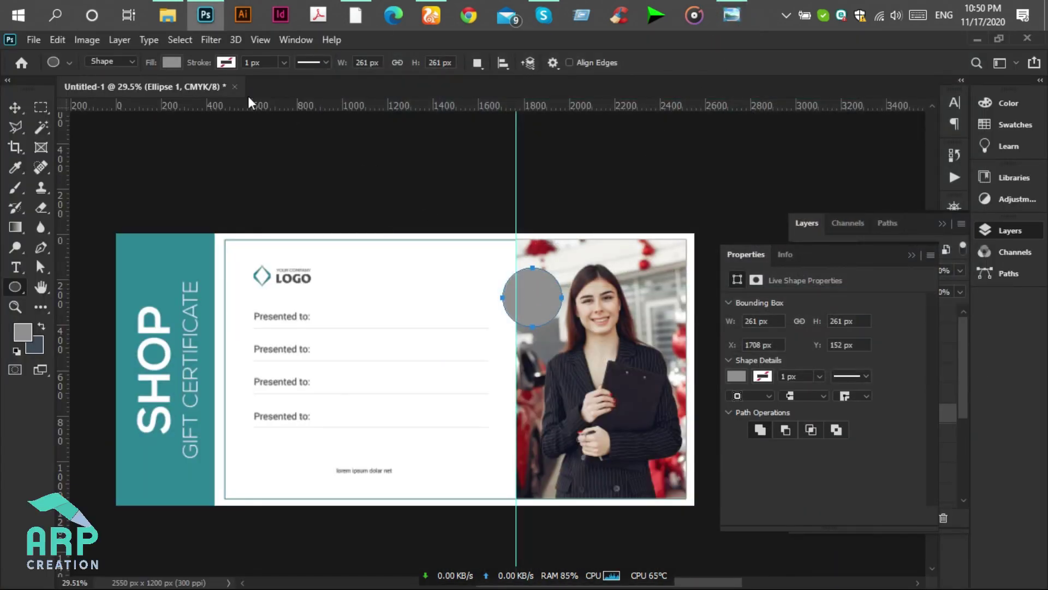
pyautogui.click(171, 62)
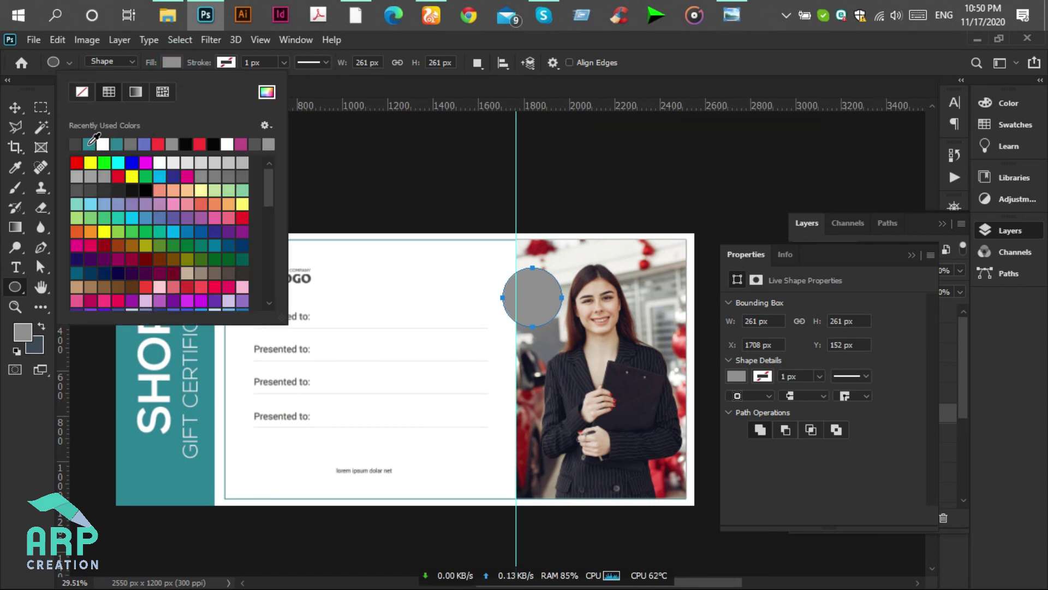
pyautogui.click(89, 144)
# - Scale the teal circle proportionally about its centre to about 145%, roughly 379 px across
pyautogui.click(15, 107)
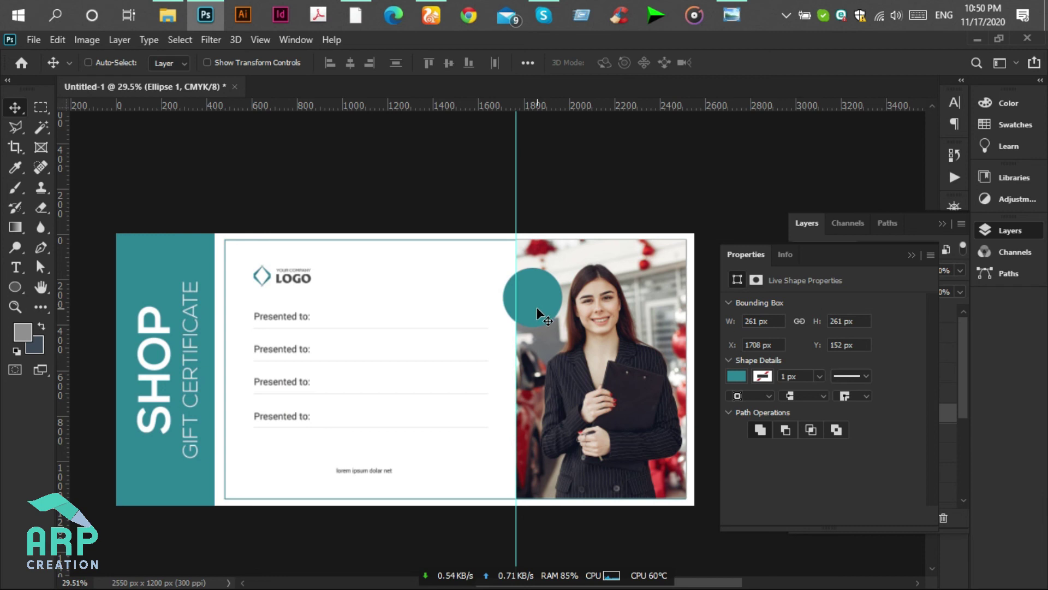
pyautogui.hotkey('ctrl', 't')
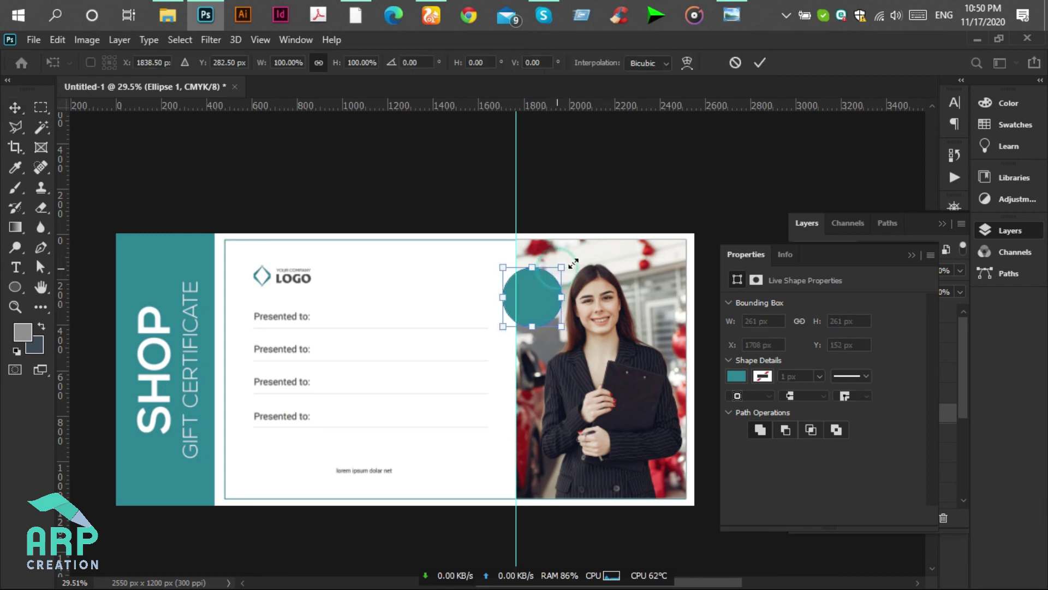
pyautogui.moveTo(558, 267); pyautogui.dragTo(576, 260)
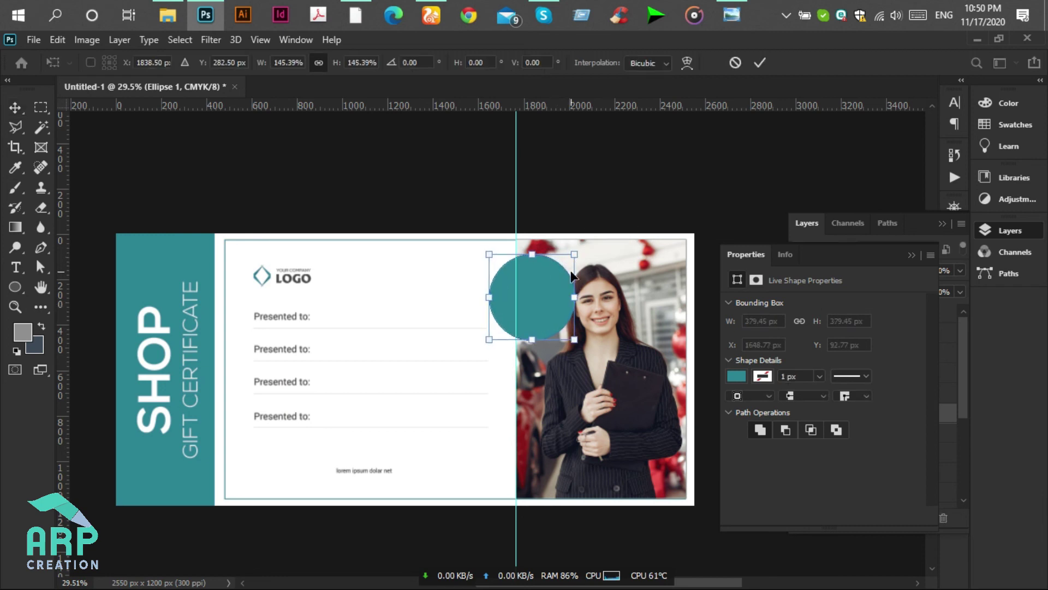
pyautogui.click(765, 63)
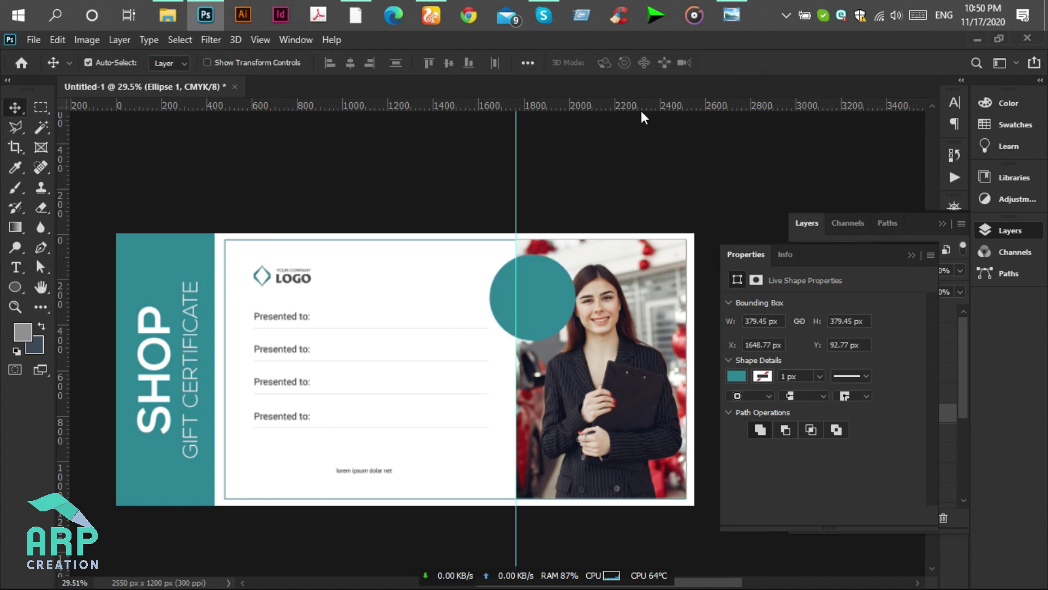
# - Give the teal circle a 4 px white stroke and centre it horizontally on the vertical guide
pyautogui.click(16, 287)
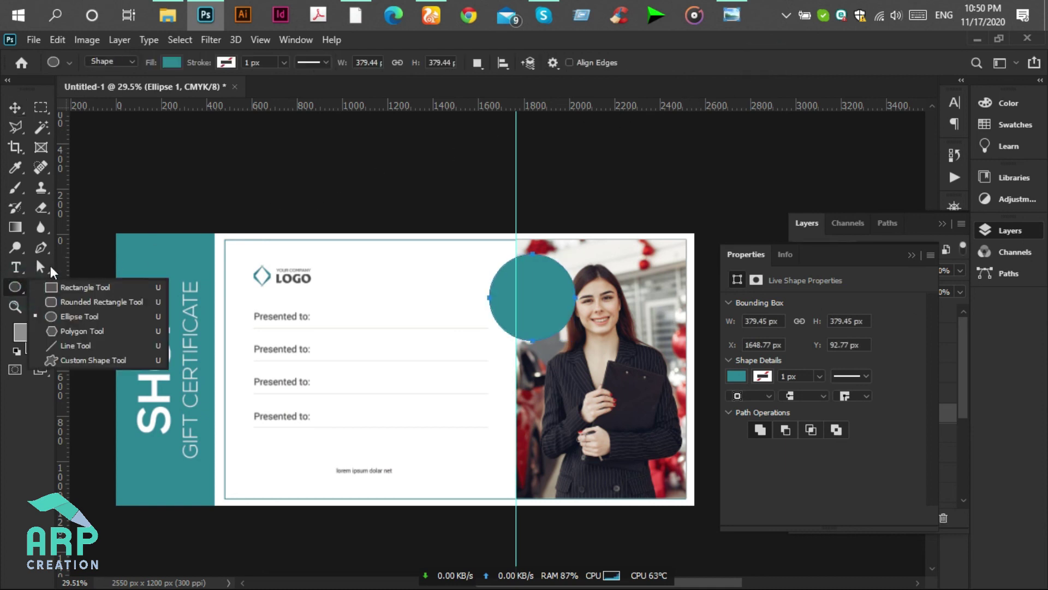
pyautogui.click(226, 60)
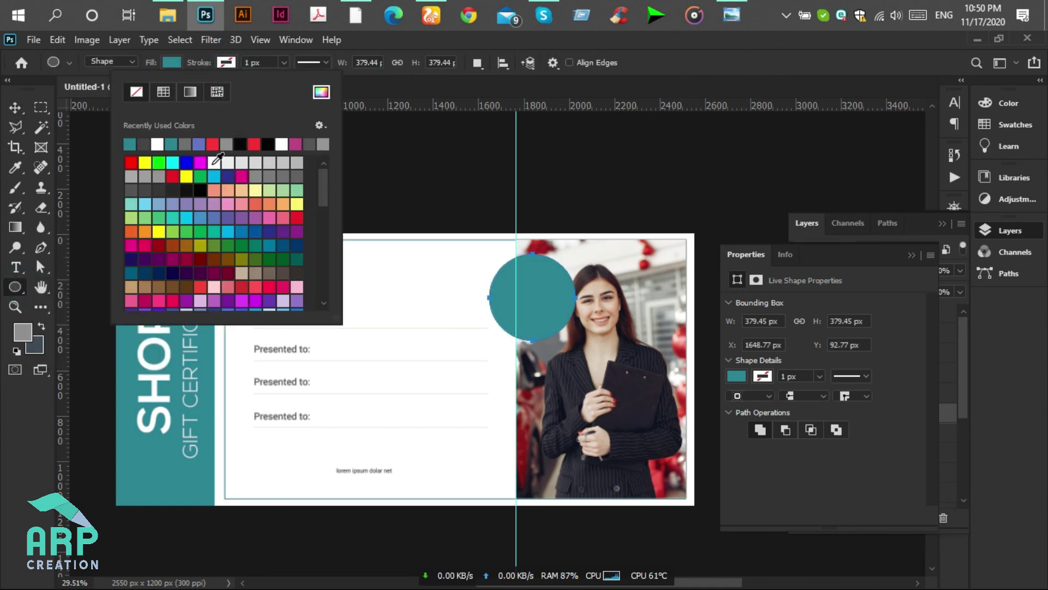
pyautogui.click(213, 163)
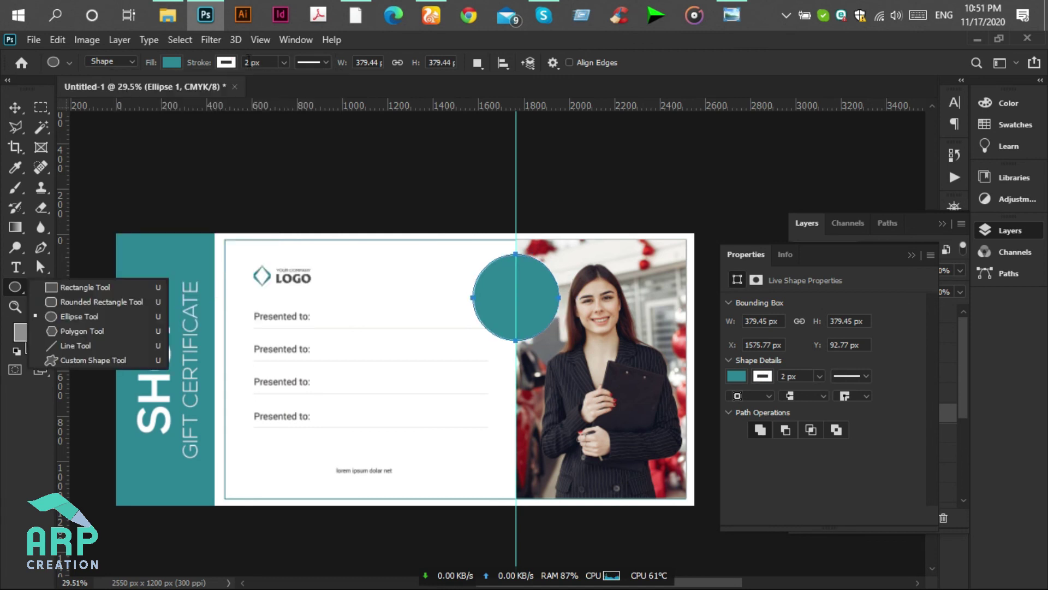
pyautogui.click(251, 61)
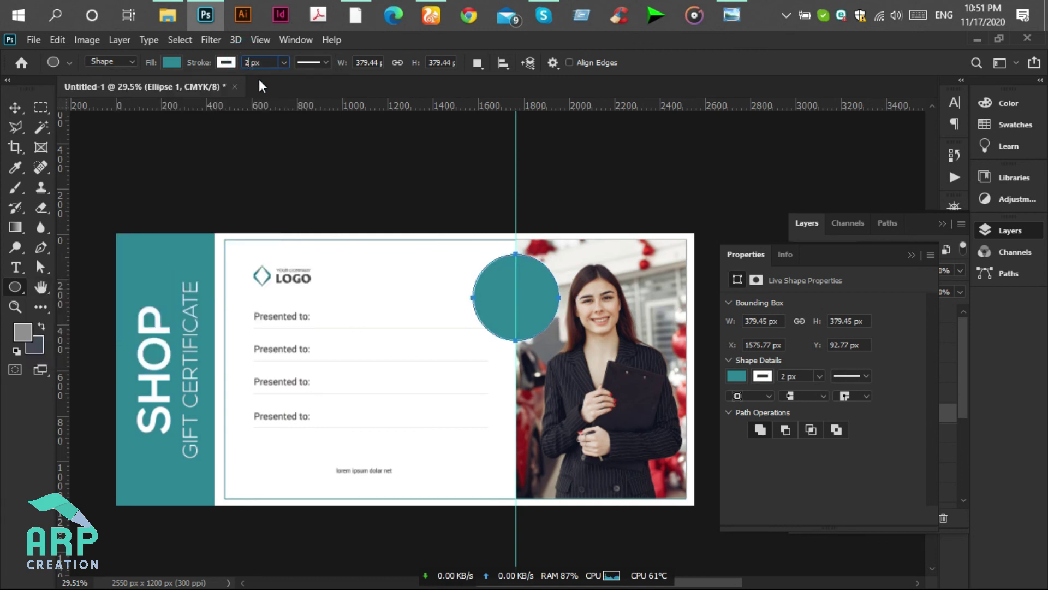
pyautogui.write('4')
pyautogui.press('Return')
pyautogui.click(15, 107)
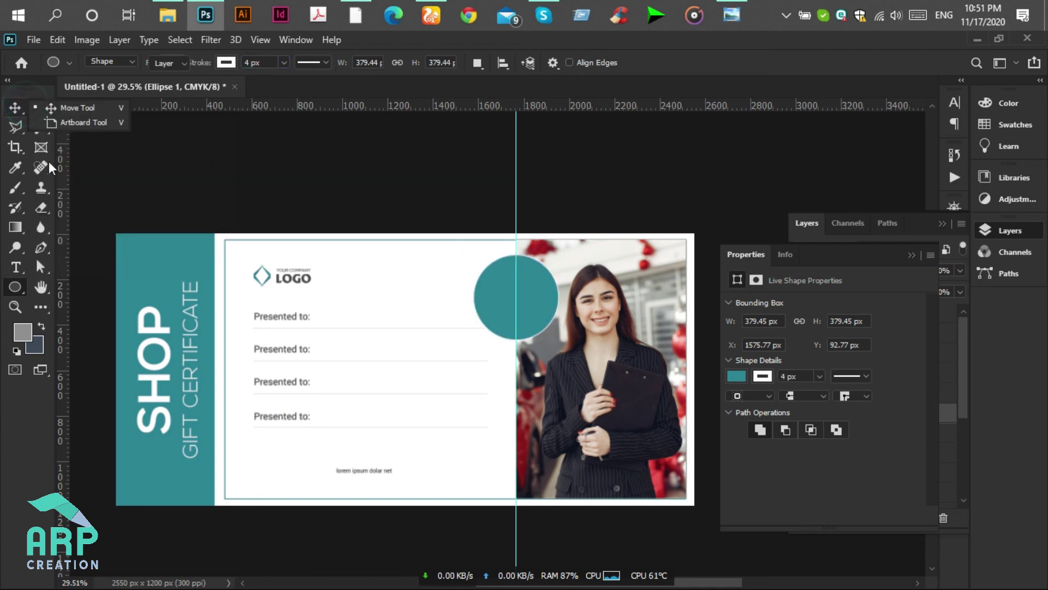
# - Add the horizontal text "$50" on the teal circle and colour it white
pyautogui.click(19, 268)
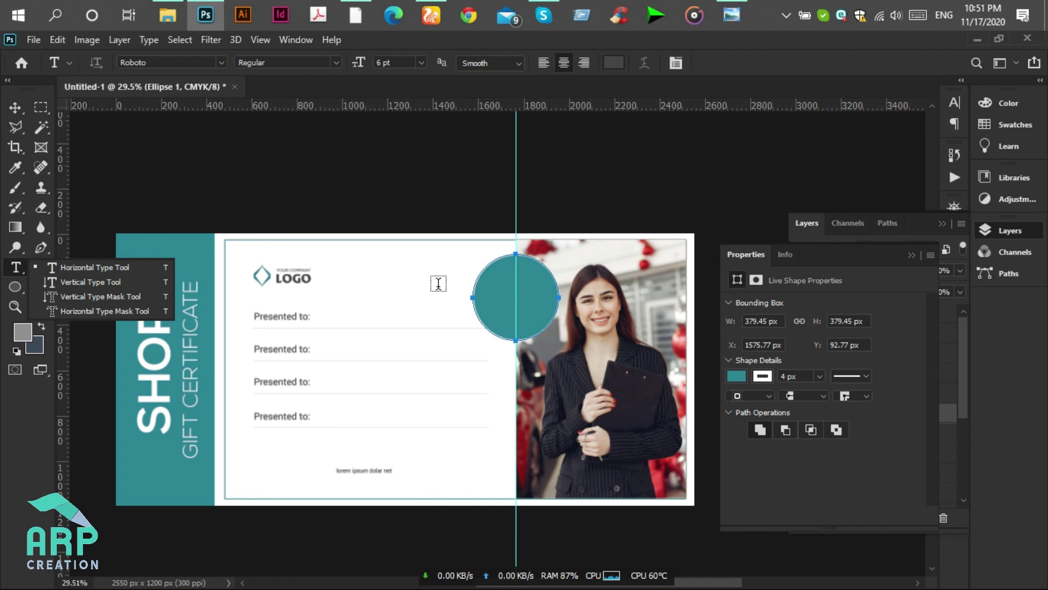
pyautogui.click(502, 295)
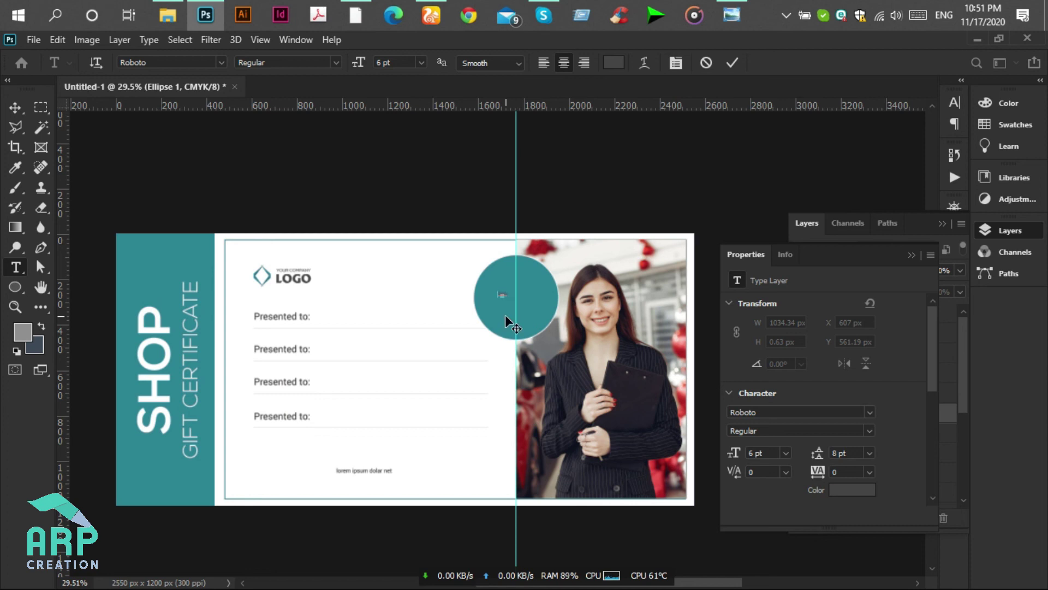
pyautogui.hotkey('ctrl', 'a')
pyautogui.click(613, 64)
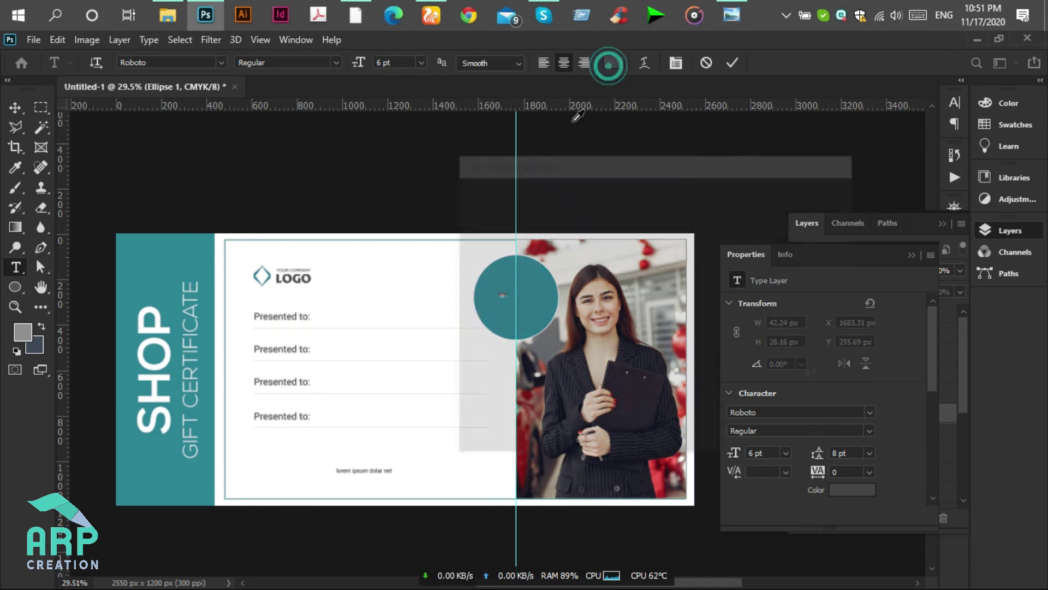
pyautogui.click(426, 254)
pyautogui.click(810, 191)
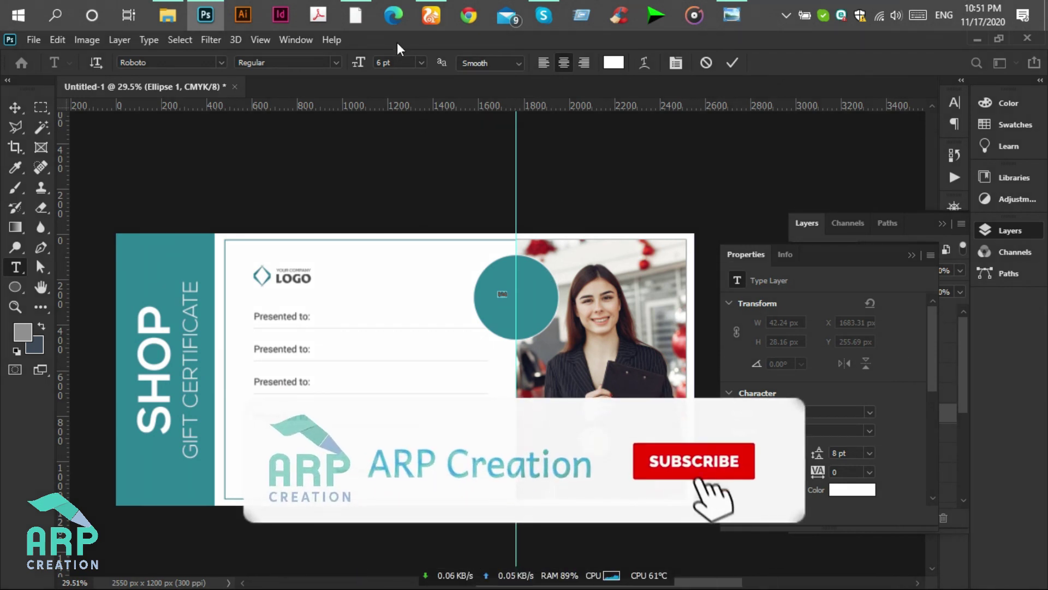
# - Set the "$50" text to 40 pt in the AgencyFB Bold font
pyautogui.click(380, 62)
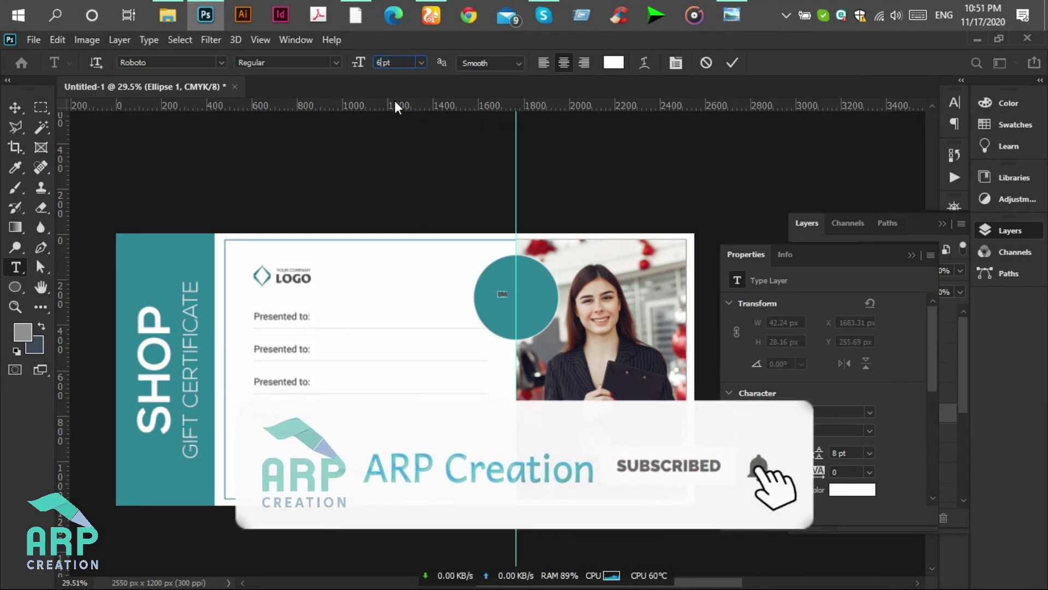
pyautogui.write('40')
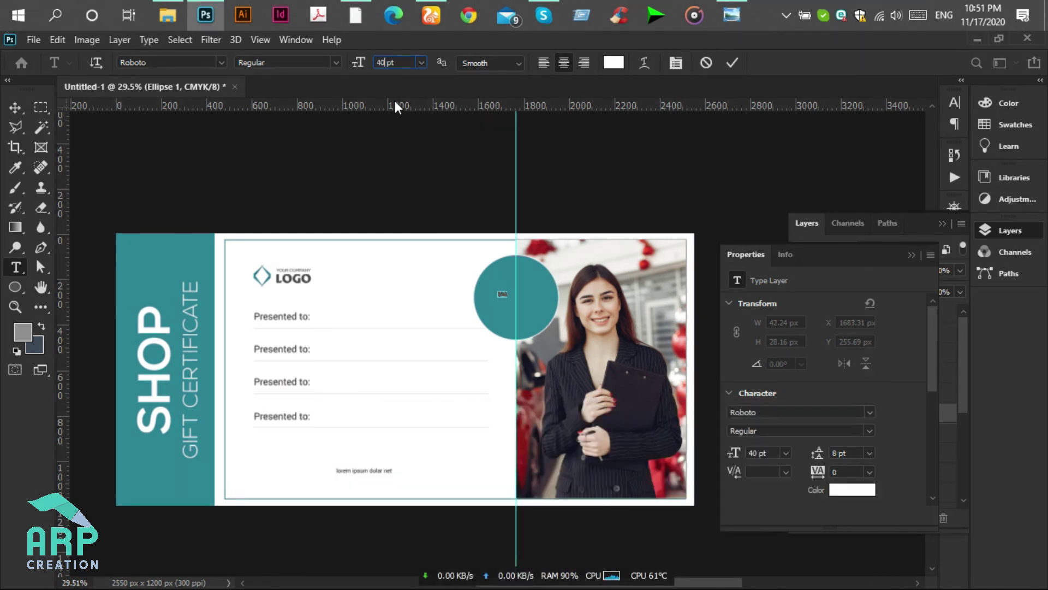
pyautogui.press('Return')
pyautogui.click(179, 64)
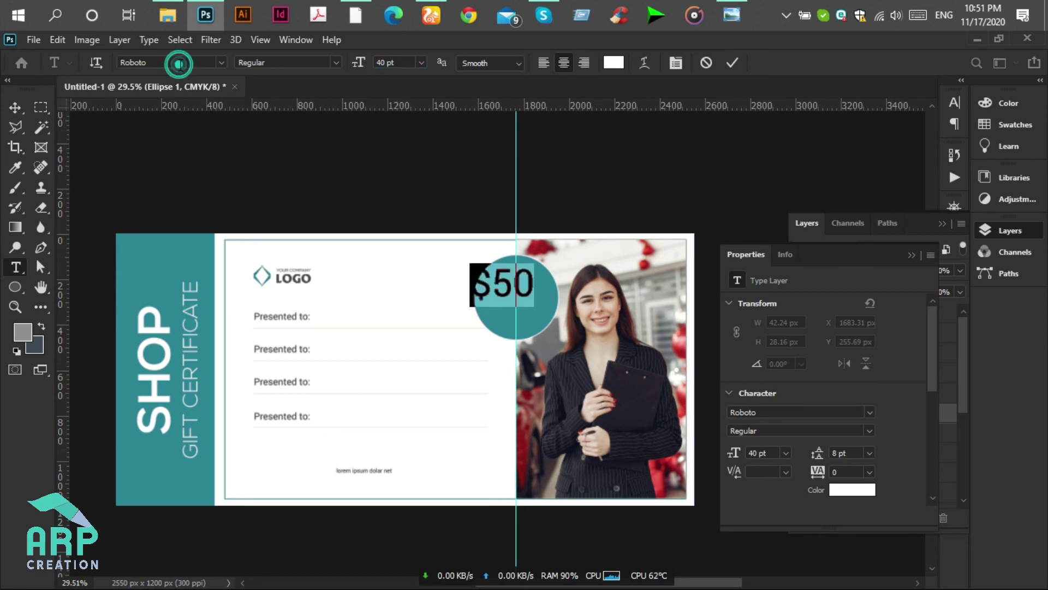
pyautogui.write('age')
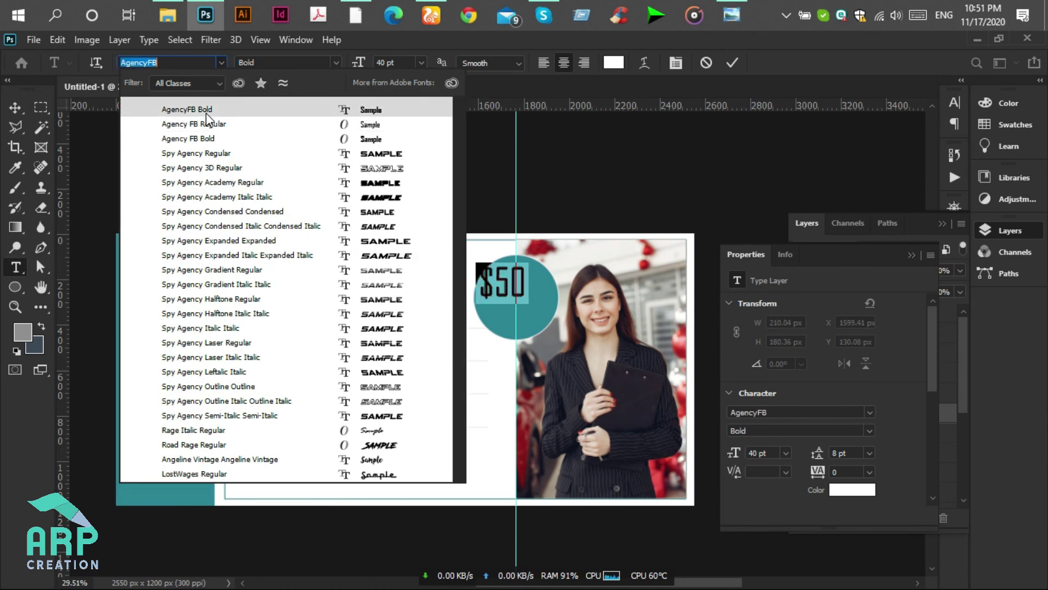
pyautogui.click(206, 111)
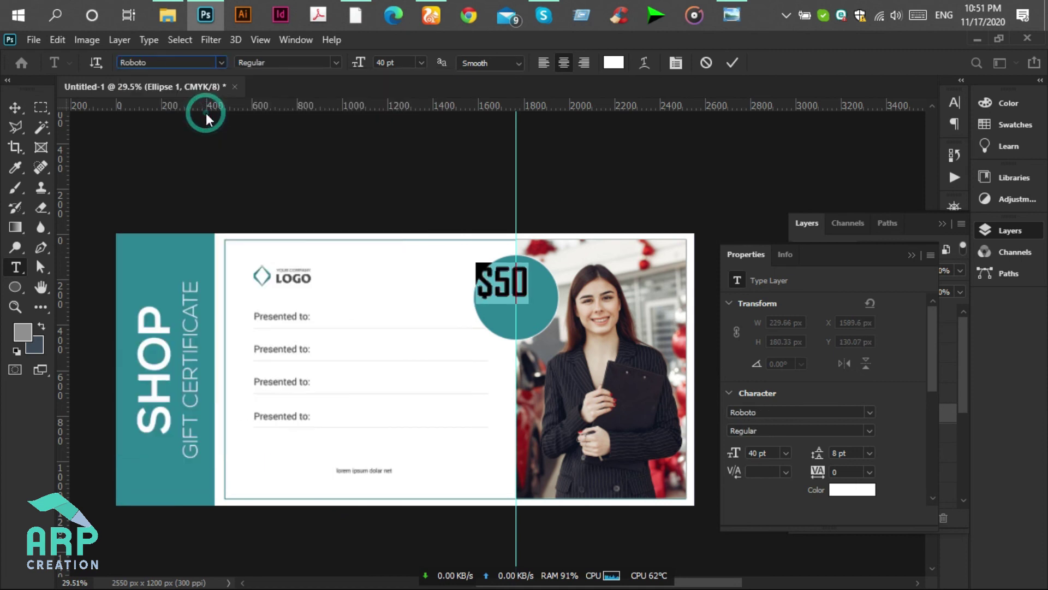
# - Centre the "$50" text inside the teal circle and remove the vertical guide from the canvas
pyautogui.click(509, 293)
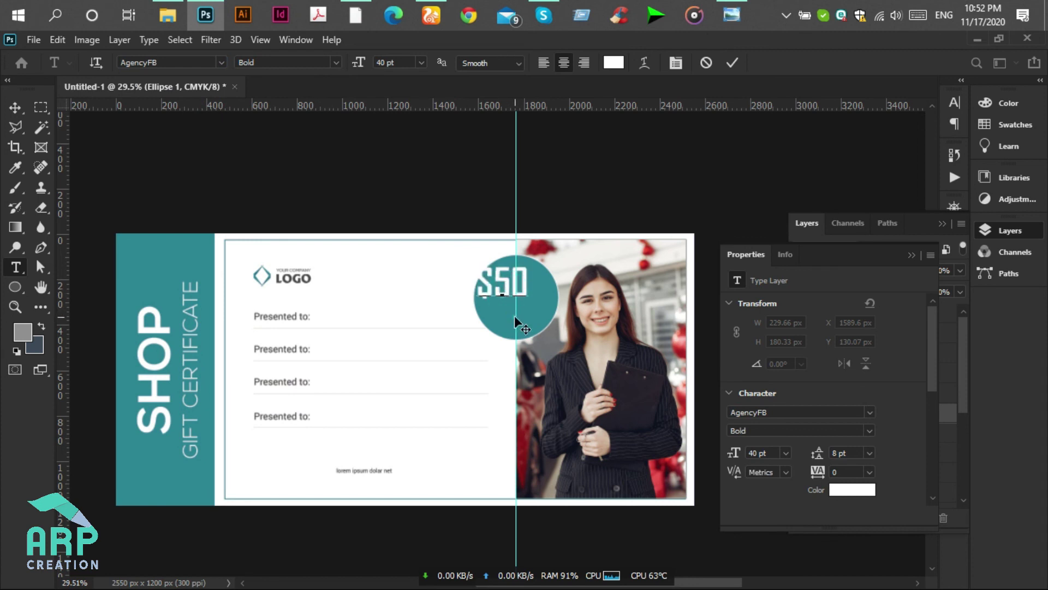
pyautogui.click(526, 332)
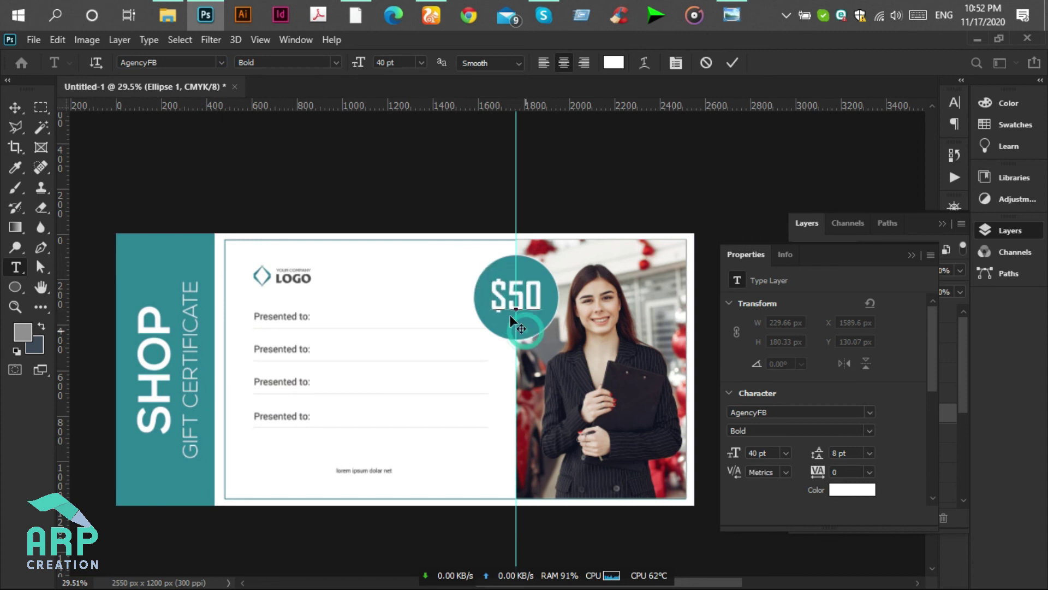
pyautogui.click(15, 107)
pyautogui.moveTo(516, 200); pyautogui.dragTo(68, 232)
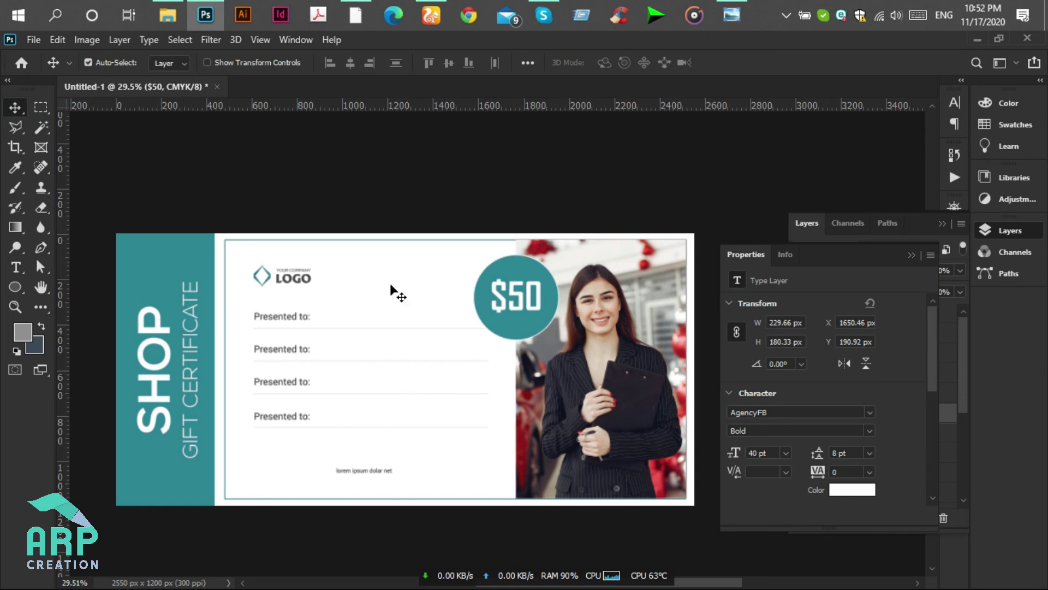
# - Collapse the floating Properties and Layers panels around the certificate and minimise the open windows to reach the desktop
pyautogui.click(911, 254)
pyautogui.click(943, 224)
pyautogui.scroll(-2, 417, 329)
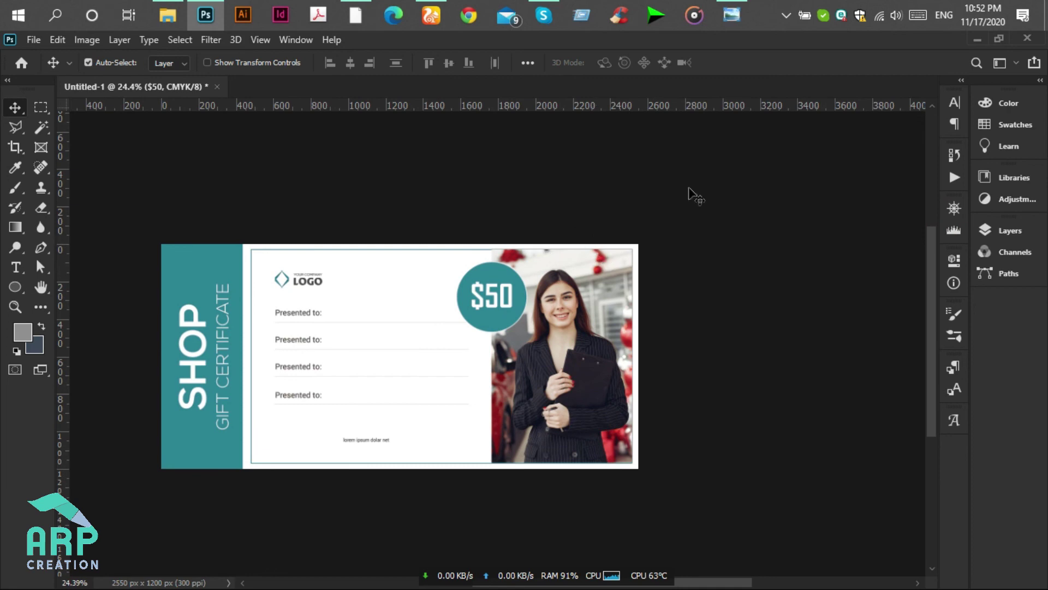
pyautogui.click(977, 39)
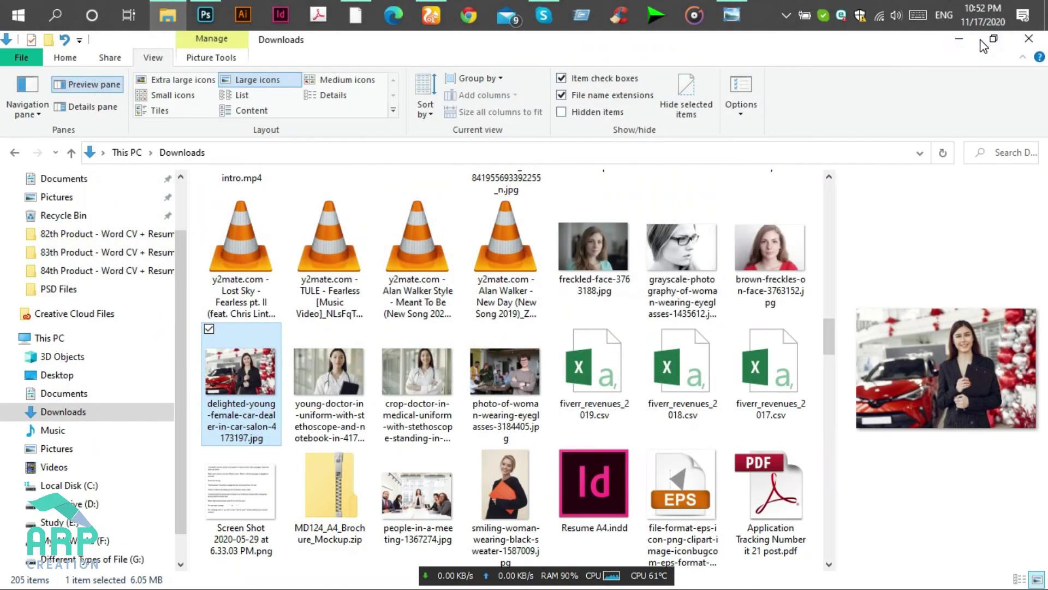
pyautogui.click(957, 44)
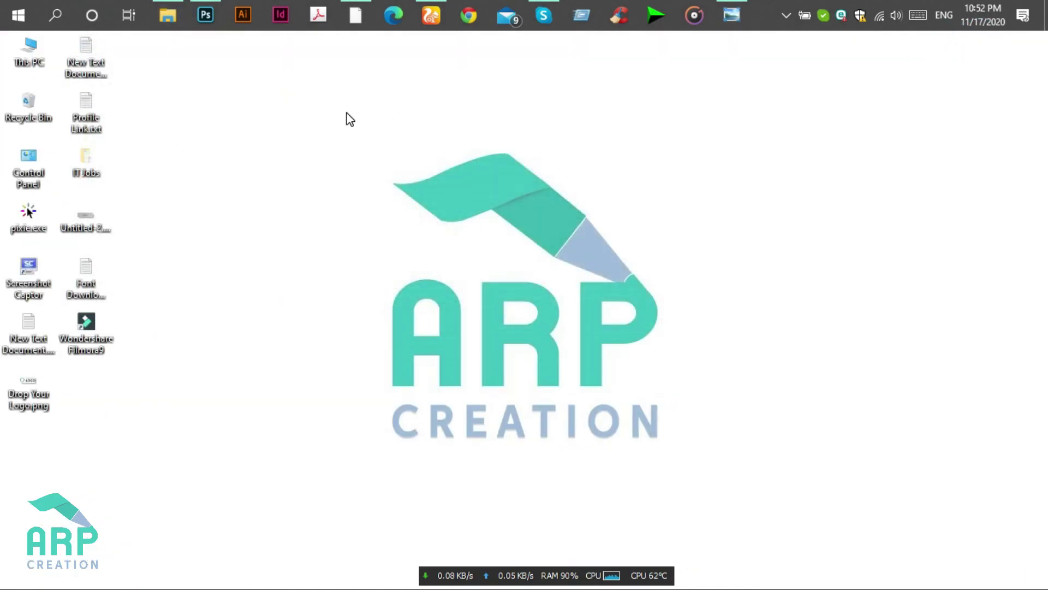